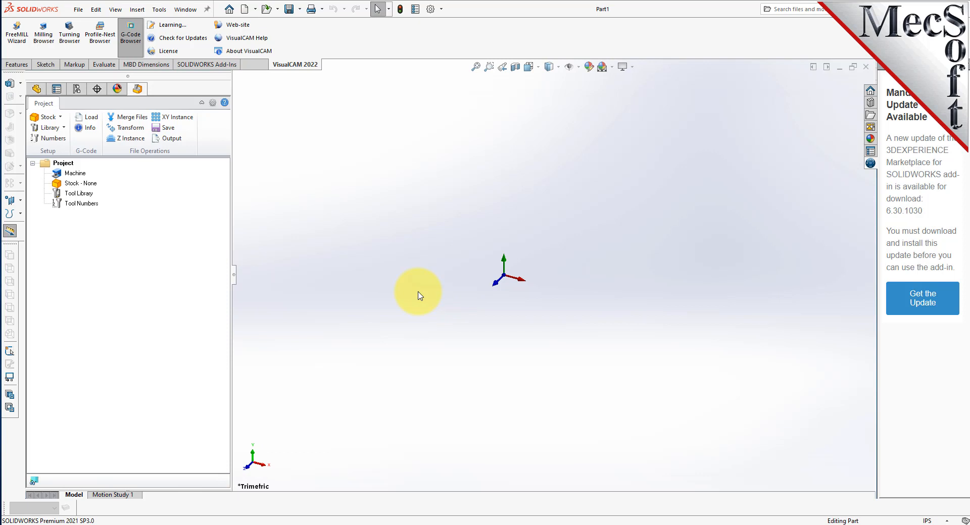
# - Open the part file G-CODE-EDITQuickStartGuide.SLDPRT from the QuickStart VisualCAM for SolidWorks folder
pyautogui.click(80, 14)
pyautogui.click(93, 38)
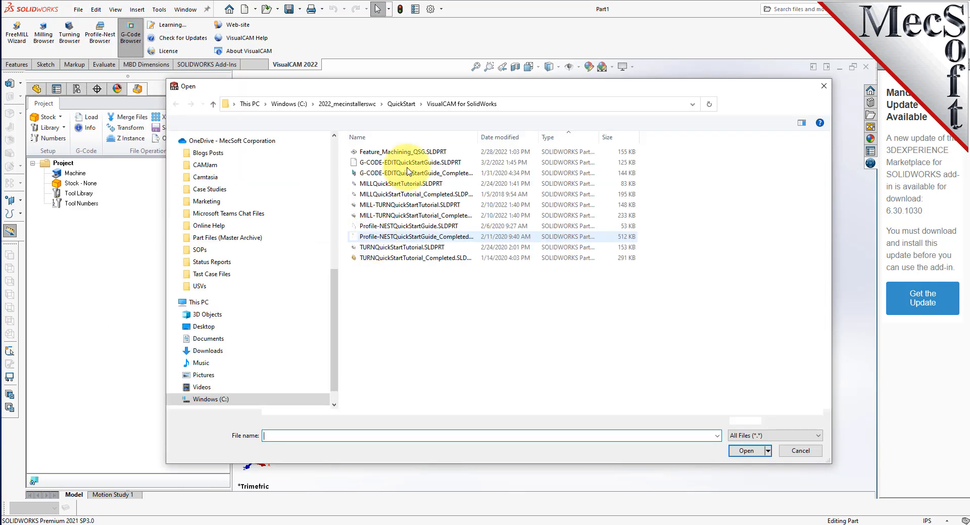
pyautogui.click(531, 107)
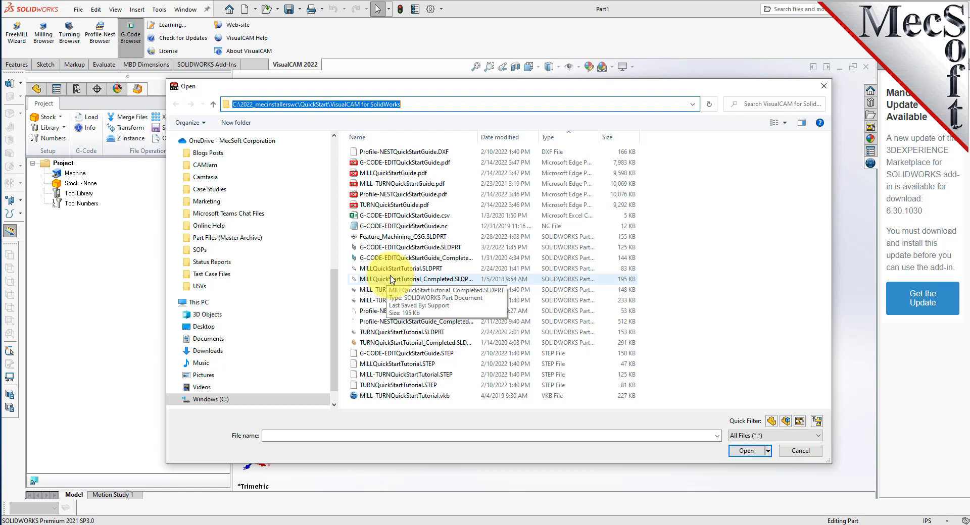
pyautogui.click(761, 436)
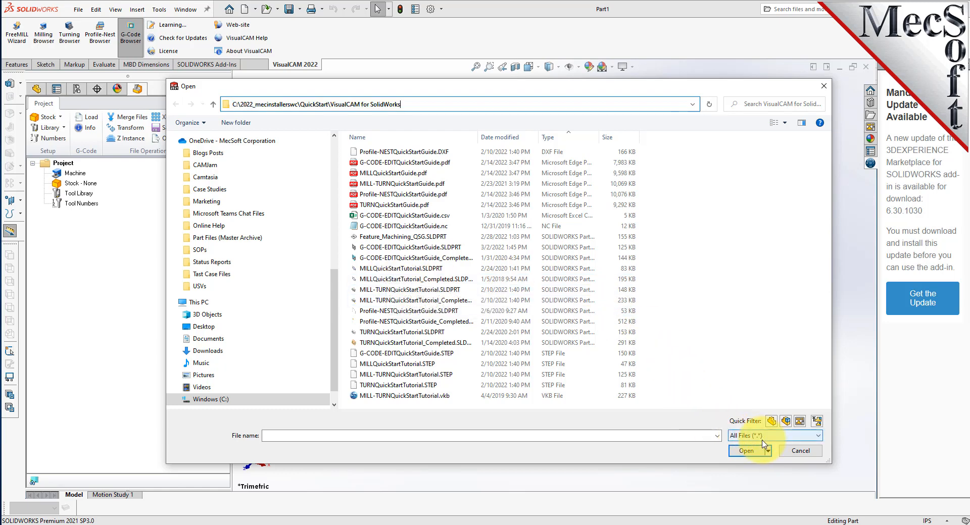
pyautogui.click(762, 436)
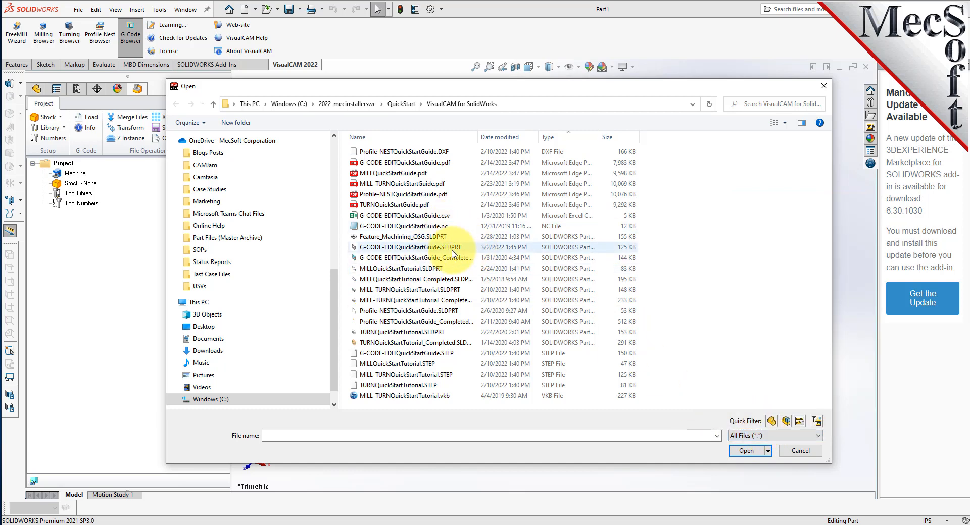
pyautogui.click(353, 249)
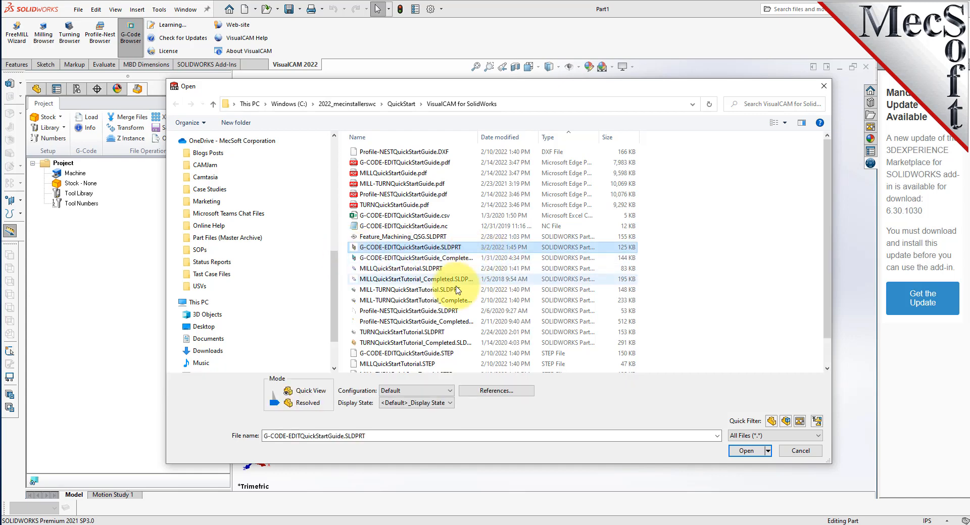
pyautogui.click(453, 257)
pyautogui.click(456, 248)
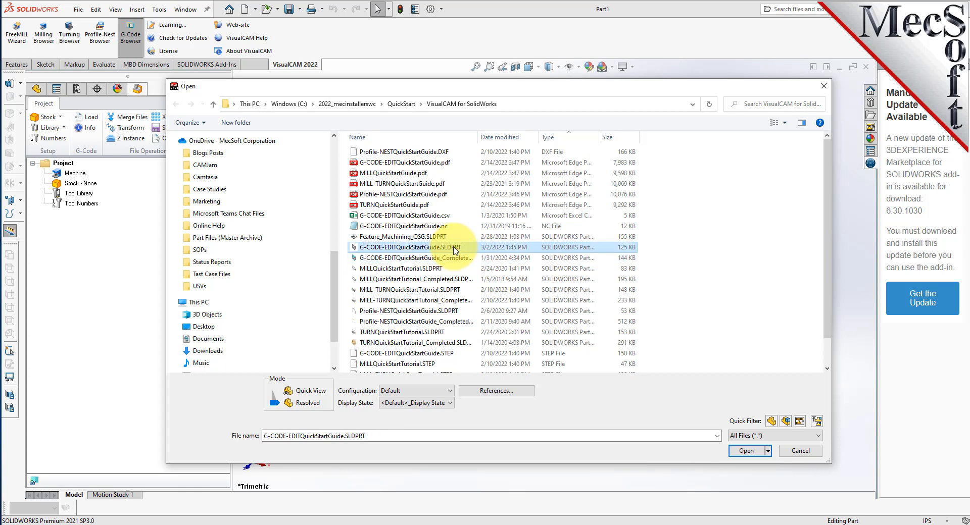
pyautogui.click(446, 217)
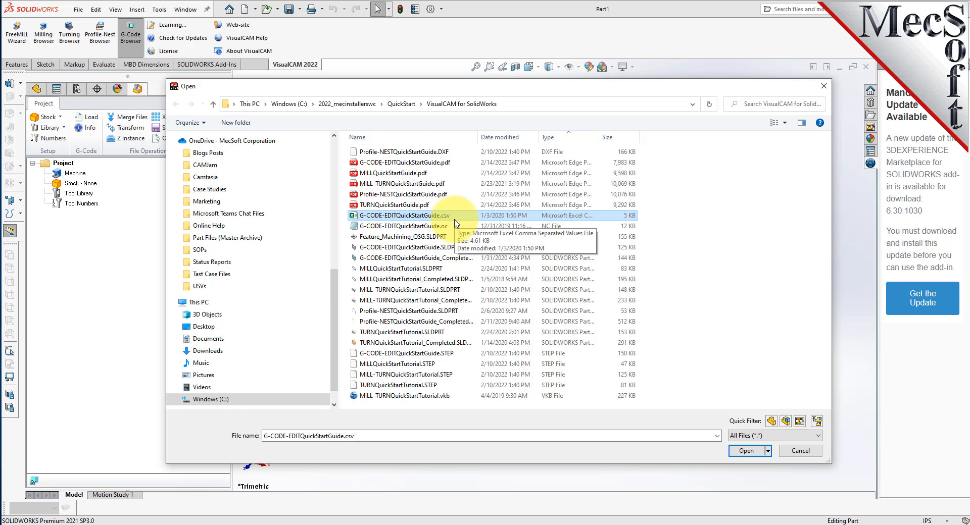
pyautogui.click(376, 228)
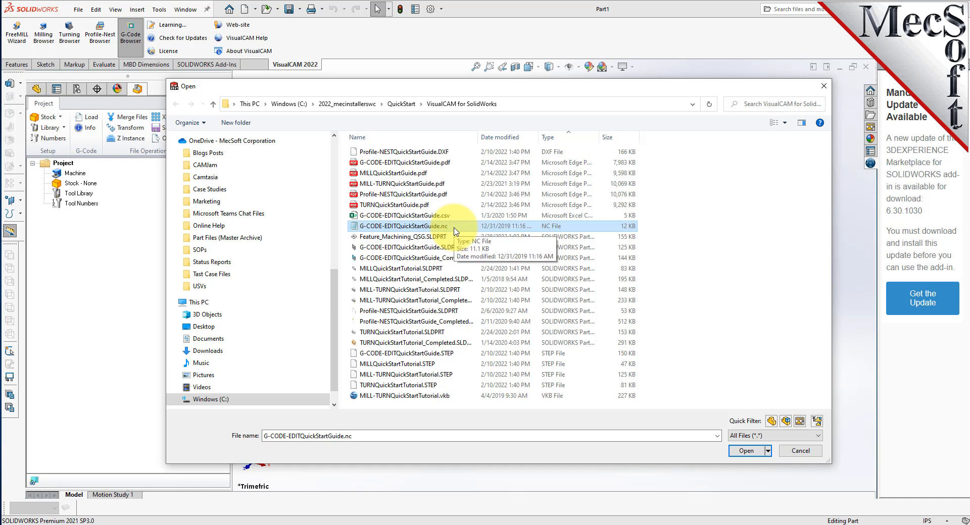
pyautogui.click(389, 248)
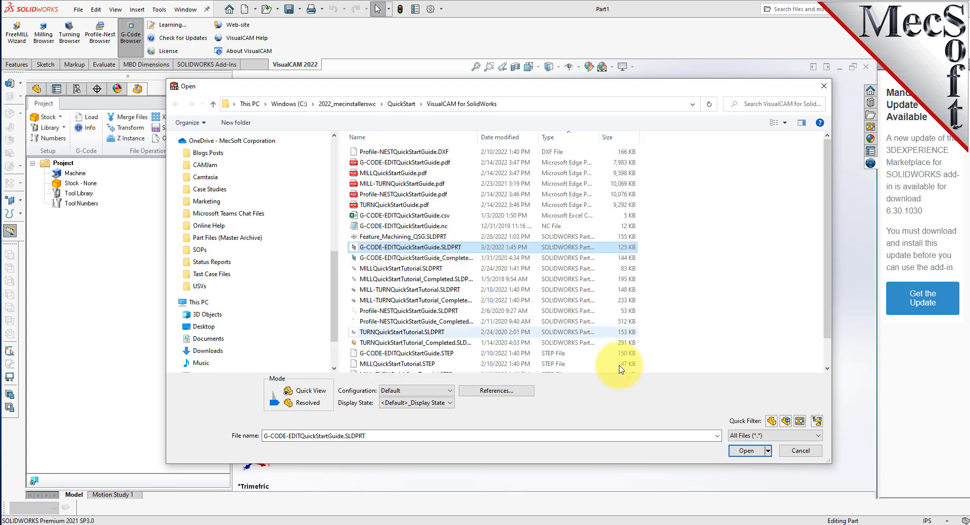
pyautogui.click(743, 450)
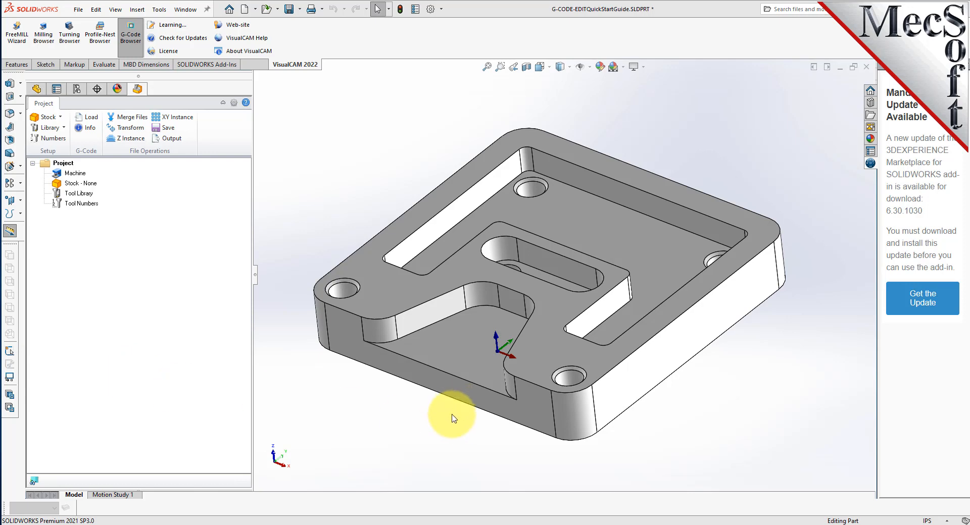
pyautogui.moveTo(502, 342); pyautogui.dragTo(507, 414, button='middle')
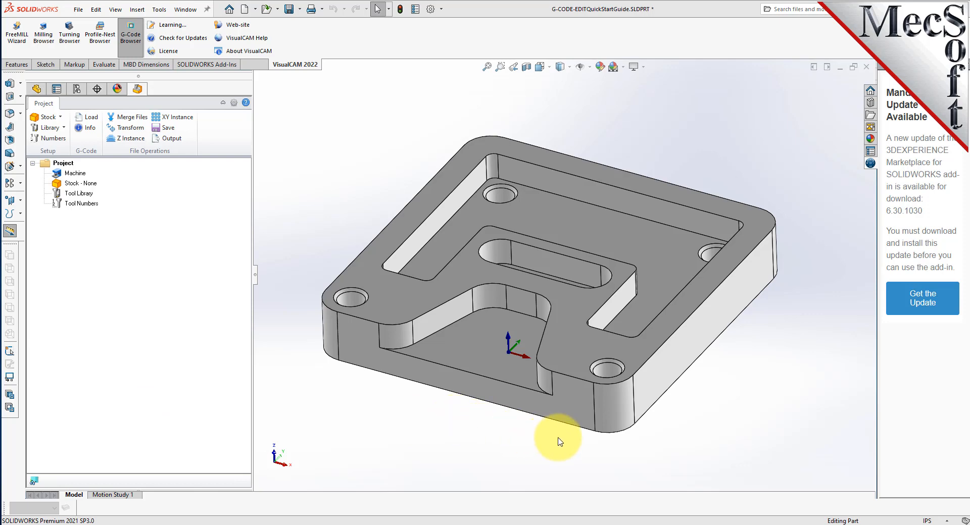
pyautogui.moveTo(557, 464); pyautogui.dragTo(531, 448, button='middle')
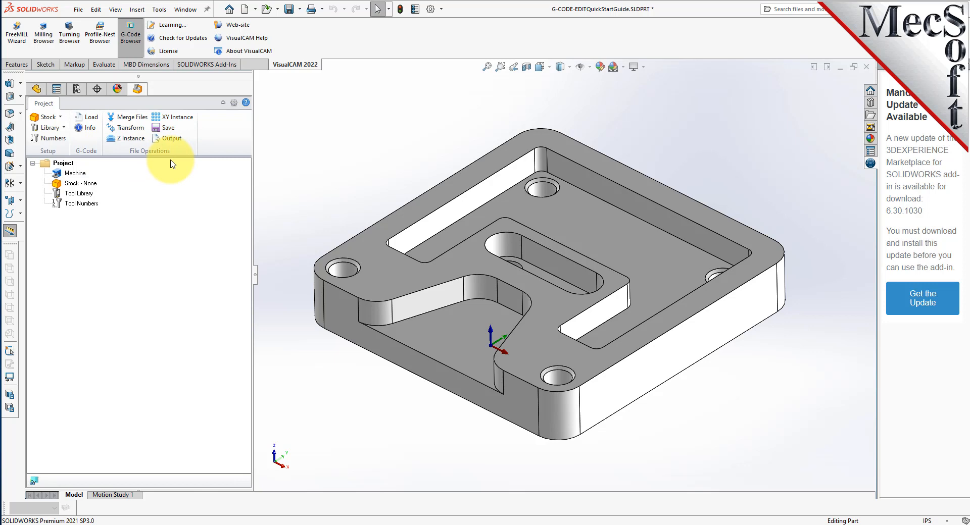
pyautogui.click(62, 163)
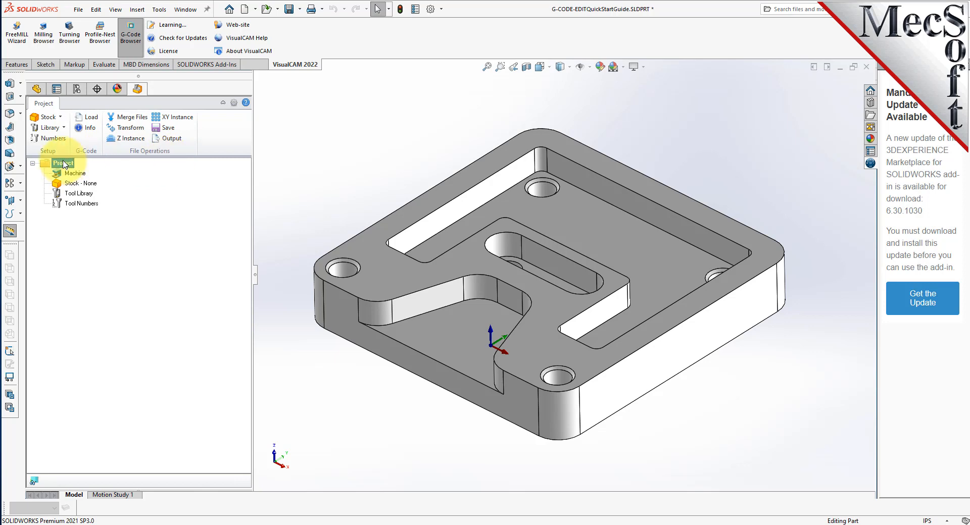
pyautogui.click(79, 193)
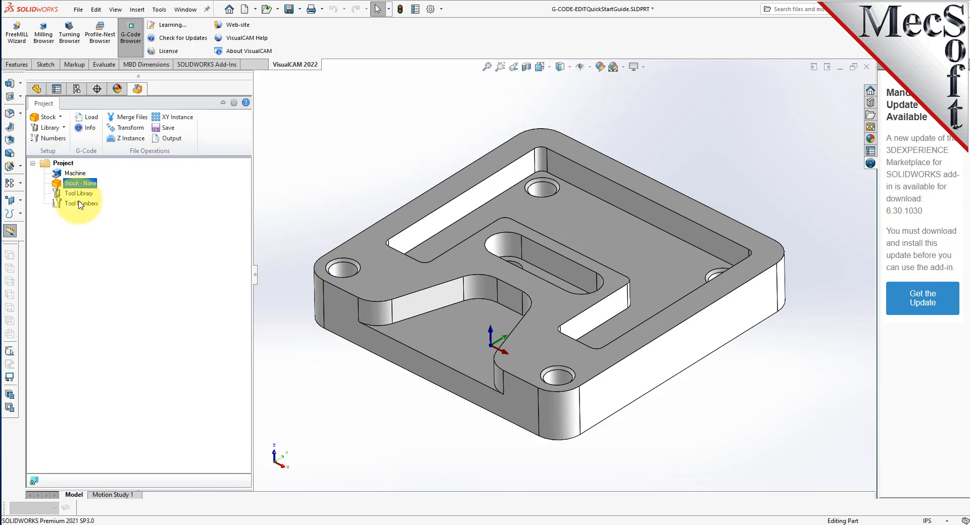
pyautogui.click(81, 203)
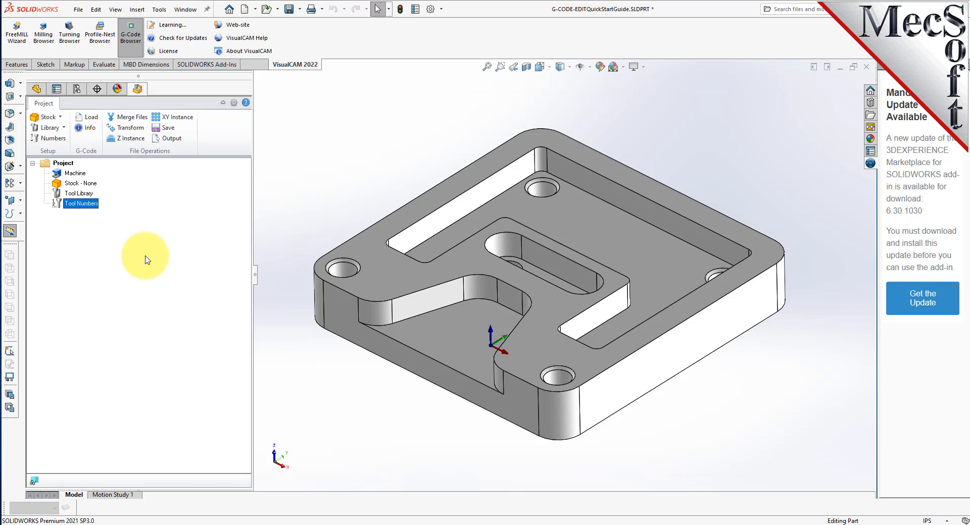
# - Load the G-code file G-CODE-EDITQuickStartGuide.nc from the QuickStart folder into the project
pyautogui.click(93, 120)
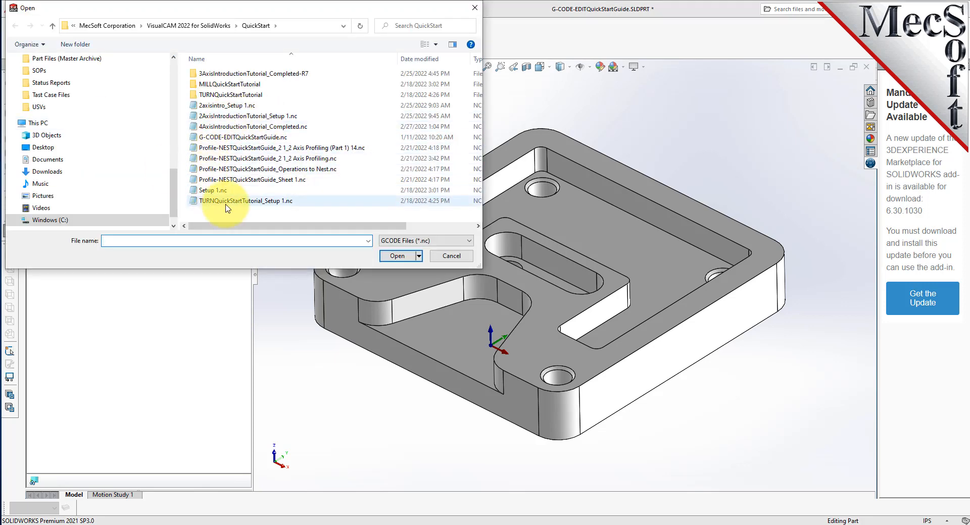
pyautogui.click(201, 139)
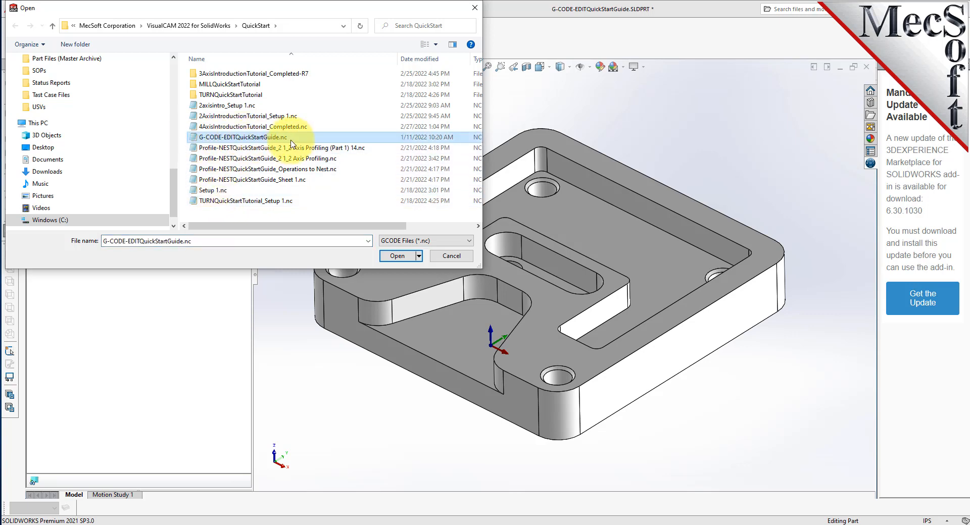
pyautogui.click(397, 255)
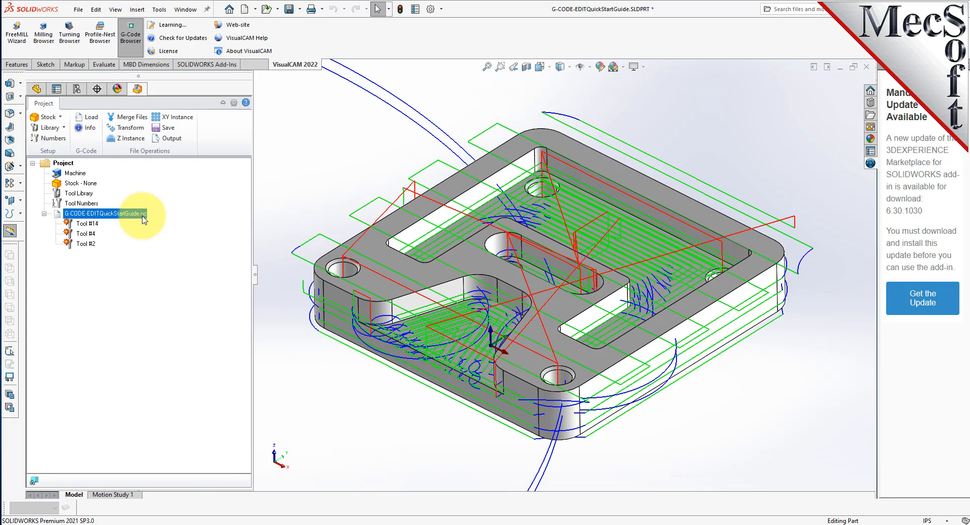
# - Open the loaded G-CODE-EDITQuickStartGuide.nc program for editing, accepting the default tools
pyautogui.click(85, 233)
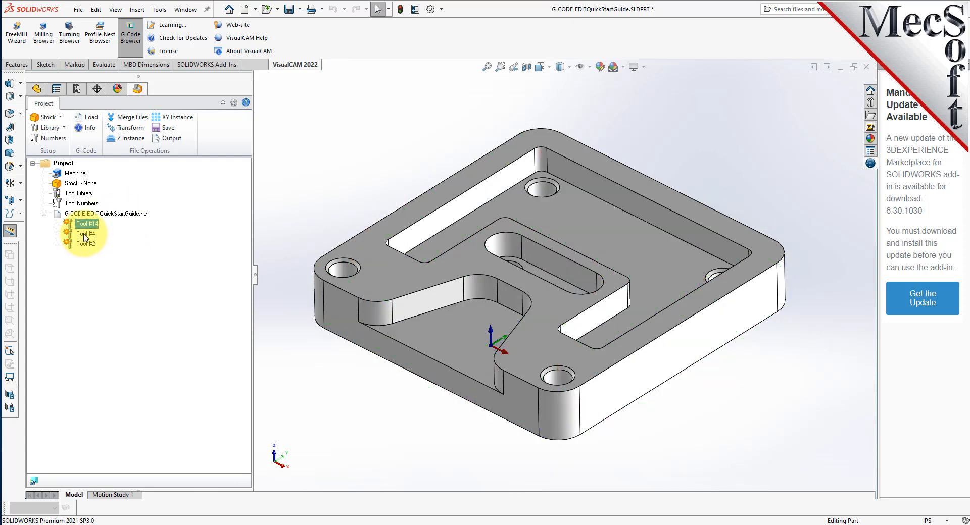
pyautogui.click(85, 245)
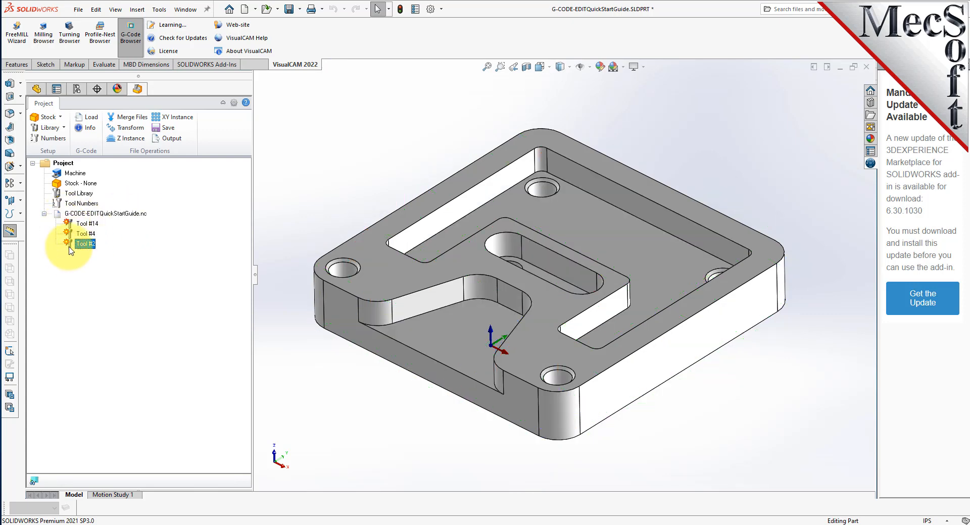
pyautogui.click(103, 213)
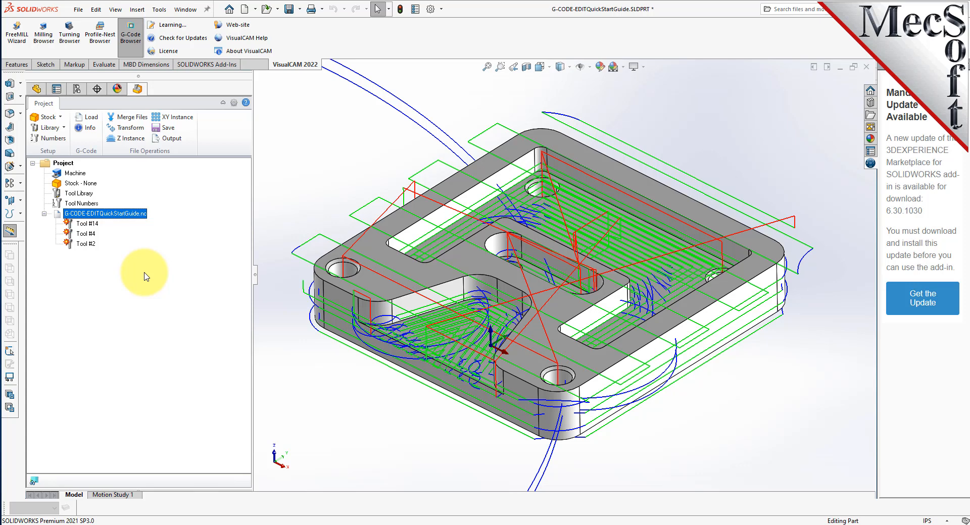
pyautogui.rightClick(117, 214)
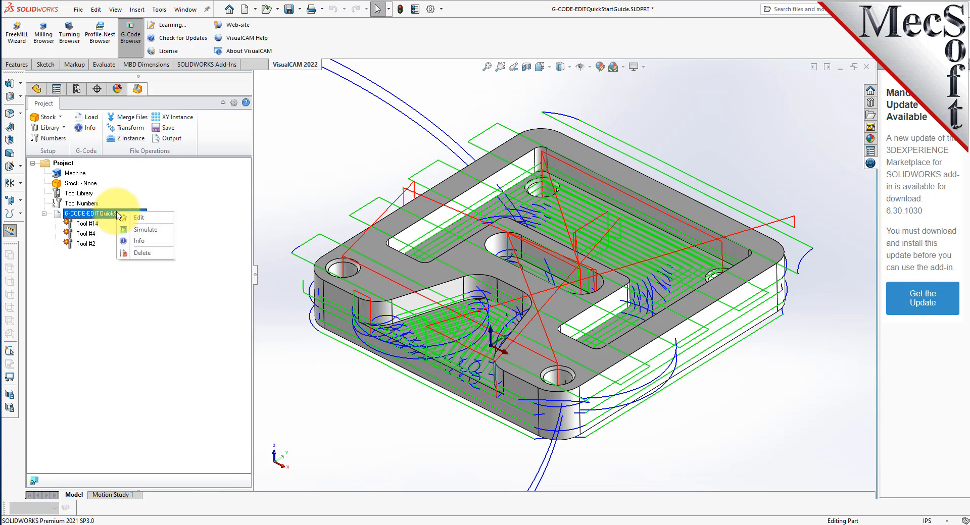
pyautogui.click(160, 224)
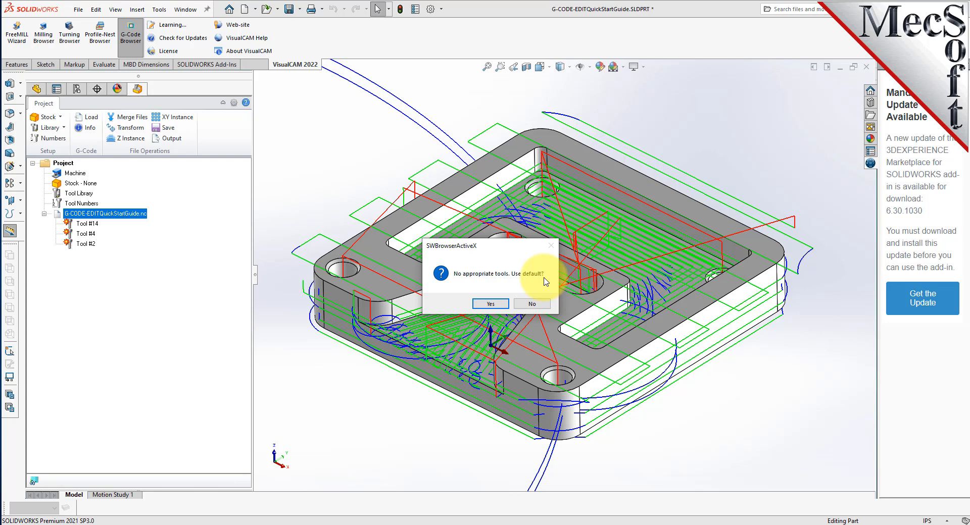
pyautogui.click(492, 303)
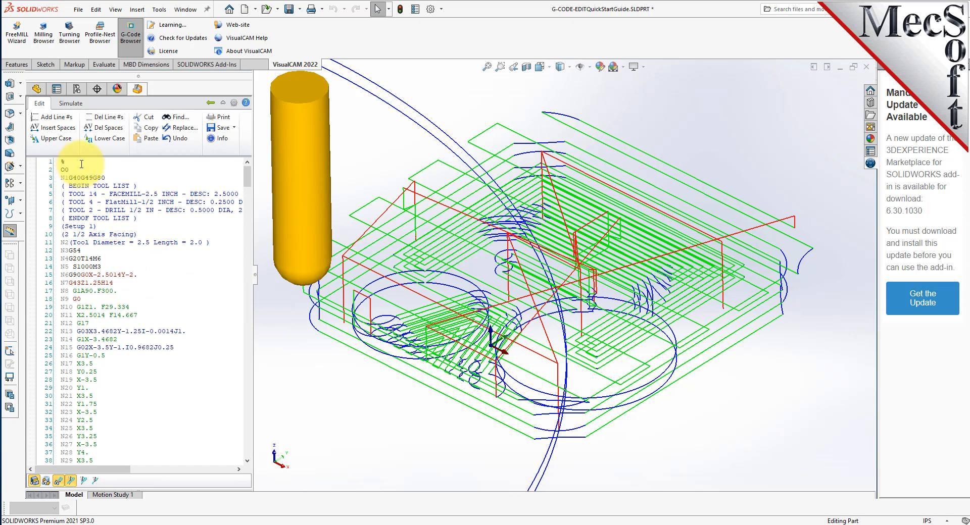
# - Look through the G-code program and delete the line numbers from all its blocks
pyautogui.scroll(-15, 80, 218)
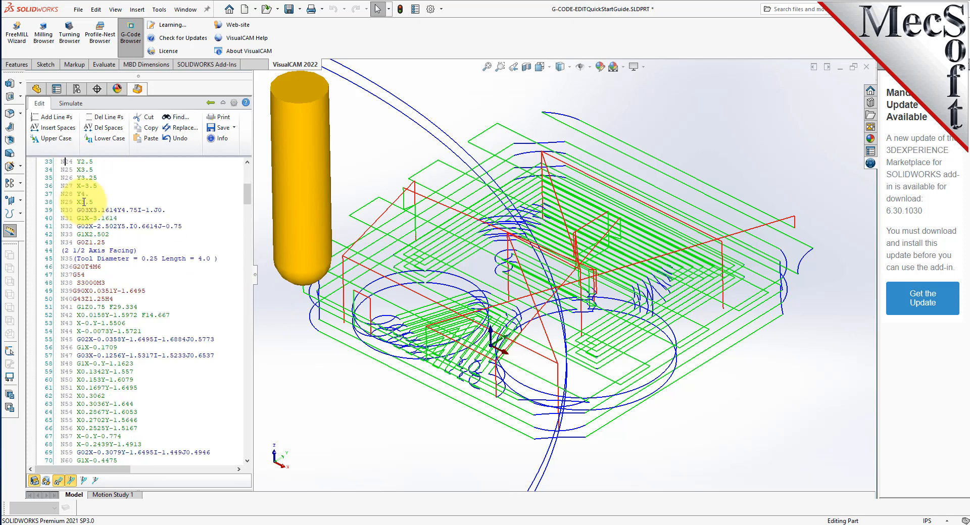
pyautogui.scroll(-20, 80, 217)
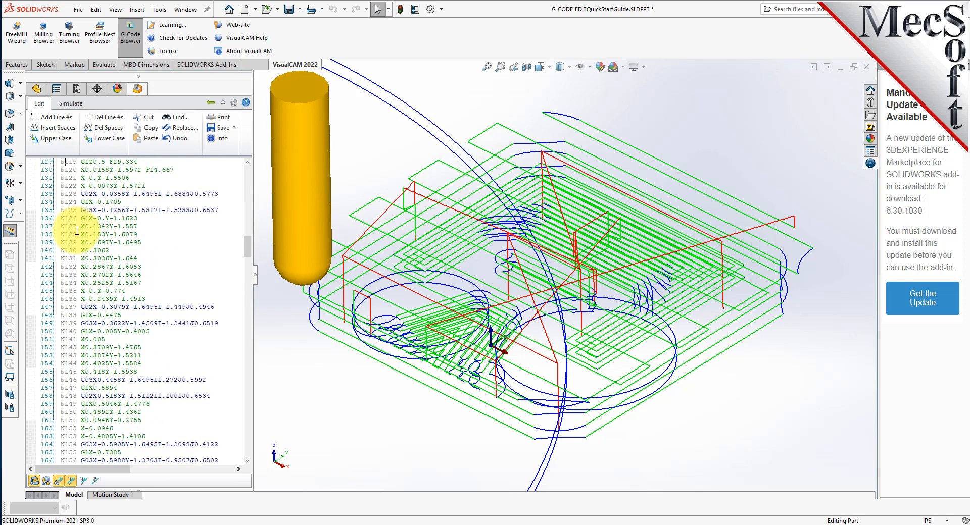
pyautogui.scroll(20, 77, 231)
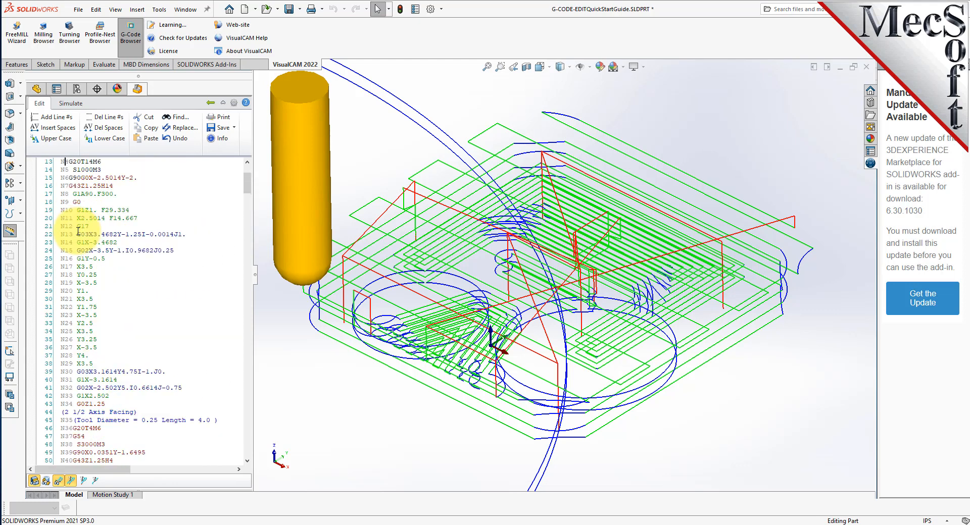
pyautogui.press('Up')
pyautogui.press('Up')
pyautogui.press('Up')
pyautogui.press('Up')
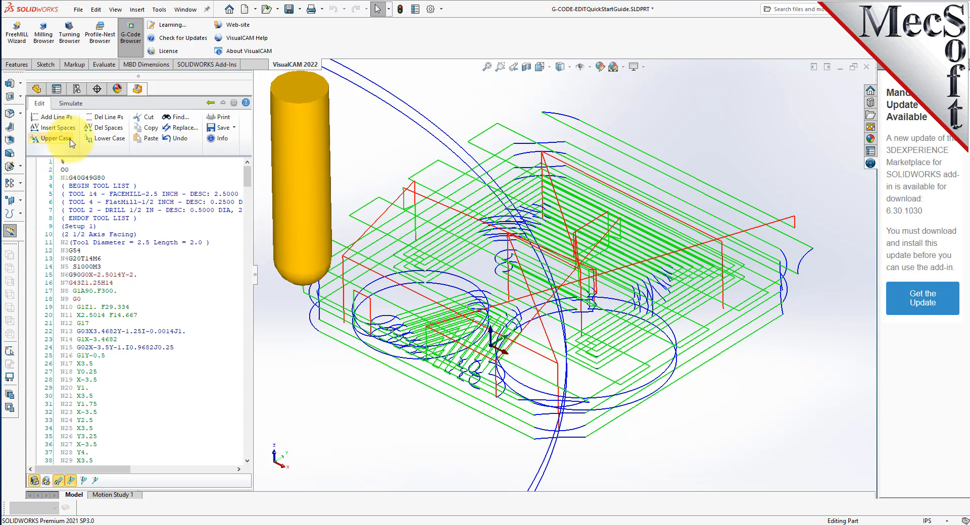
pyautogui.click(103, 120)
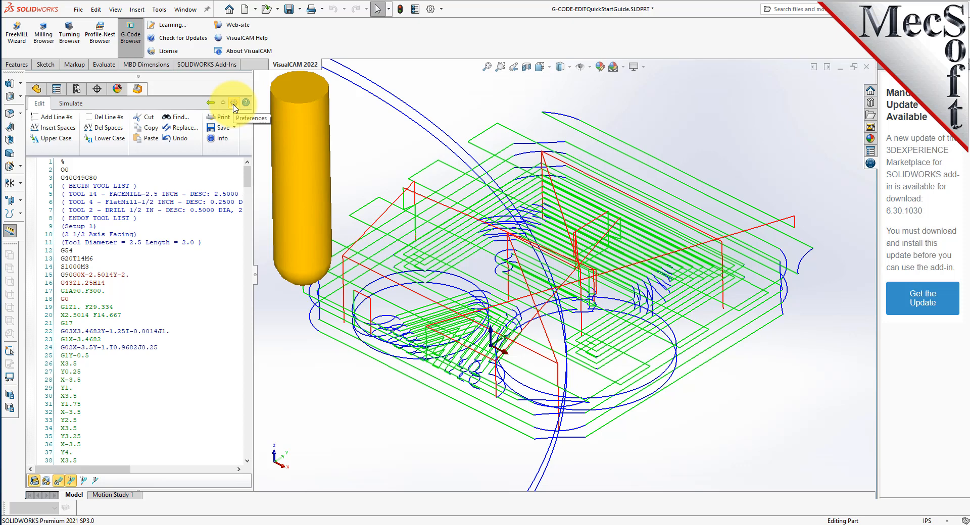
# - Open the G-Code editor preferences and review the user interface options, including the available ribbon styles
pyautogui.click(234, 103)
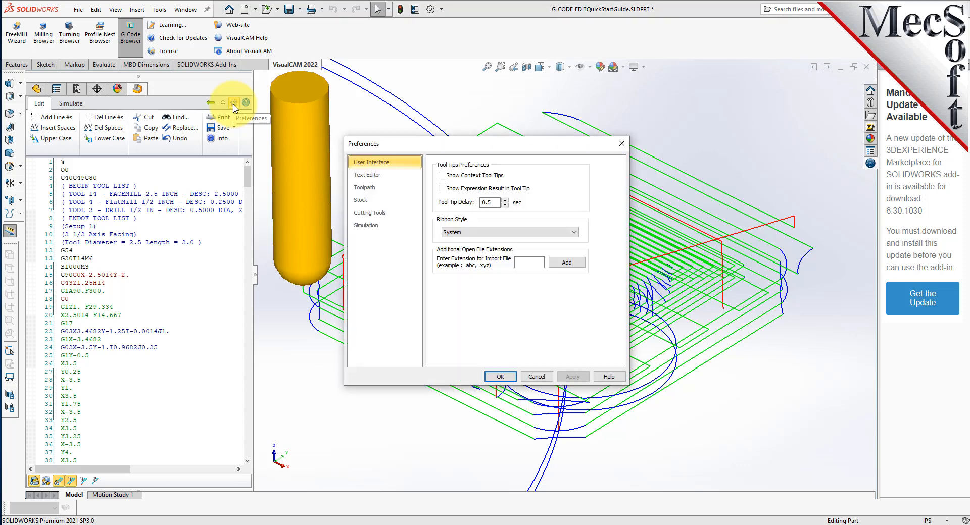
pyautogui.moveTo(384, 161); pyautogui.dragTo(136, 161)
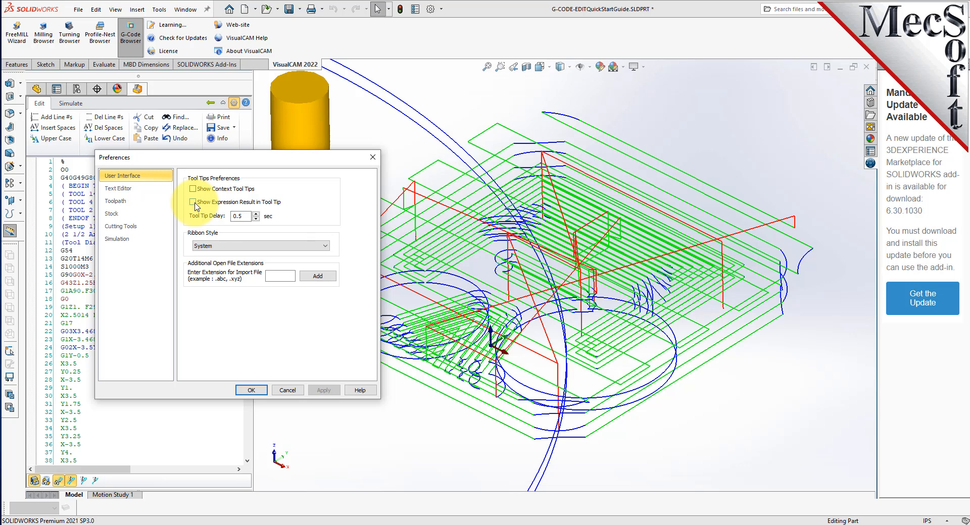
pyautogui.click(225, 247)
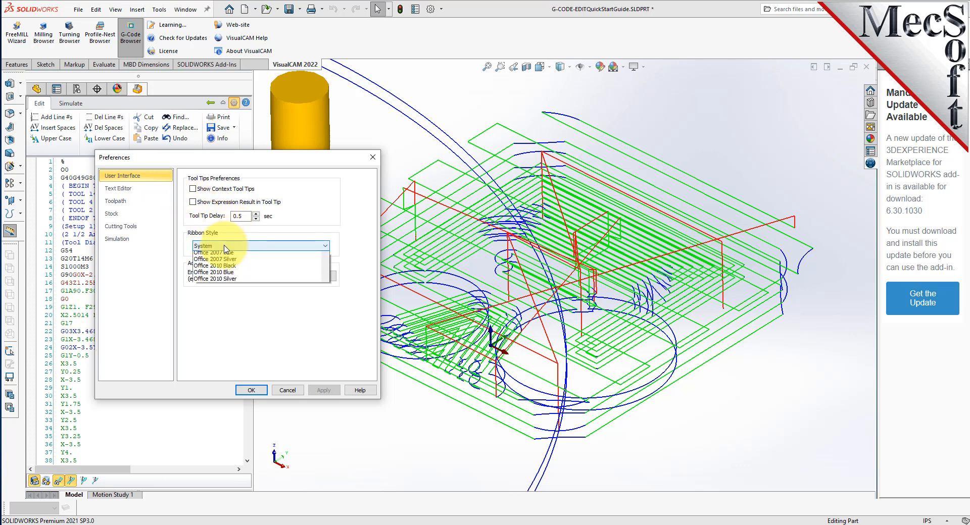
pyautogui.click(225, 246)
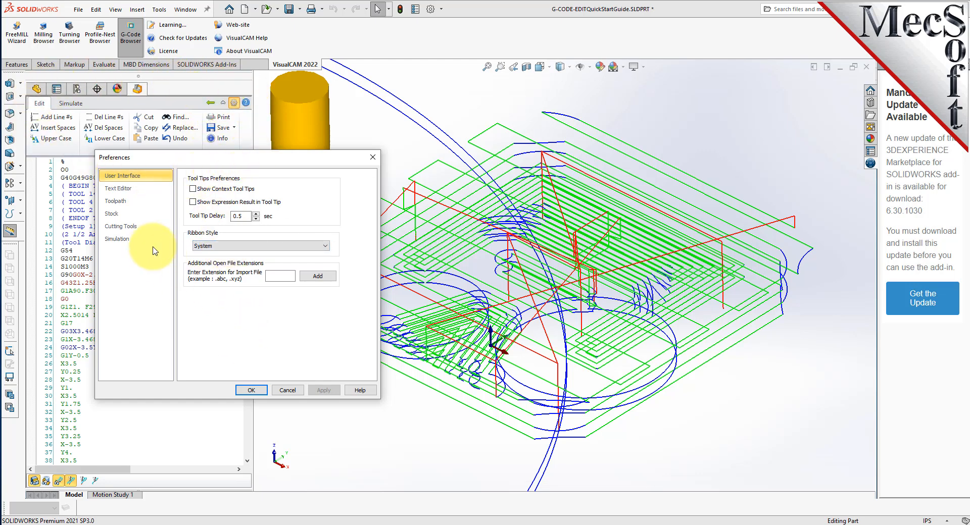
# - In the Text Editor preferences, set the program to output to C:\Windows\notepad.exe
pyautogui.click(126, 189)
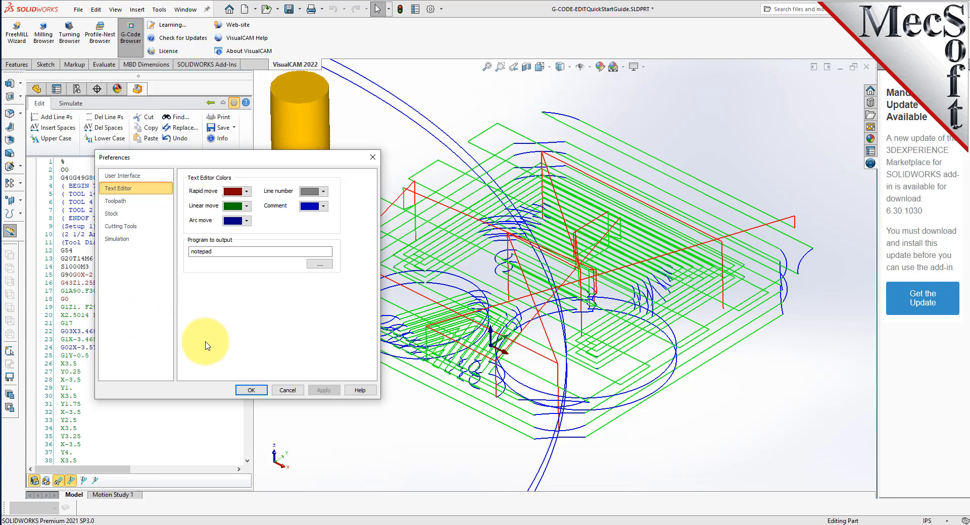
pyautogui.moveTo(178, 160); pyautogui.dragTo(333, 167)
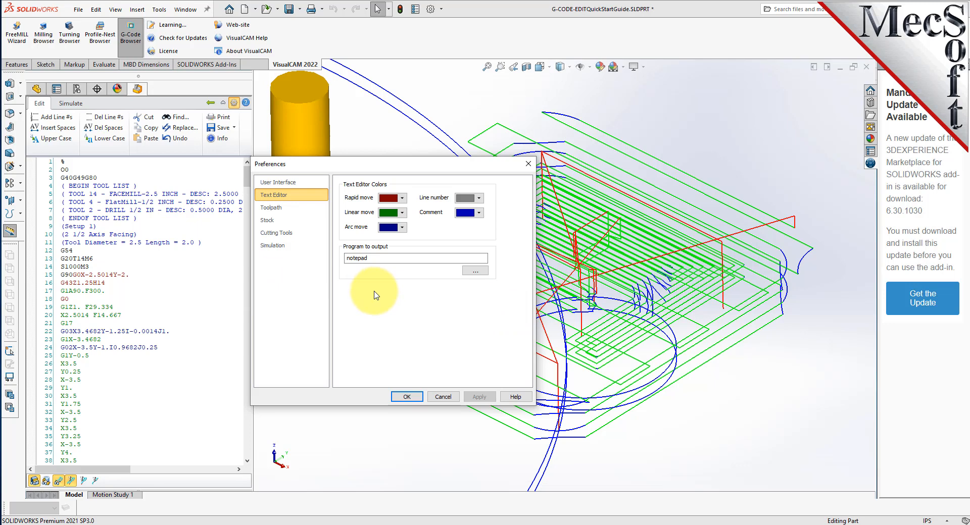
pyautogui.click(417, 257)
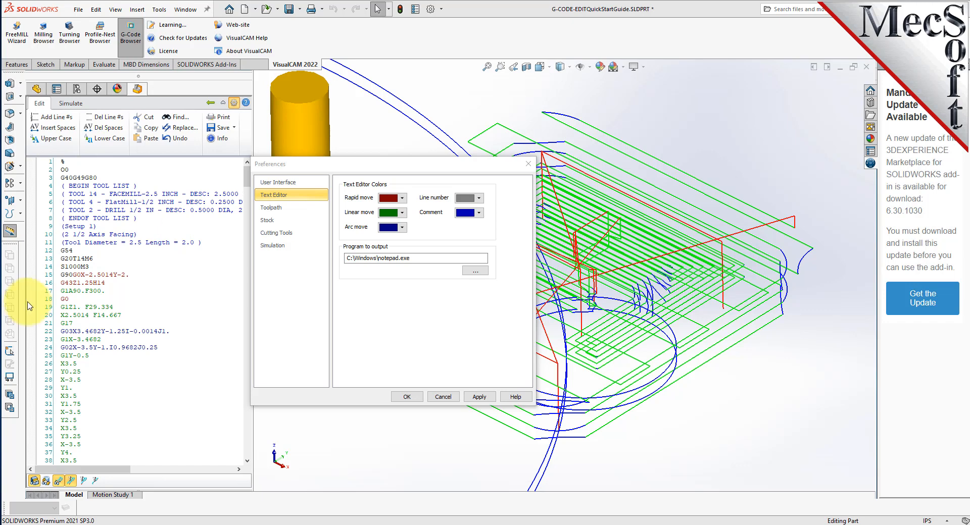
pyautogui.click(414, 258)
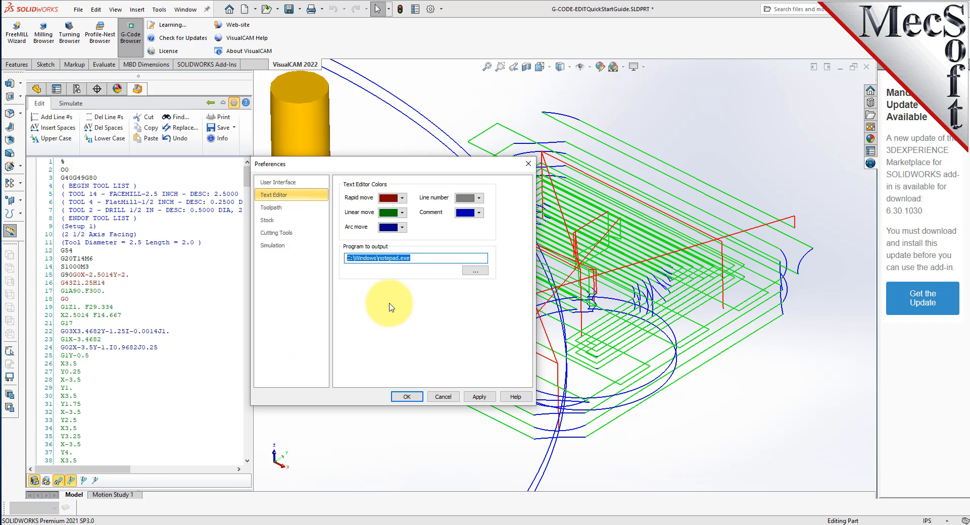
# - In the Toolpath preferences, set the toolpath display thickness to 1 and apply it
pyautogui.click(271, 208)
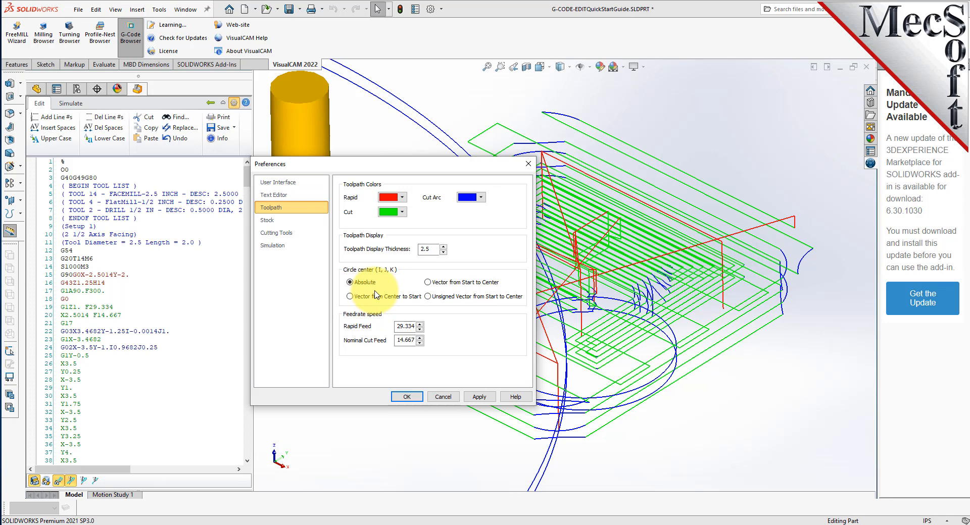
pyautogui.moveTo(421, 167); pyautogui.dragTo(216, 170)
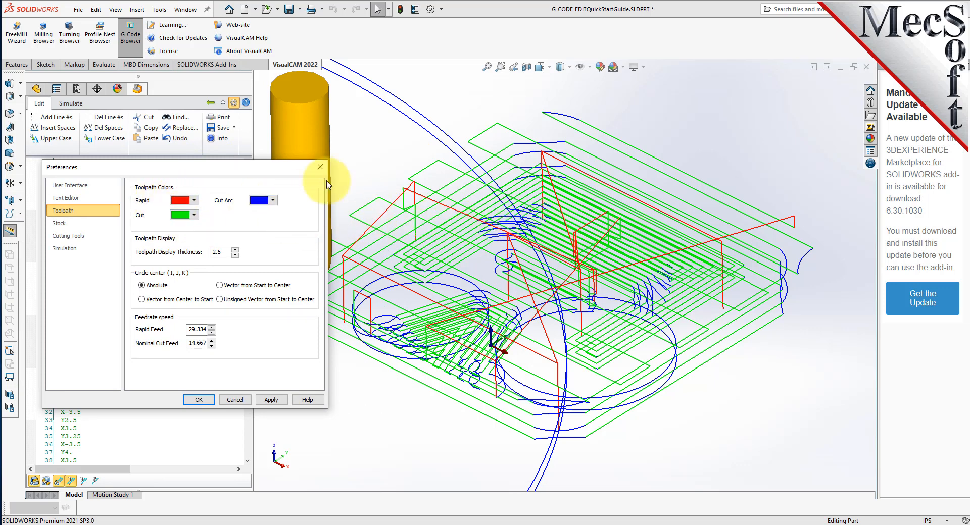
pyautogui.doubleClick(218, 252)
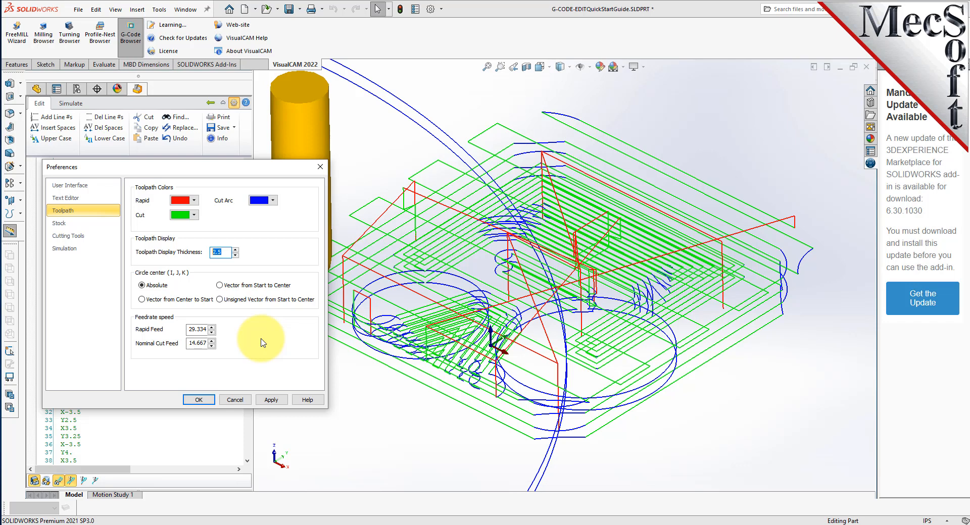
pyautogui.write('1')
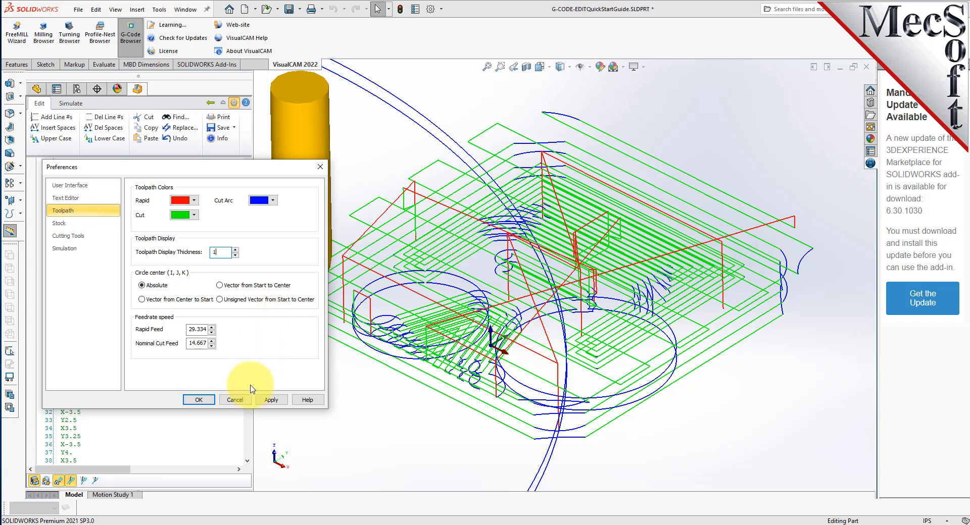
pyautogui.click(271, 400)
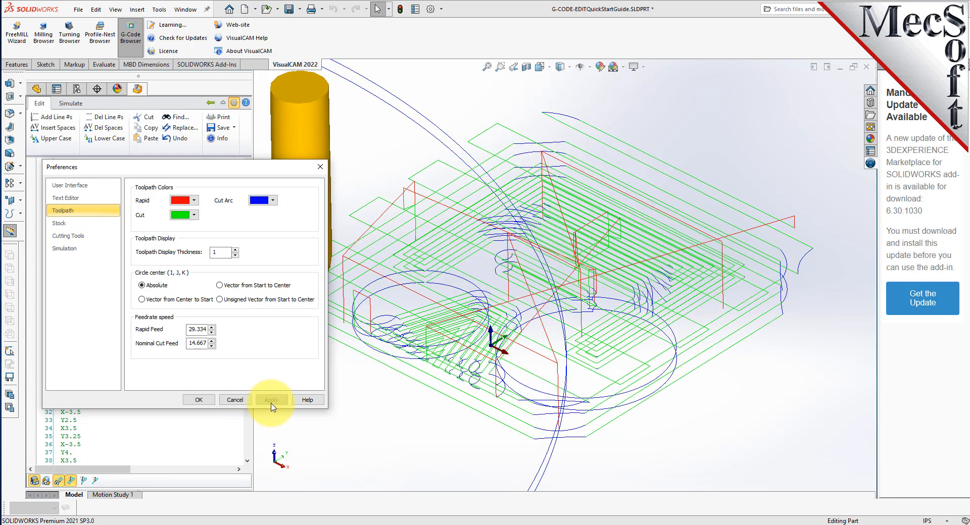
# - Set the toolpath display thickness back to 2.5 and apply it
pyautogui.doubleClick(220, 252)
pyautogui.write('2.5')
pyautogui.click(278, 401)
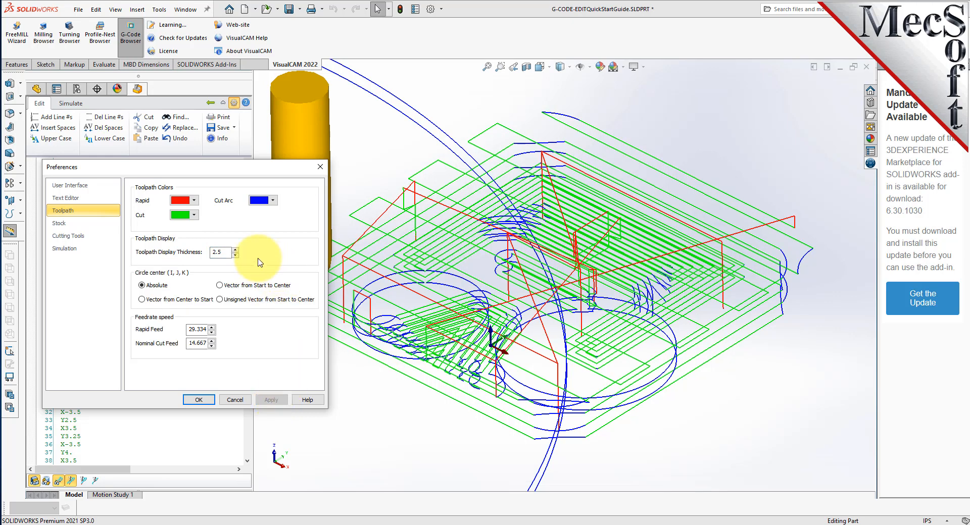
# - Try the Vector from Center to Start option for the circle center and return the setting to Absolute
pyautogui.click(162, 285)
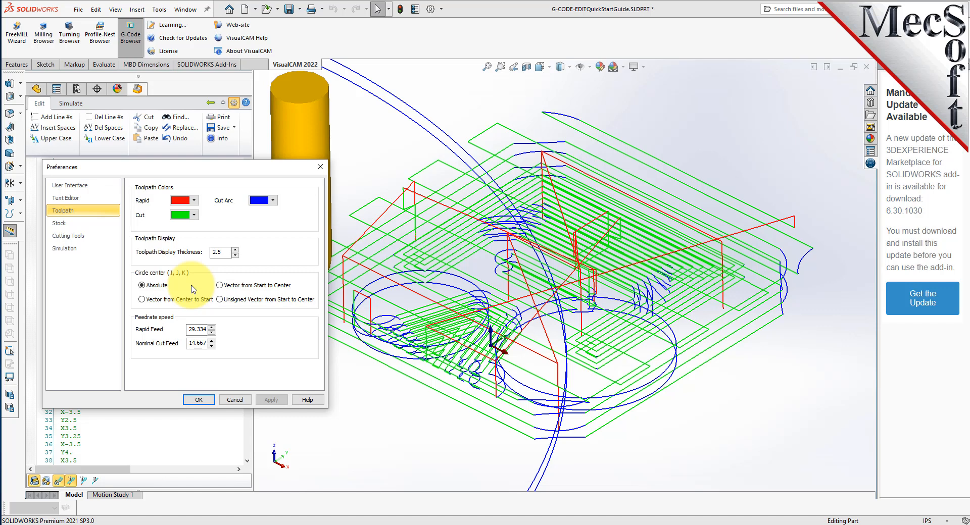
pyautogui.click(142, 300)
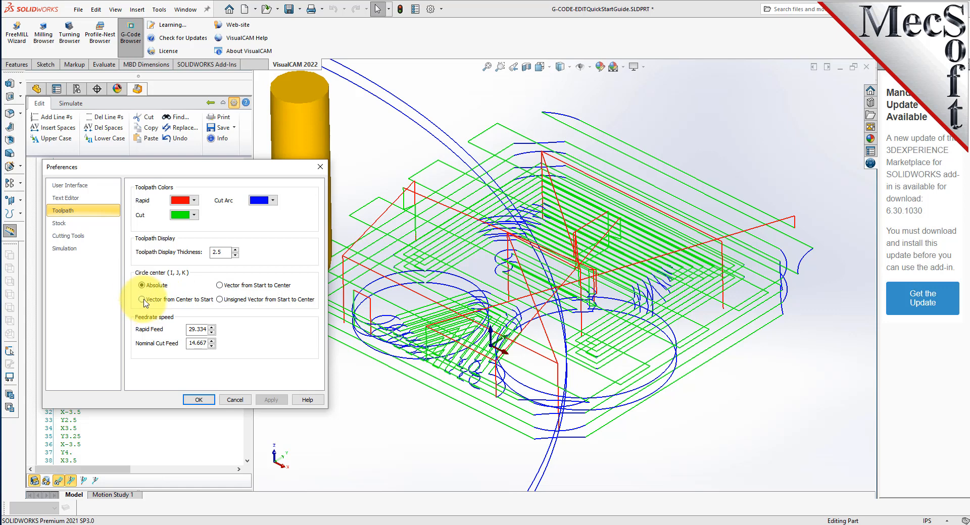
pyautogui.click(270, 405)
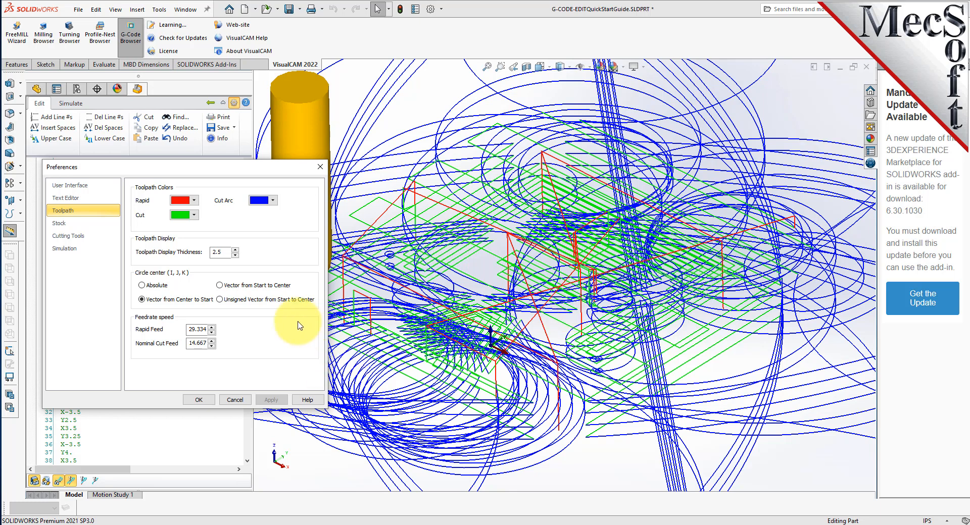
pyautogui.click(143, 286)
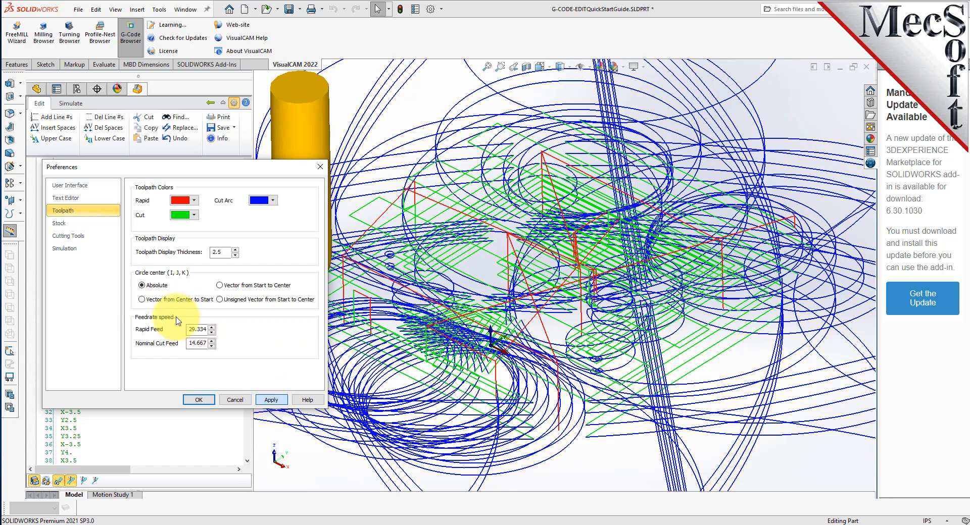
pyautogui.click(143, 299)
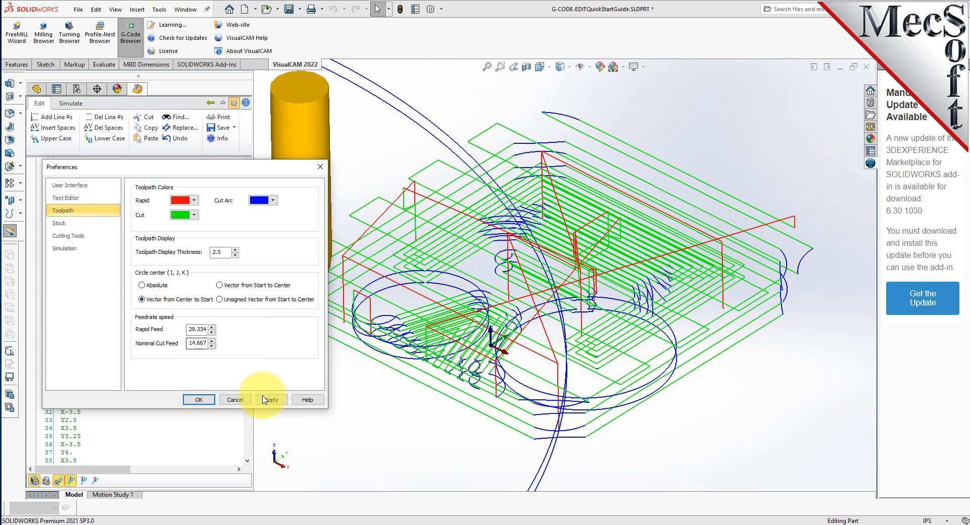
pyautogui.click(271, 401)
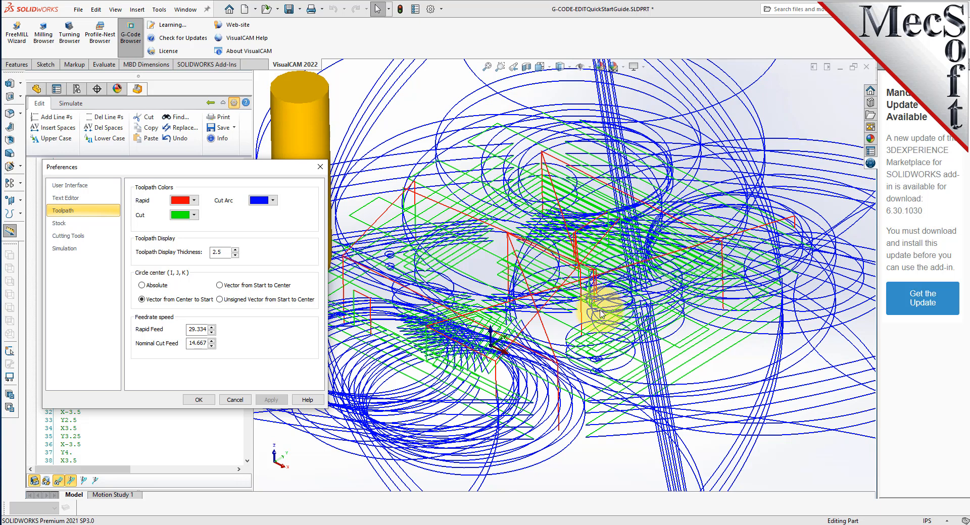
pyautogui.click(142, 285)
pyautogui.click(275, 402)
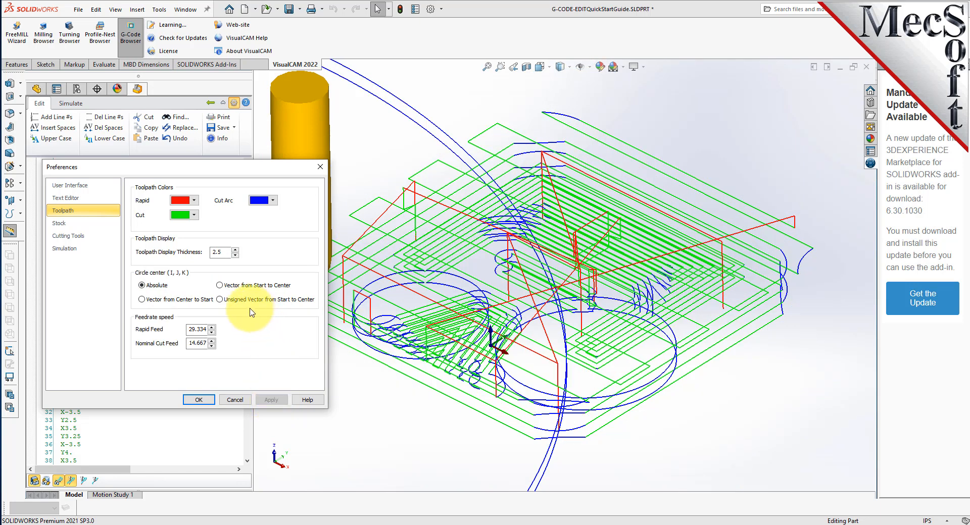
# - Apply Vector from Start to Center as the circle center mode and check the rapid and nominal cut feeds
pyautogui.click(220, 286)
pyautogui.click(273, 401)
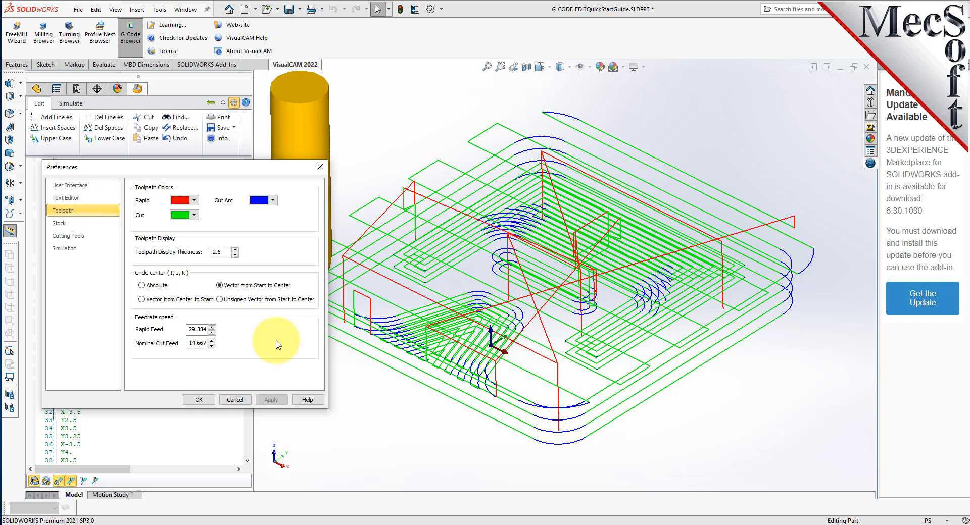
pyautogui.doubleClick(197, 329)
pyautogui.doubleClick(197, 344)
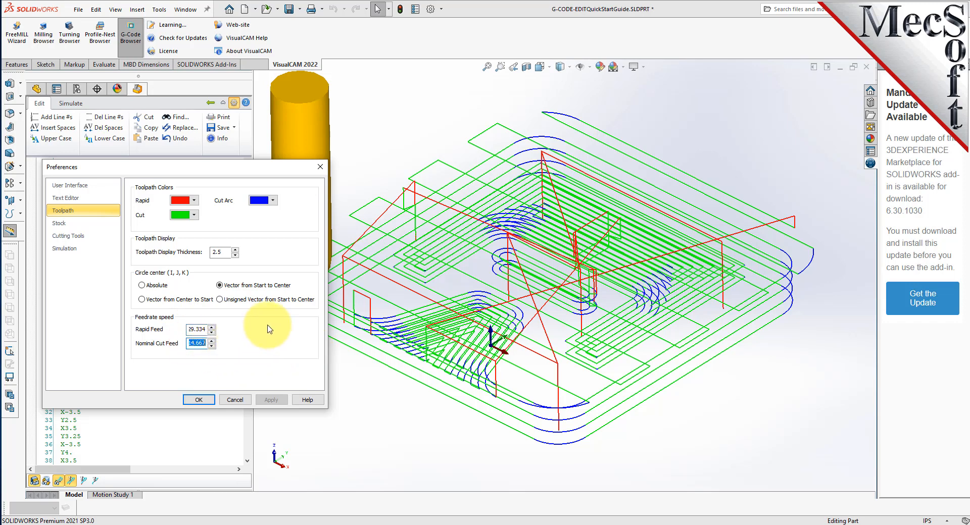
pyautogui.click(195, 329)
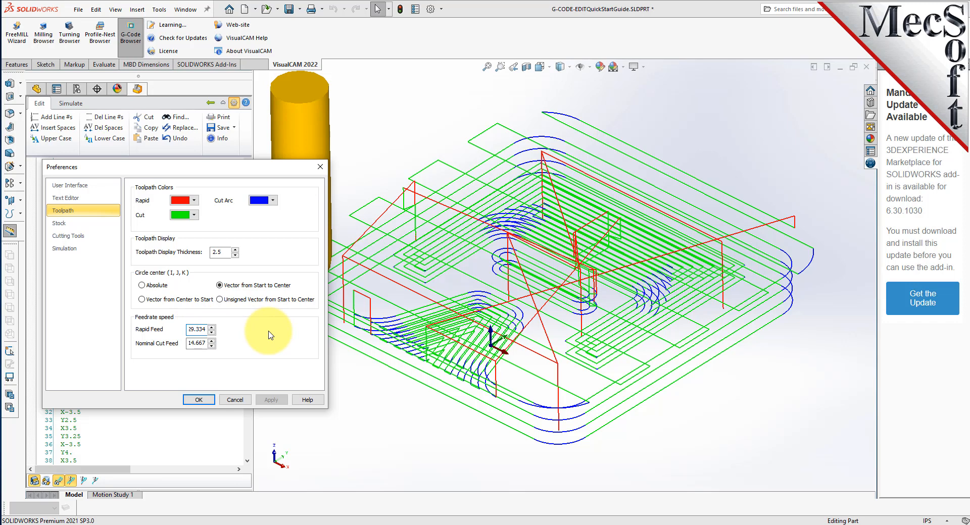
# - Review the stock colors, the stock transparency and the cutting tool color in the preferences
pyautogui.click(60, 223)
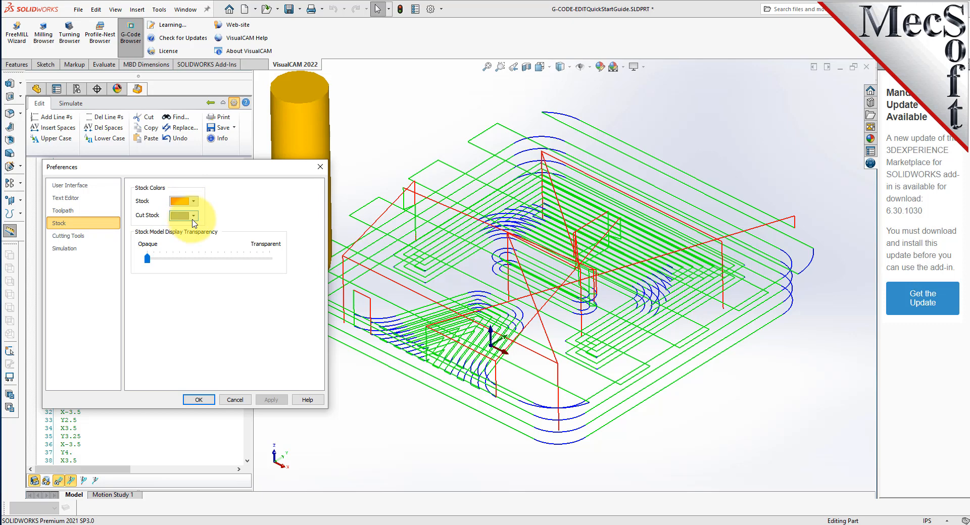
pyautogui.moveTo(147, 259)
pyautogui.mouseDown()
pyautogui.moveTo(245, 258)
pyautogui.moveTo(282, 269)
pyautogui.moveTo(151, 263)
pyautogui.mouseUp()
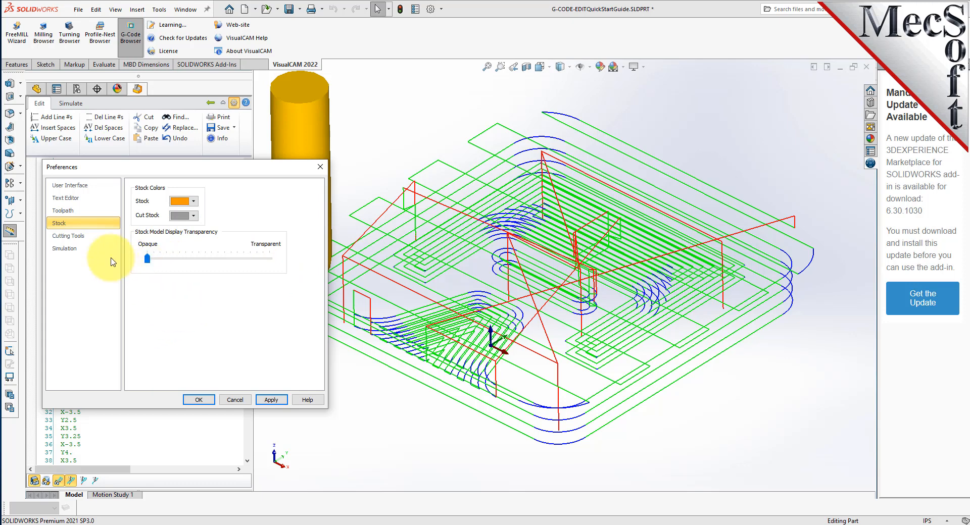
pyautogui.click(78, 237)
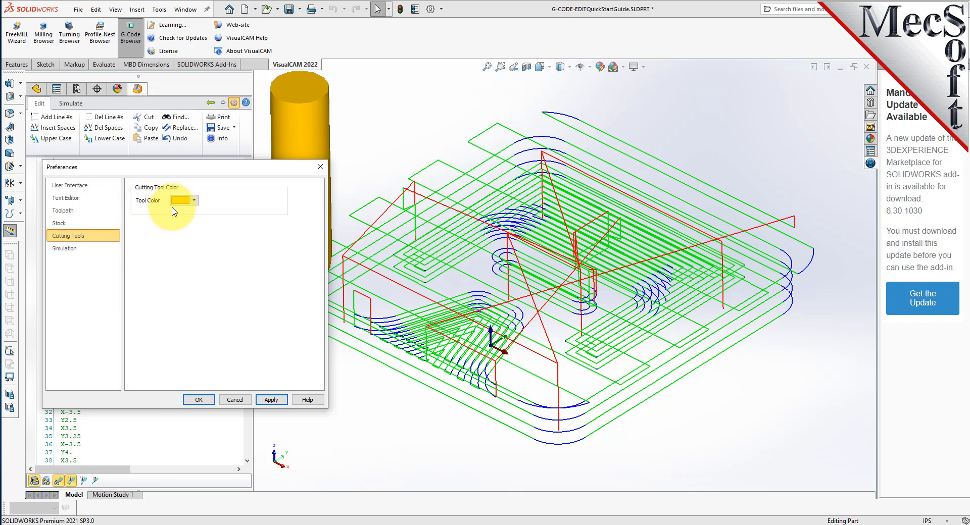
# - In the Simulation preferences, set the maximum display interval to 25
pyautogui.click(64, 249)
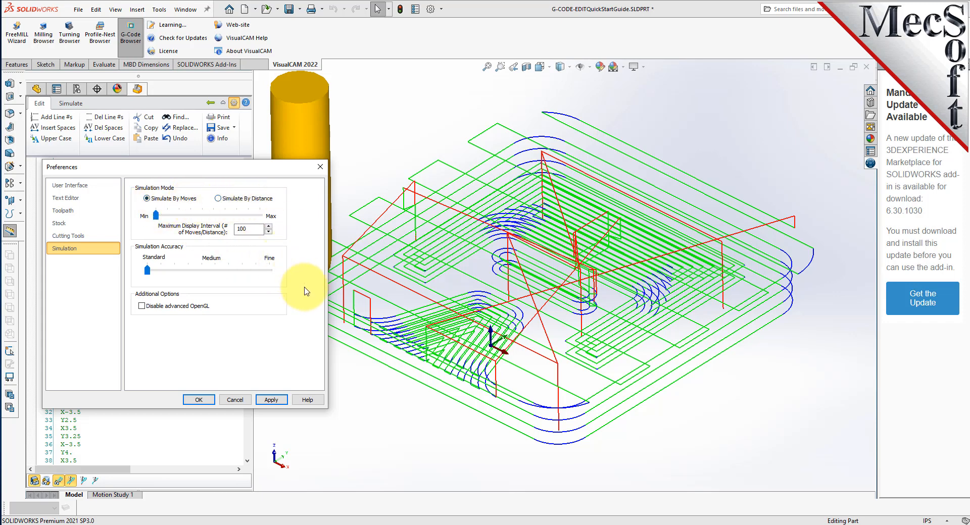
pyautogui.moveTo(253, 229); pyautogui.dragTo(218, 228)
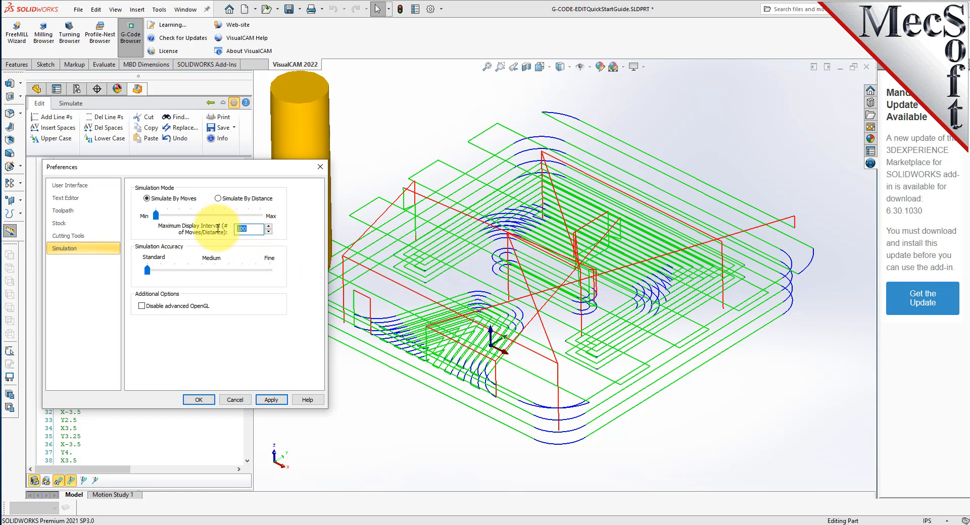
pyautogui.write('25')
# - Change the cutting tool color to light blue, apply it and accept the preferences
pyautogui.click(68, 236)
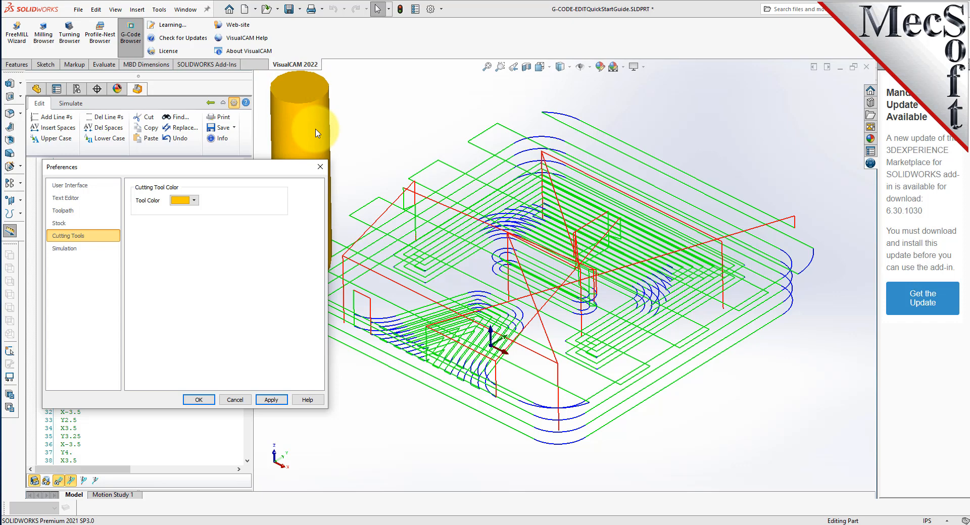
pyautogui.click(190, 200)
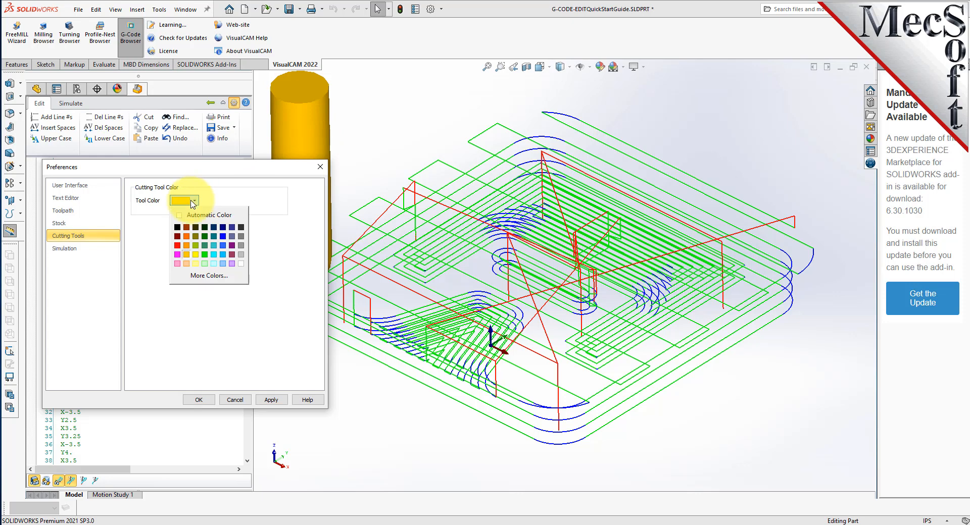
pyautogui.click(223, 255)
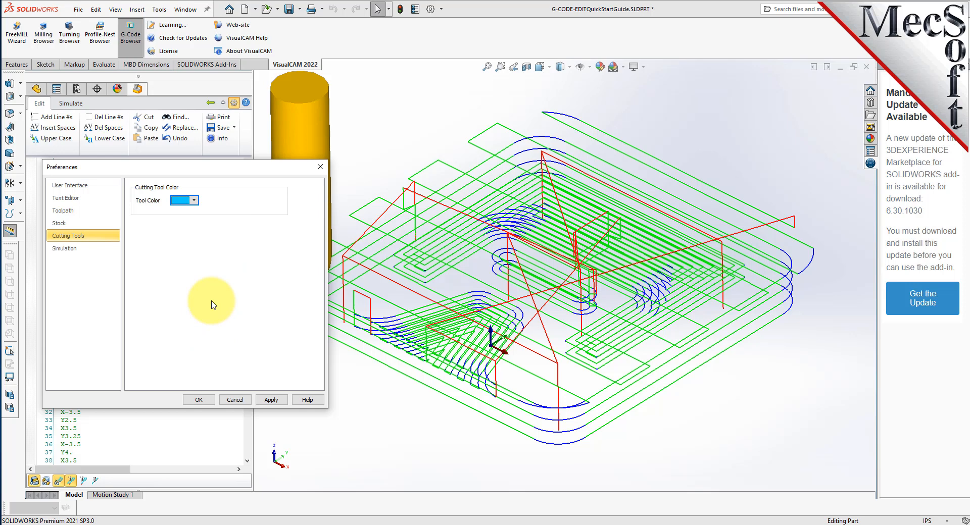
pyautogui.click(271, 400)
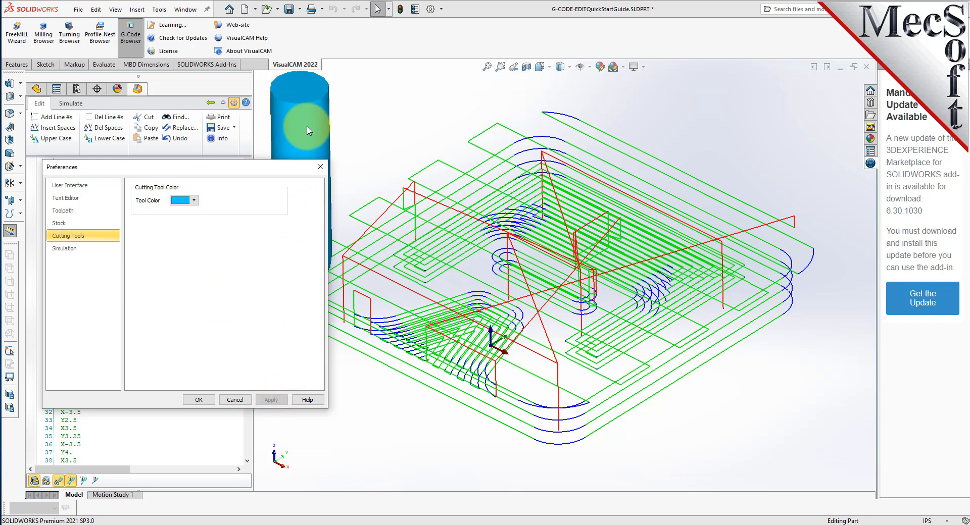
pyautogui.click(199, 400)
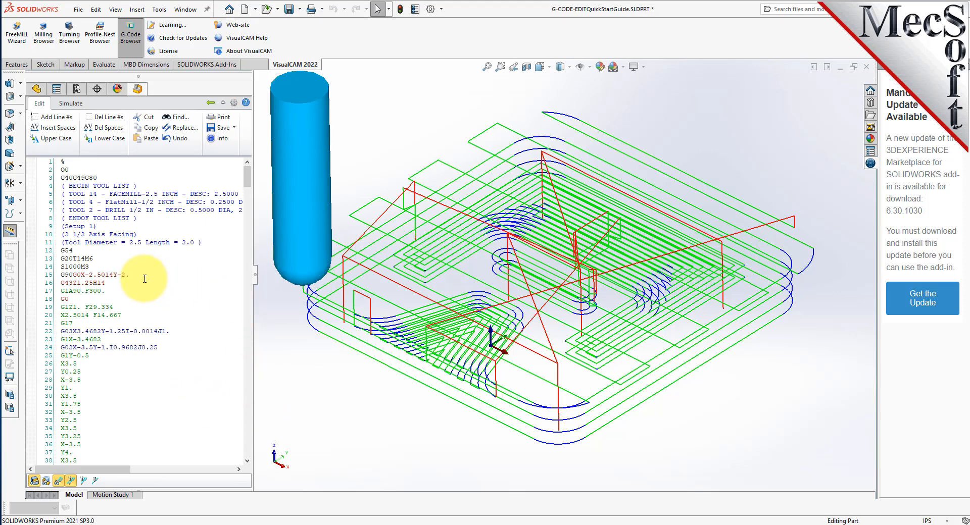
# - Add line numbers to the G-code program and check the numbered code lines against the unnumbered comment lines
pyautogui.click(61, 162)
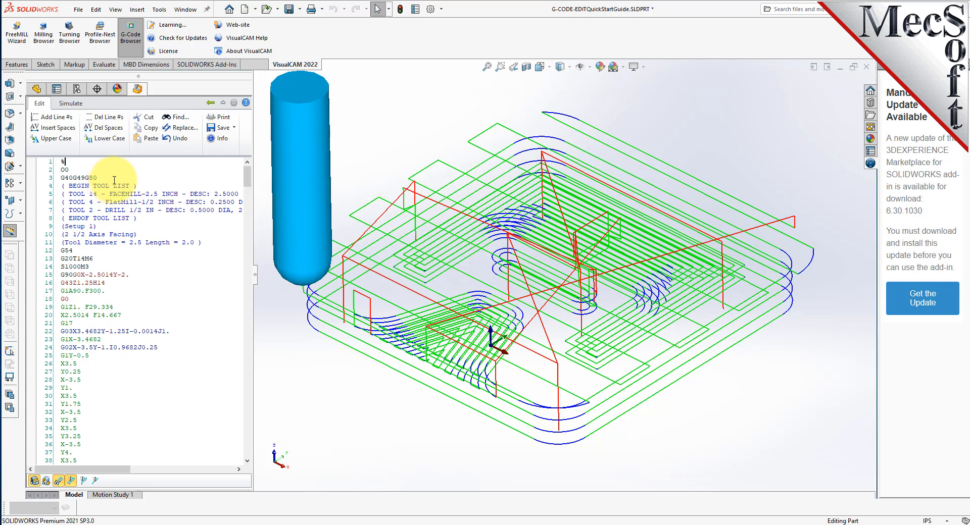
pyautogui.click(59, 117)
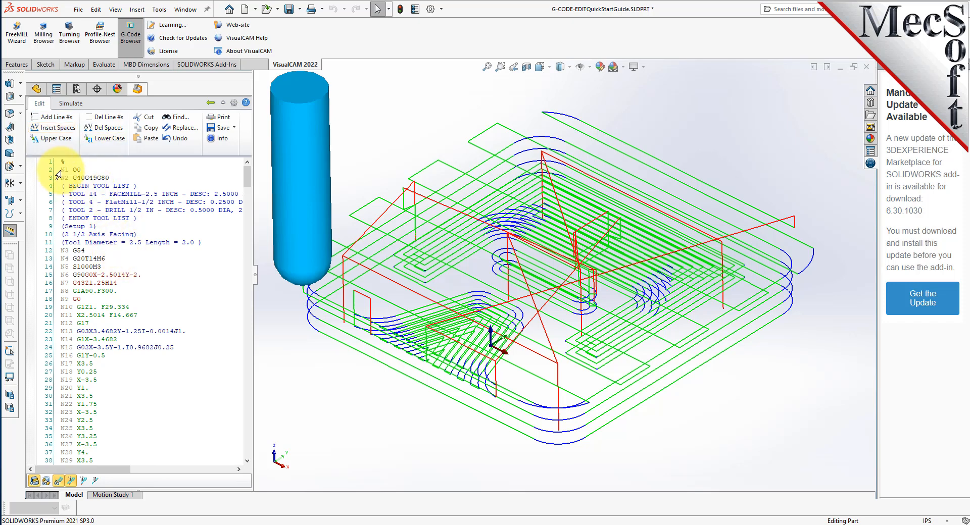
pyautogui.moveTo(59, 170); pyautogui.dragTo(110, 178)
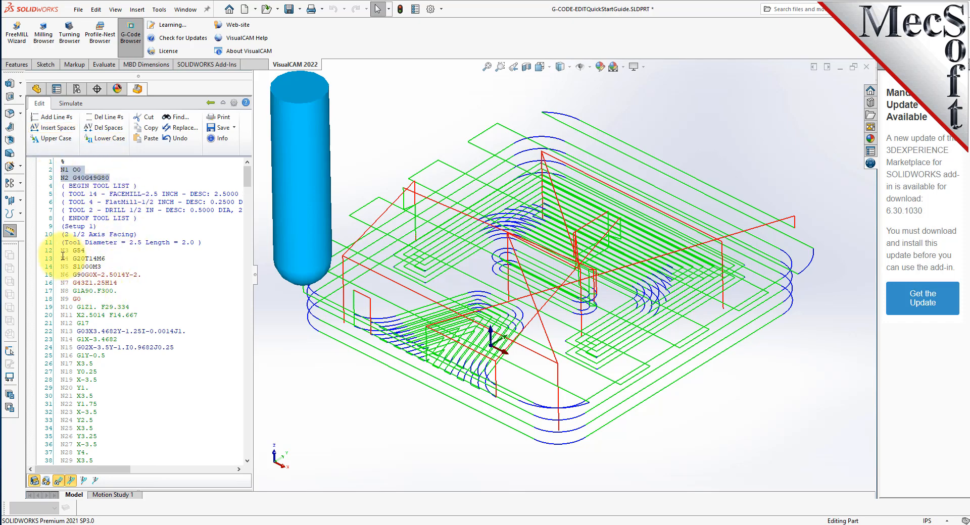
pyautogui.moveTo(63, 251); pyautogui.dragTo(117, 340)
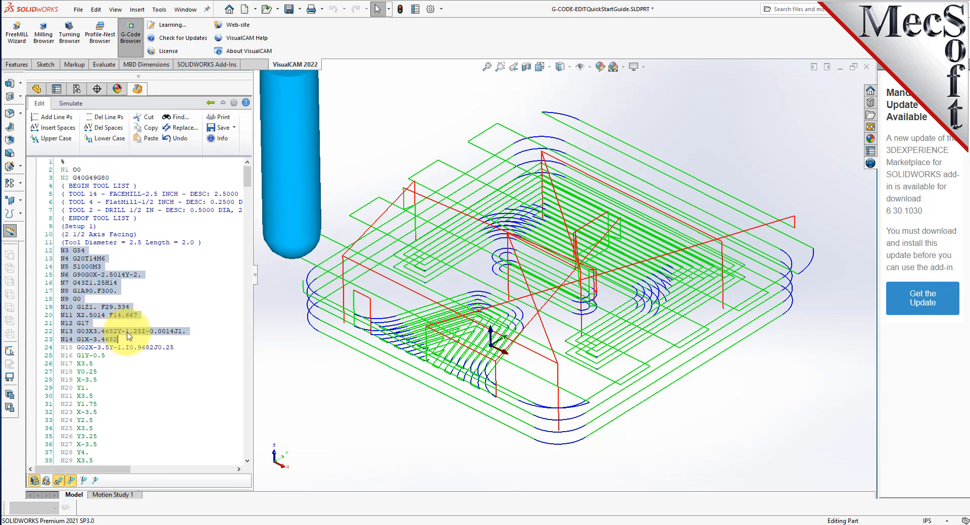
pyautogui.moveTo(63, 187); pyautogui.dragTo(204, 244)
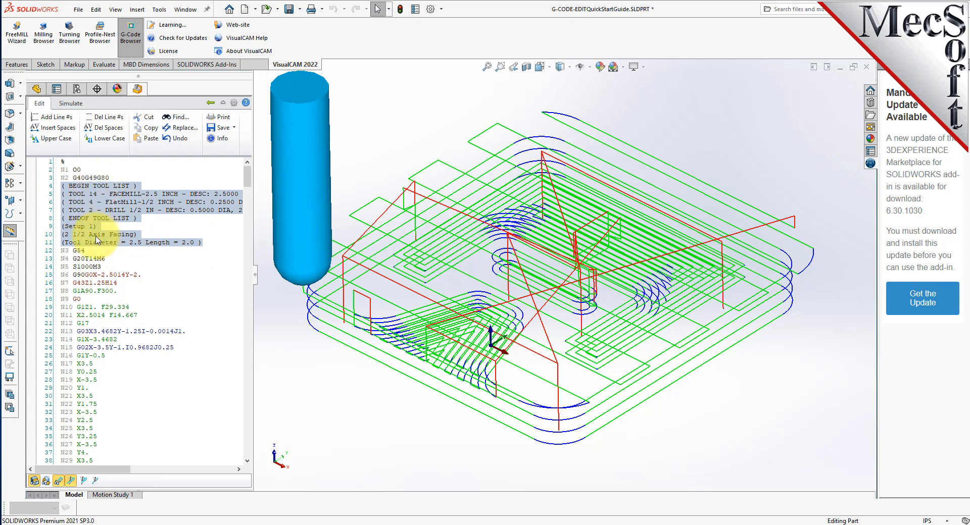
pyautogui.click(116, 173)
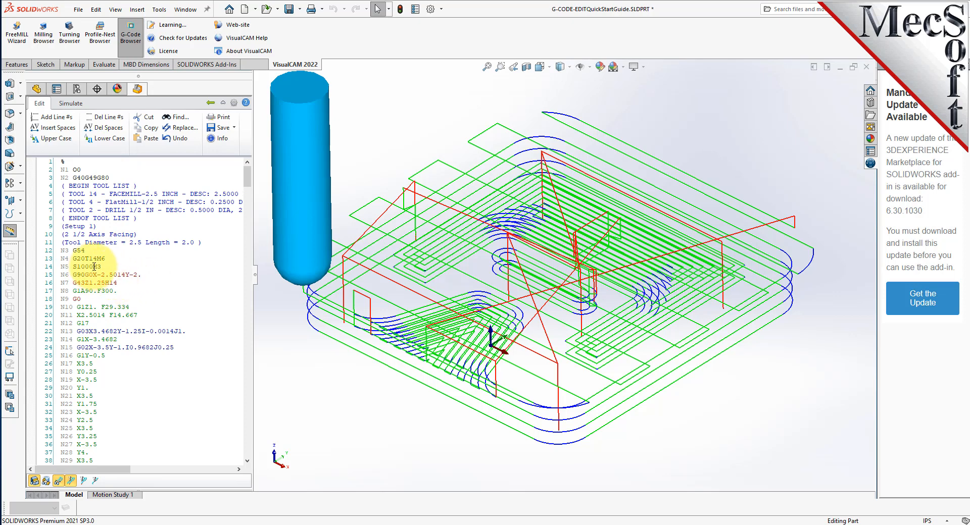
# - Insert spaces between the codes throughout the G-code program and check the spacing further down the file
pyautogui.moveTo(93, 267); pyautogui.dragTo(99, 260)
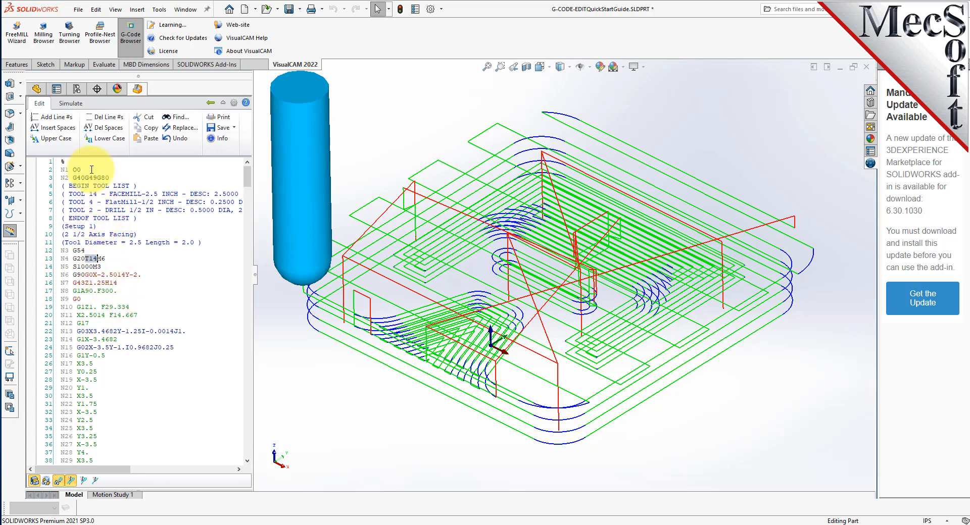
pyautogui.click(70, 130)
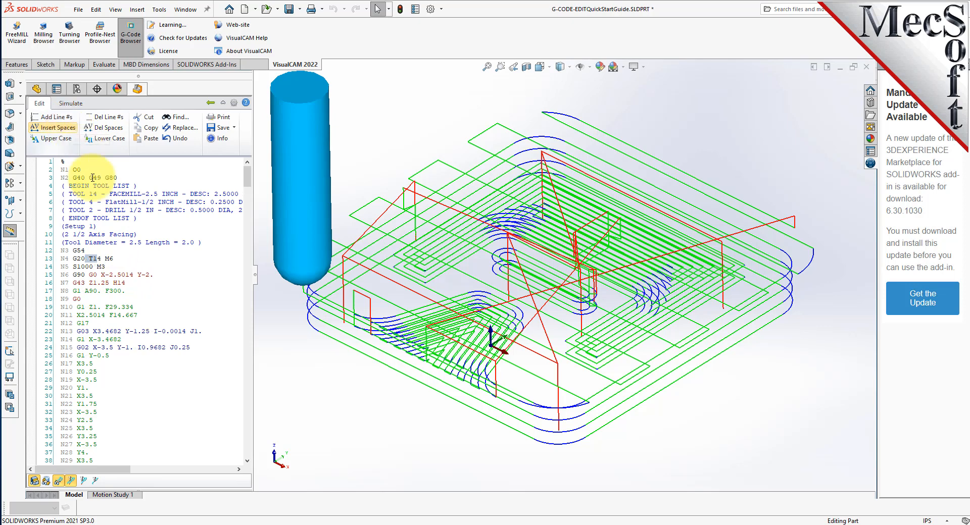
pyautogui.doubleClick(94, 259)
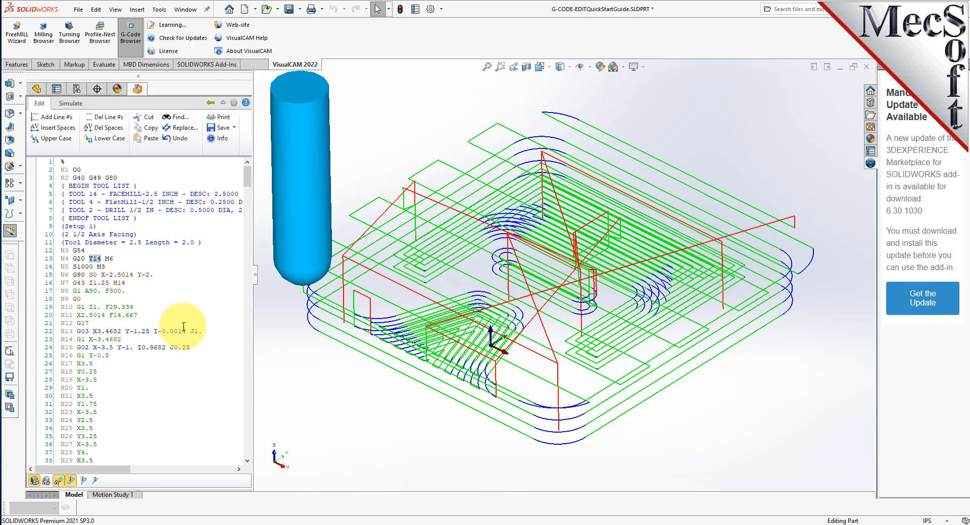
pyautogui.scroll(-20, 176, 308)
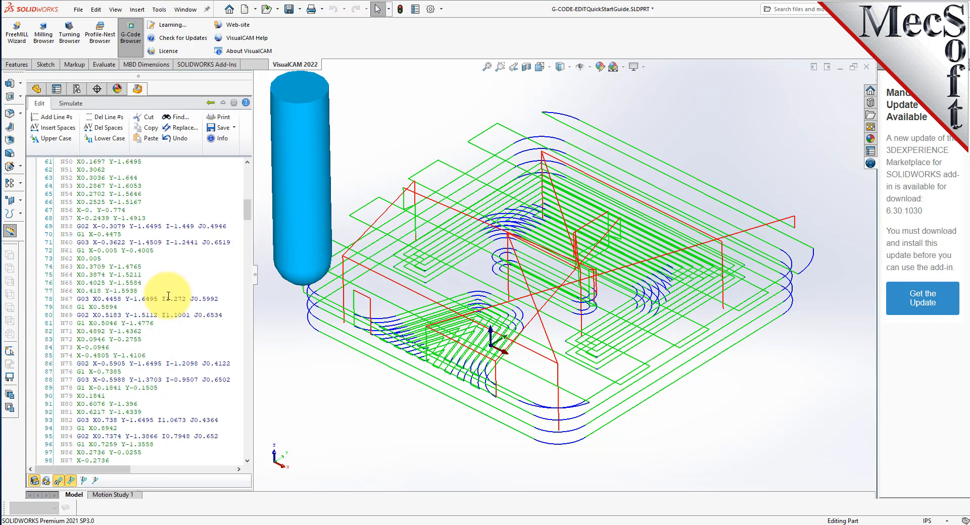
pyautogui.scroll(20, 168, 296)
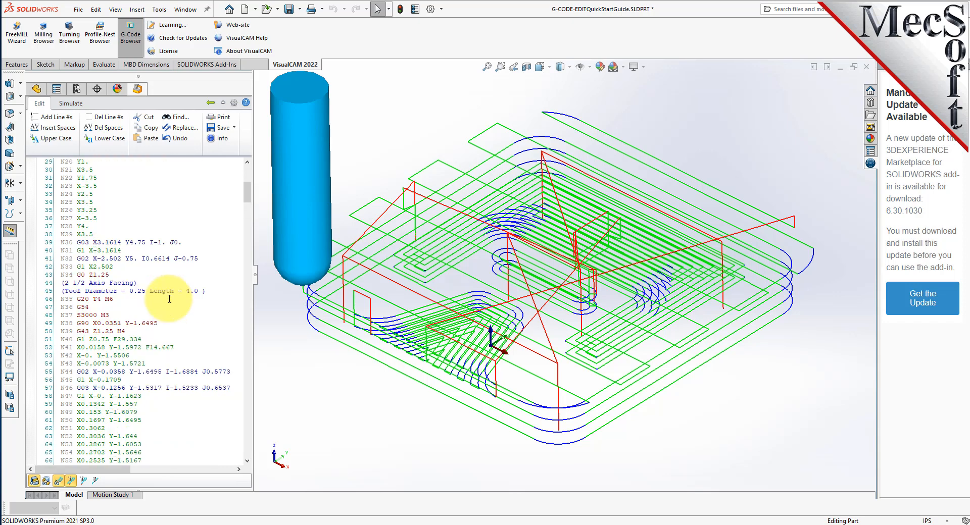
pyautogui.click(122, 243)
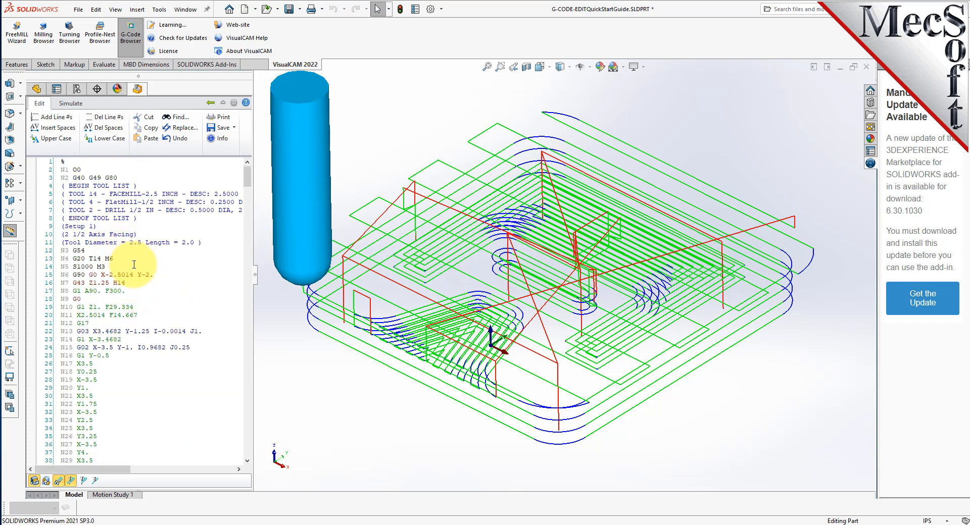
# - Save the edited G-code text over the existing G-CODE-EDITQuickStartGuide.nc file
pyautogui.click(227, 130)
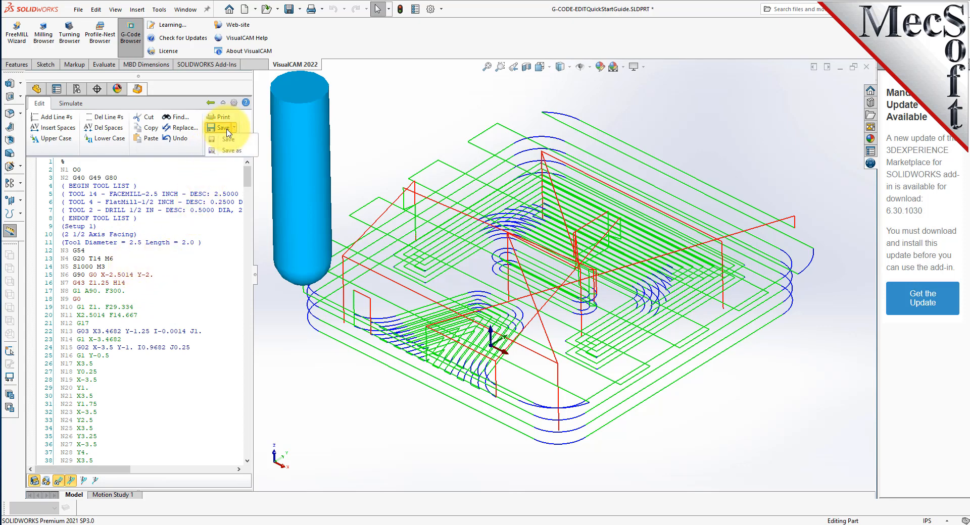
pyautogui.click(228, 141)
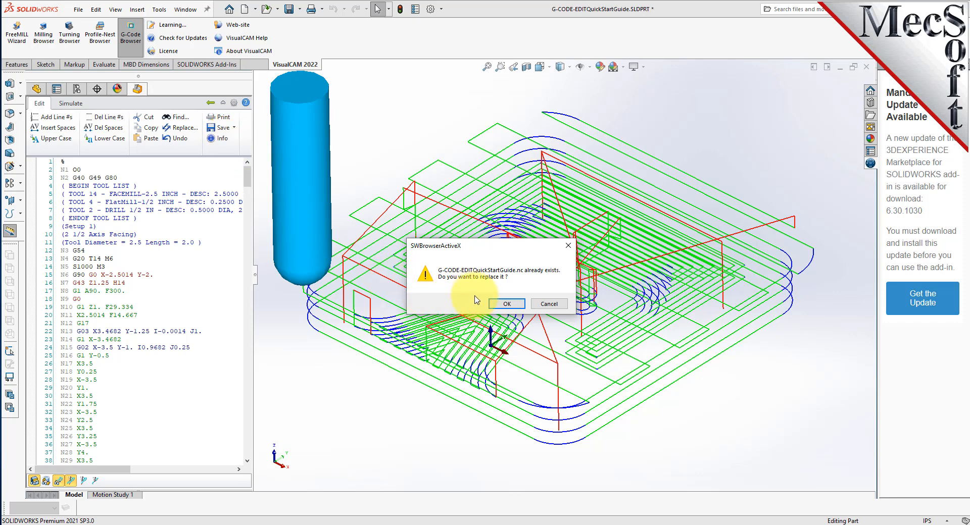
pyautogui.click(506, 304)
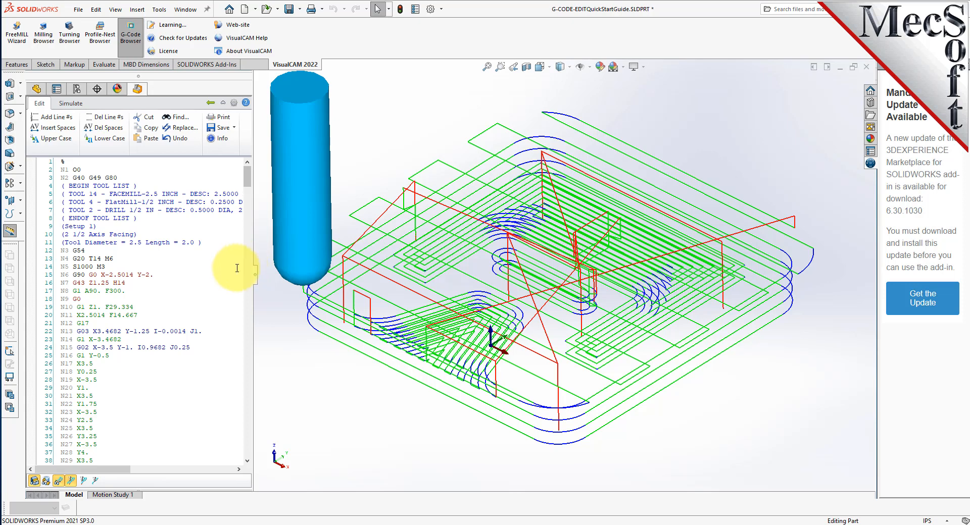
# - Remove all spaces between the codes in the G-code program and return to the project tree
pyautogui.click(114, 133)
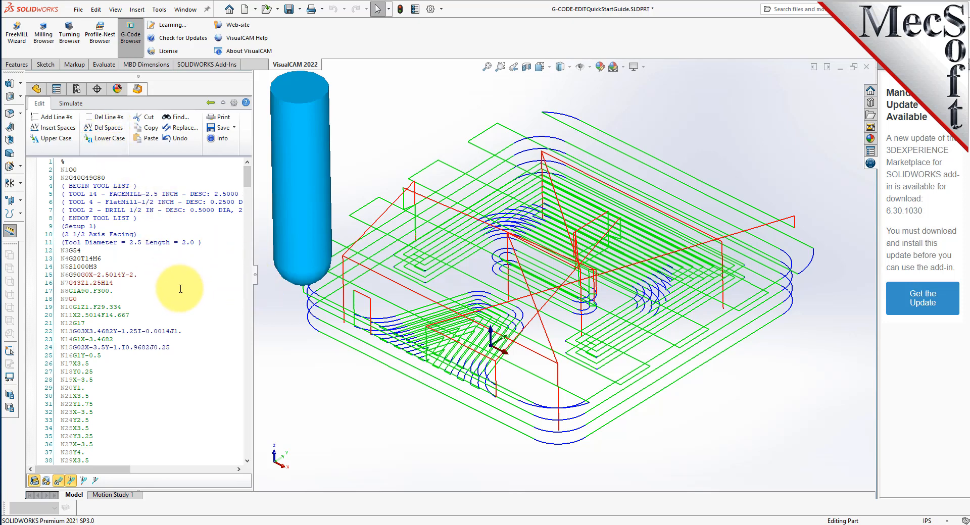
pyautogui.click(211, 103)
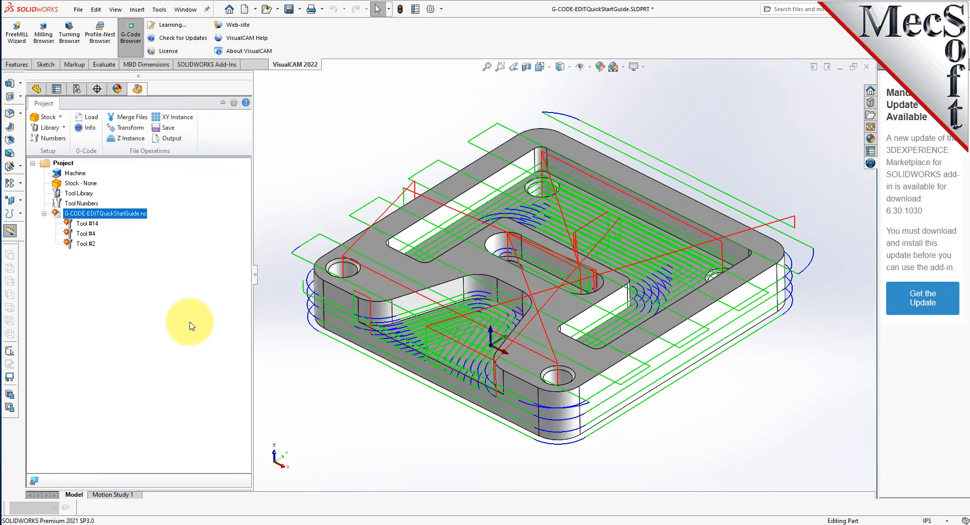
# - Examine the toolpath display for Tool #14, Tool #4 and Tool #2 in the project tree
pyautogui.click(87, 225)
pyautogui.click(87, 235)
pyautogui.click(86, 245)
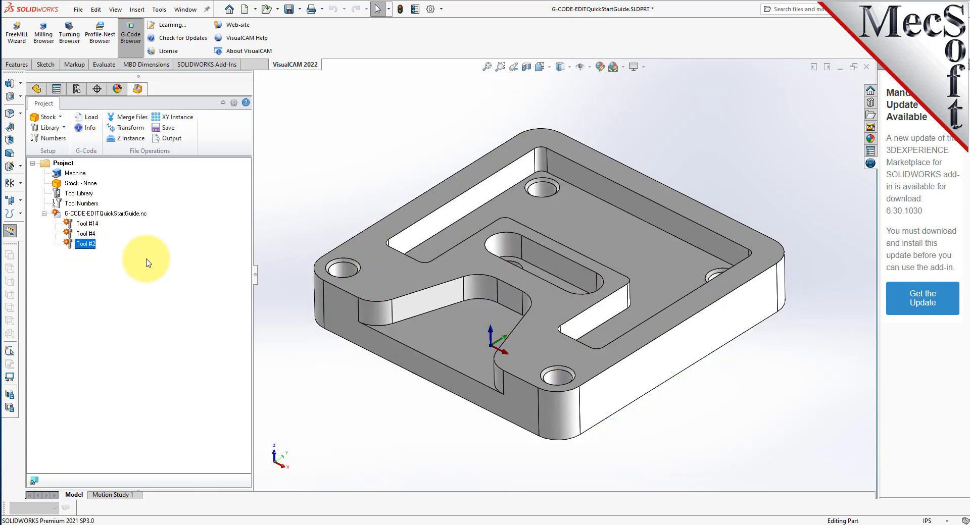
# - Save the whole G-CODE-EDITQuickStartGuide.nc program from the project, replacing the existing file
pyautogui.click(90, 214)
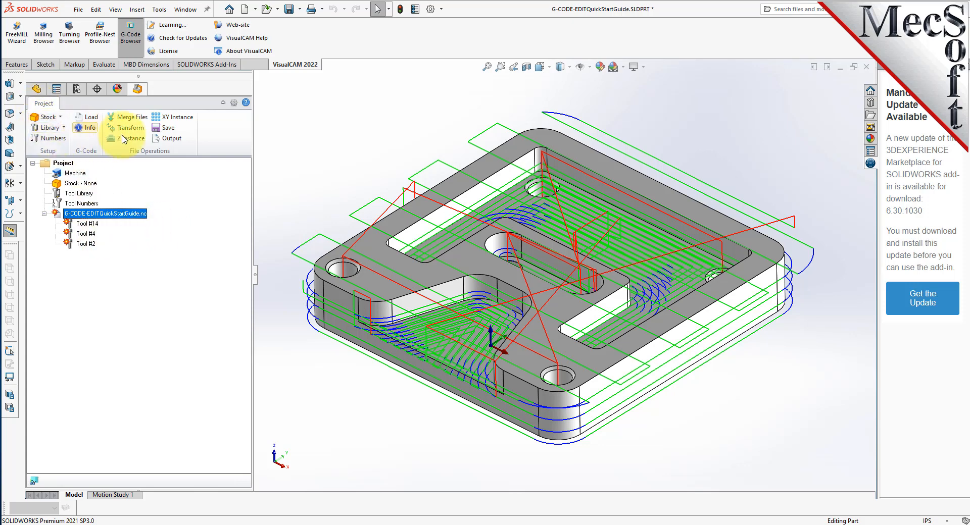
pyautogui.click(171, 131)
pyautogui.click(505, 305)
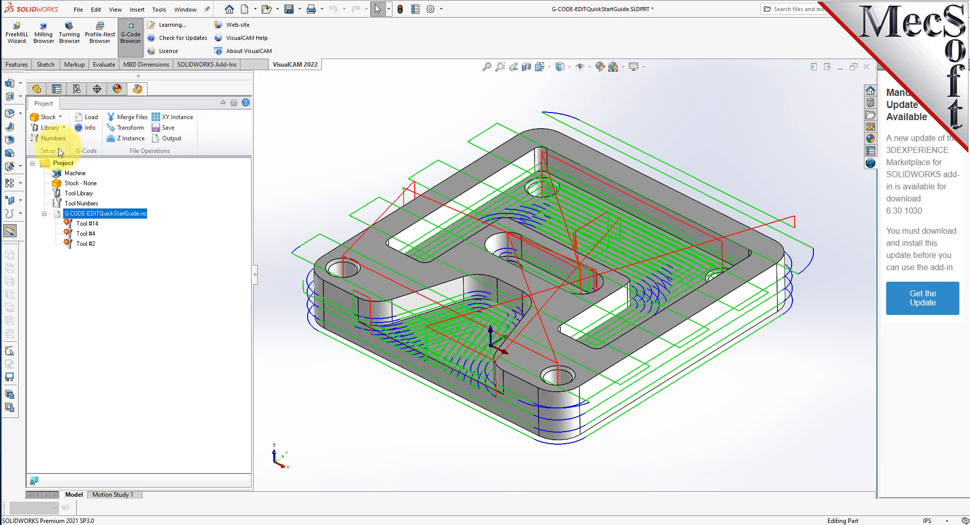
# - Load the tool library file G-CODE-EDITQuickStartGuide.csv from the QuickStart folder
pyautogui.click(65, 128)
pyautogui.click(64, 141)
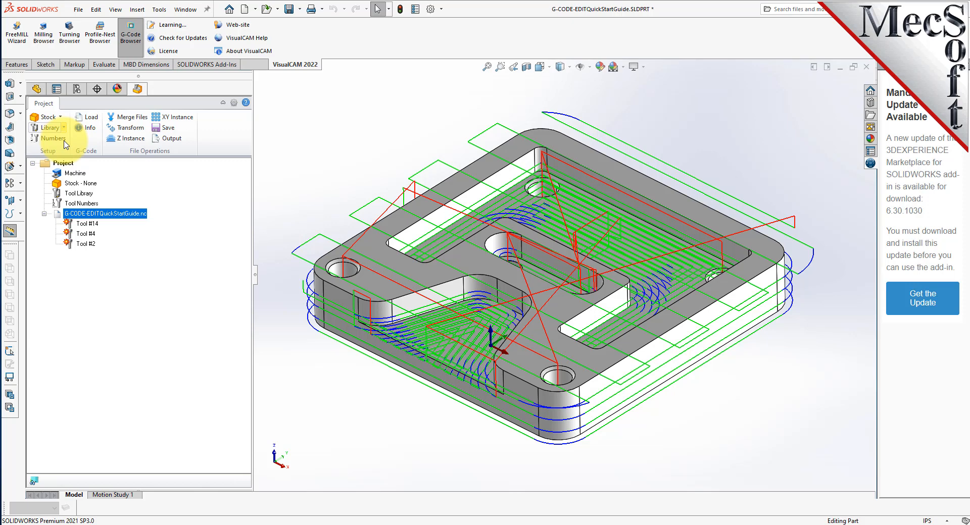
pyautogui.doubleClick(194, 148)
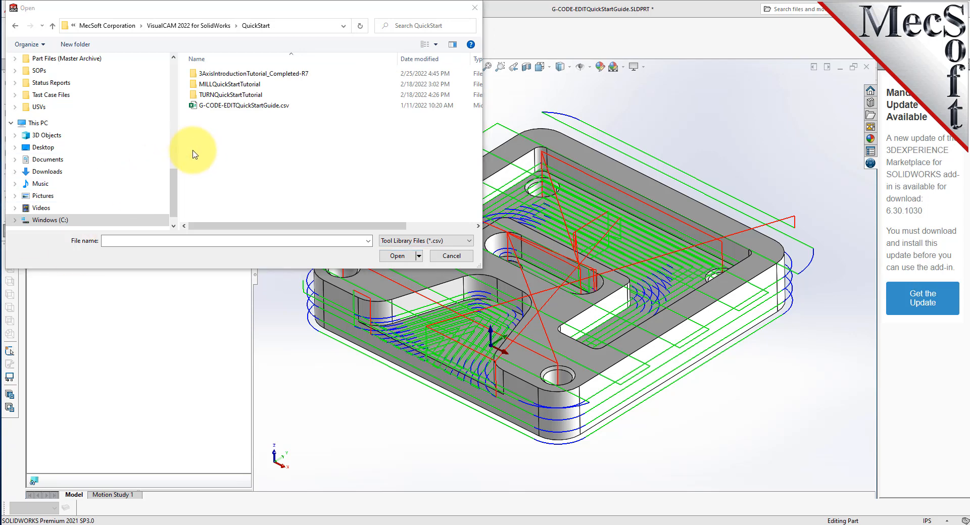
pyautogui.click(194, 107)
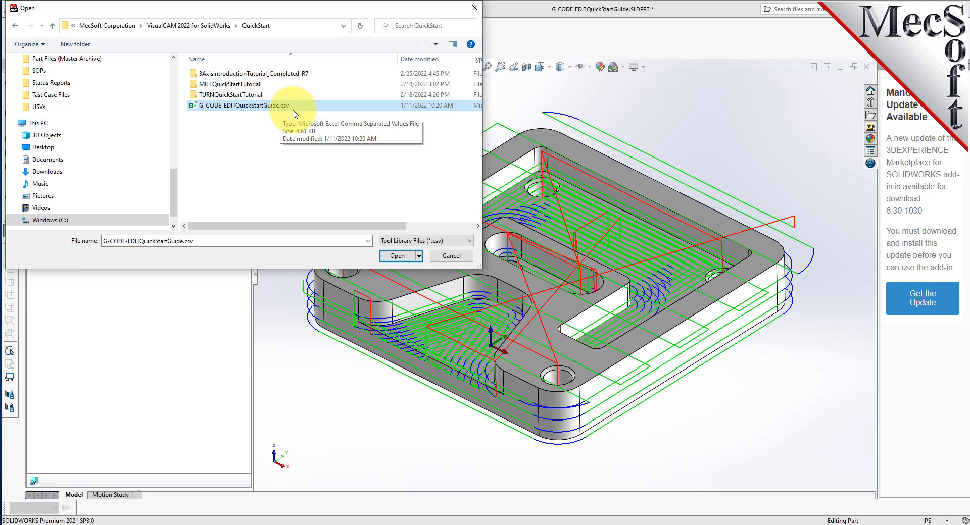
pyautogui.click(397, 256)
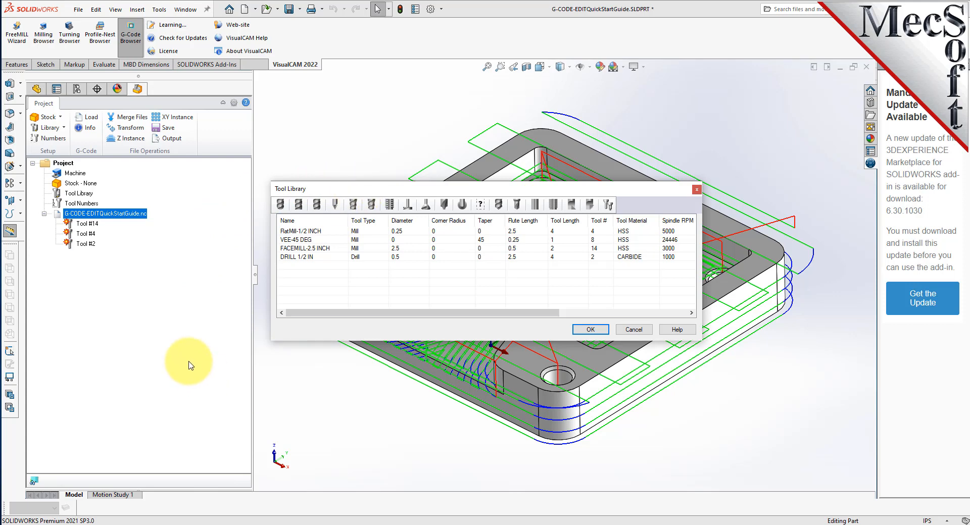
# - Review the flat mill, vee, face mill and drill entries in the tool library and accept it
pyautogui.click(315, 231)
pyautogui.click(318, 240)
pyautogui.click(317, 249)
pyautogui.click(317, 257)
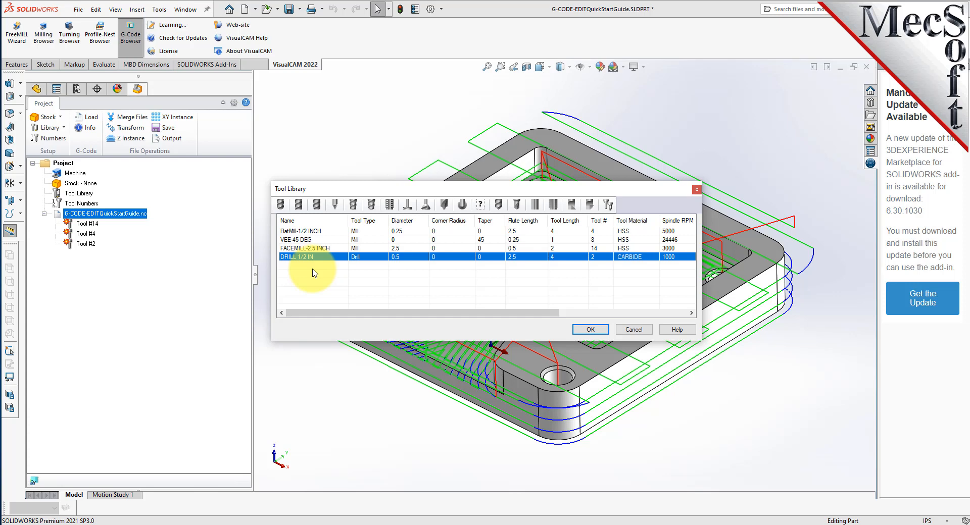
pyautogui.click(589, 331)
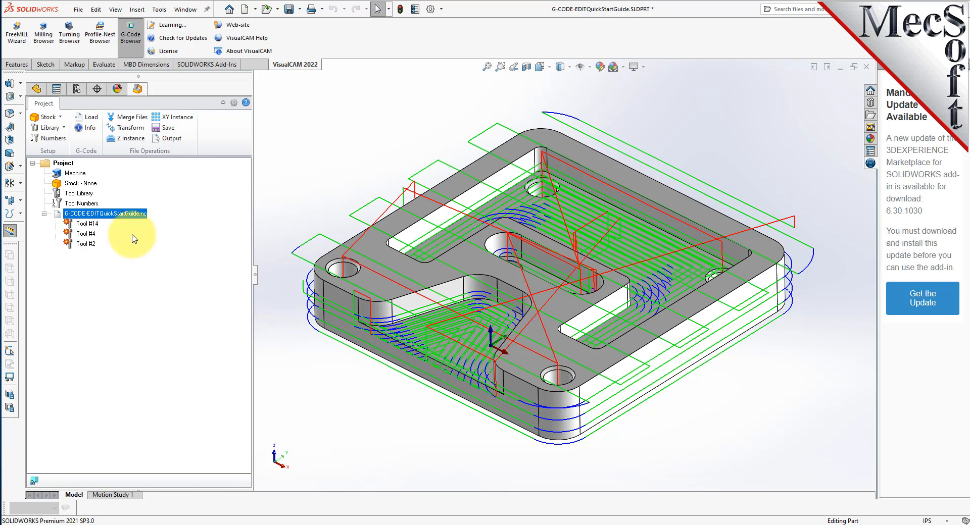
# - Add all four library tools to the Tool Crib as stations 4, 8, 14 and 2 and accept
pyautogui.click(64, 140)
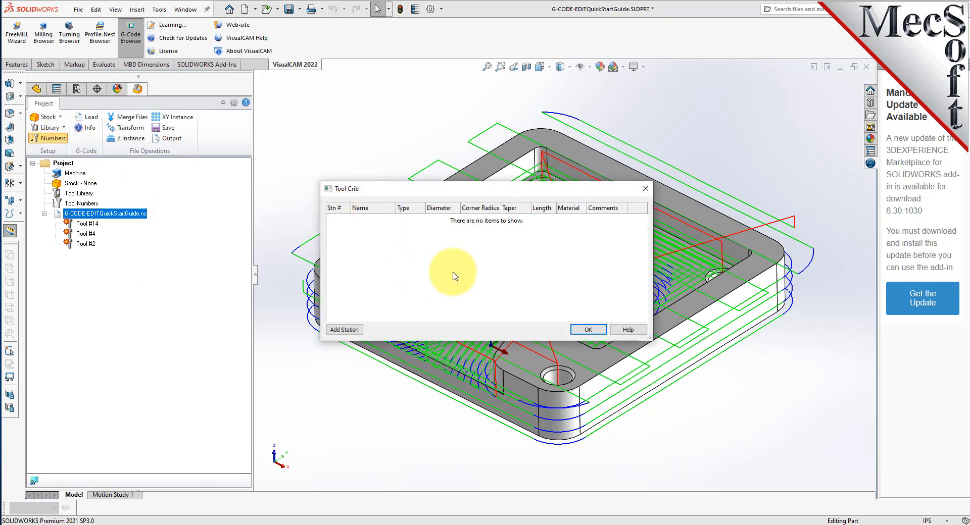
pyautogui.click(358, 330)
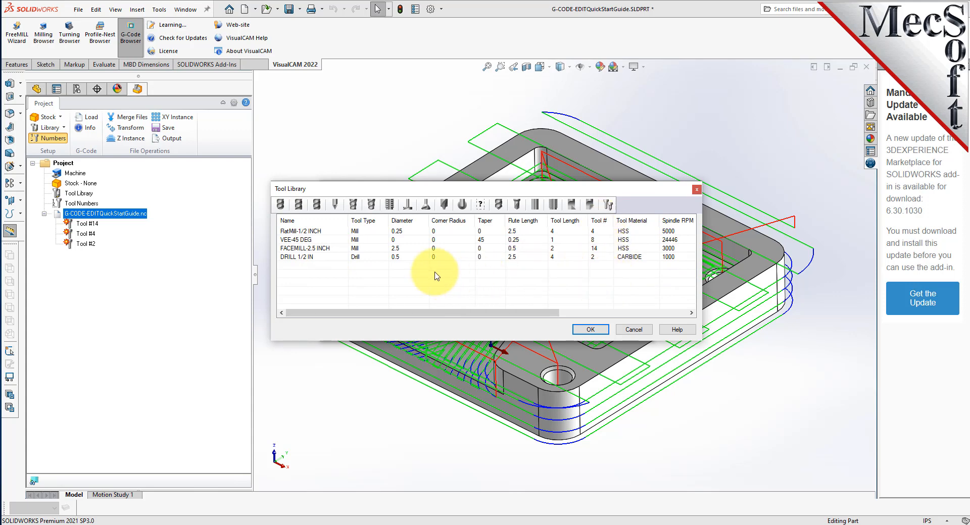
pyautogui.moveTo(581, 279); pyautogui.dragTo(328, 230)
pyautogui.click(606, 334)
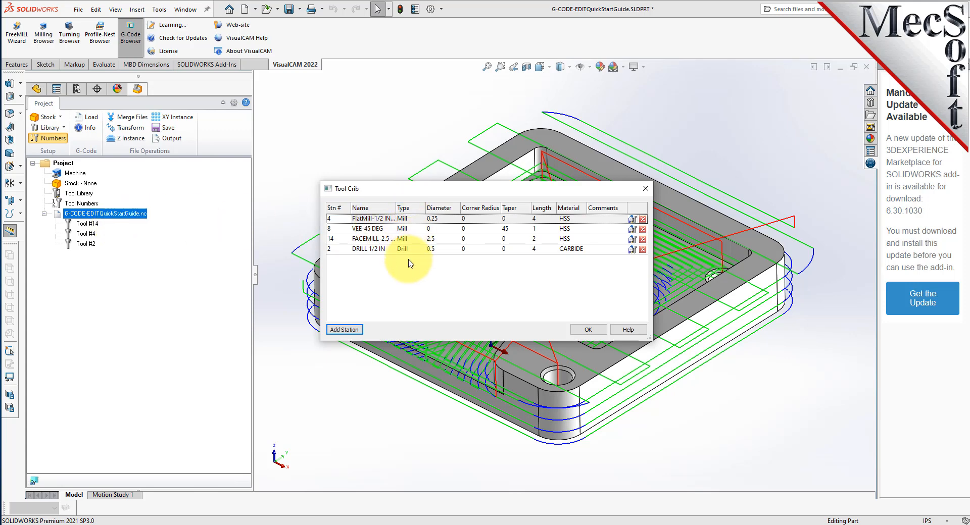
pyautogui.click(588, 329)
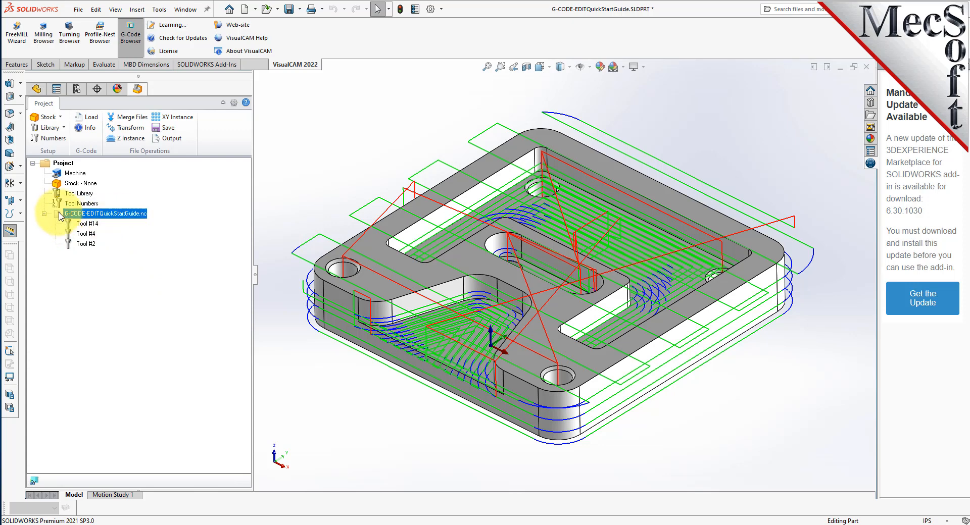
# - Simulate the G-CODE-EDITQuickStartGuide.nc program by playing its toolpath moves, then place the tool at code line 110
pyautogui.rightClick(126, 216)
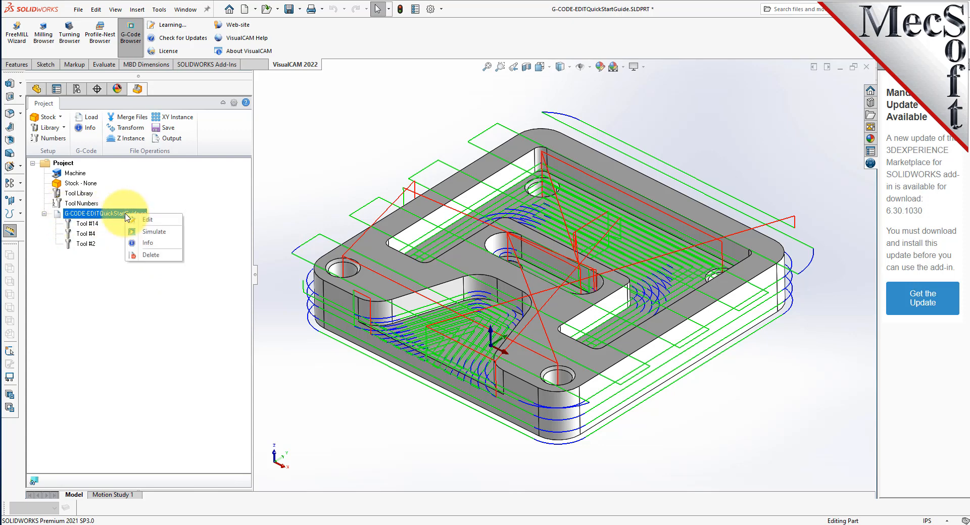
pyautogui.click(175, 233)
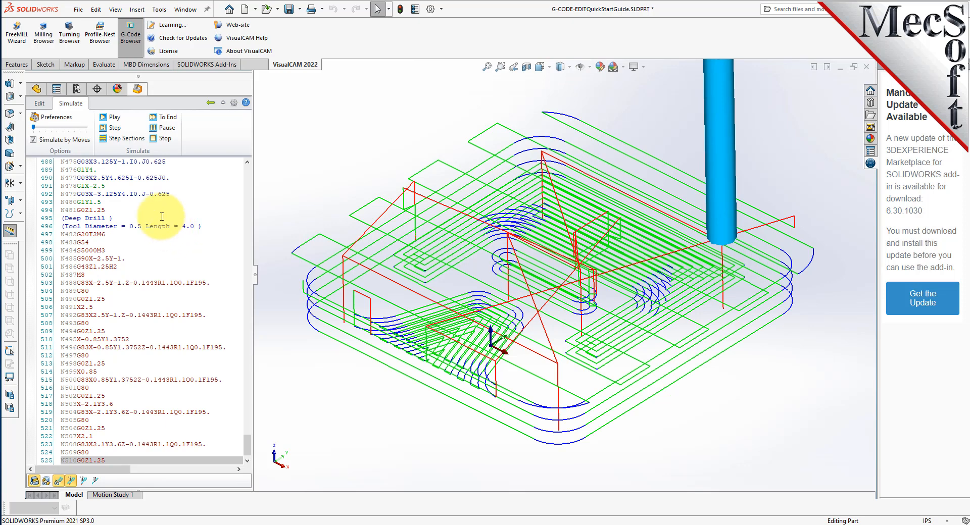
pyautogui.click(115, 119)
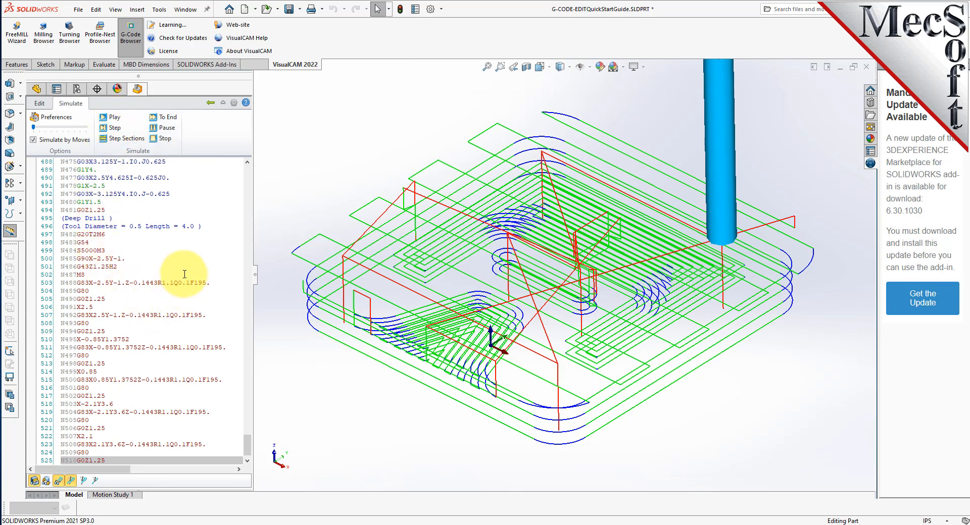
pyautogui.click(114, 119)
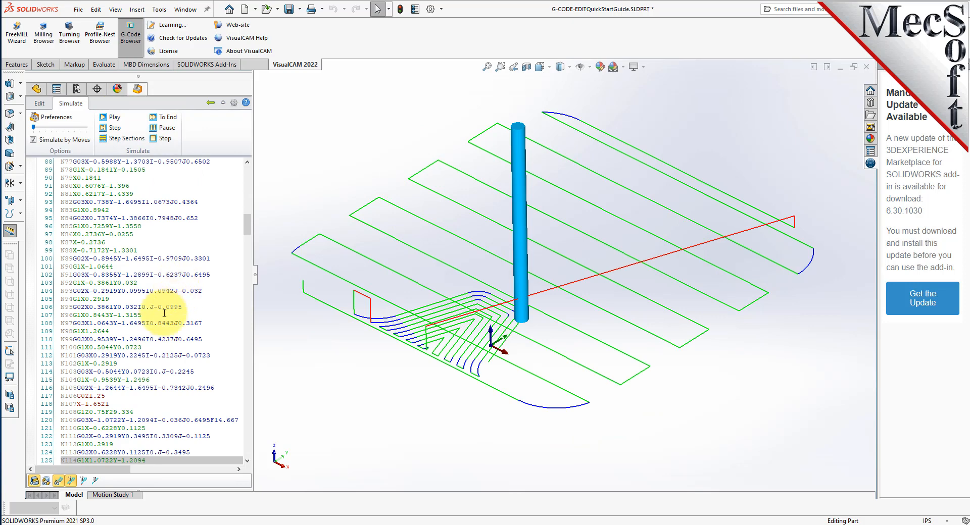
pyautogui.click(185, 339)
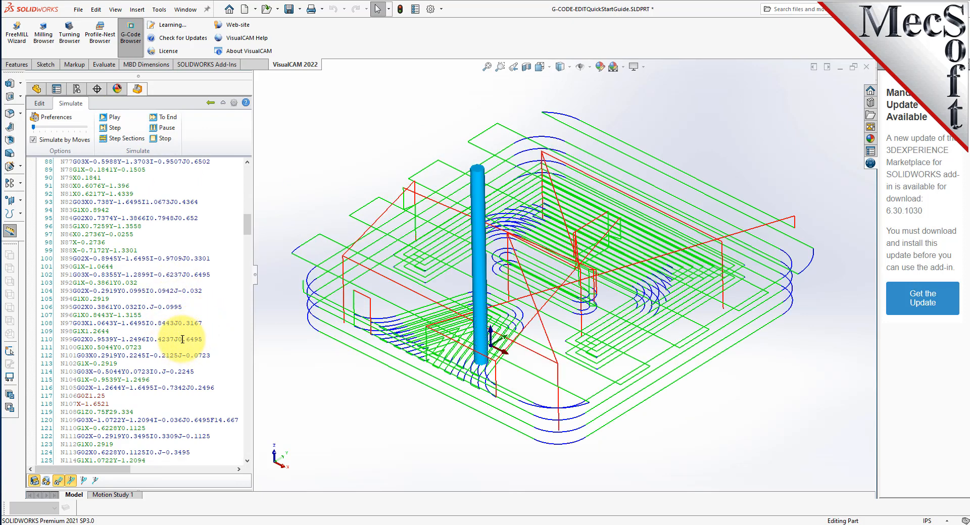
# - Advance the tool through the G-code line by line from line 110 to line 191, following its position on the toolpath
pyautogui.press('Down')
pyautogui.press('Down')
pyautogui.press('Down')
pyautogui.press('Down')
pyautogui.press('Down')
pyautogui.press('Down')
pyautogui.press('Down')
pyautogui.press('Down')
pyautogui.press('Down')
pyautogui.press('Down')
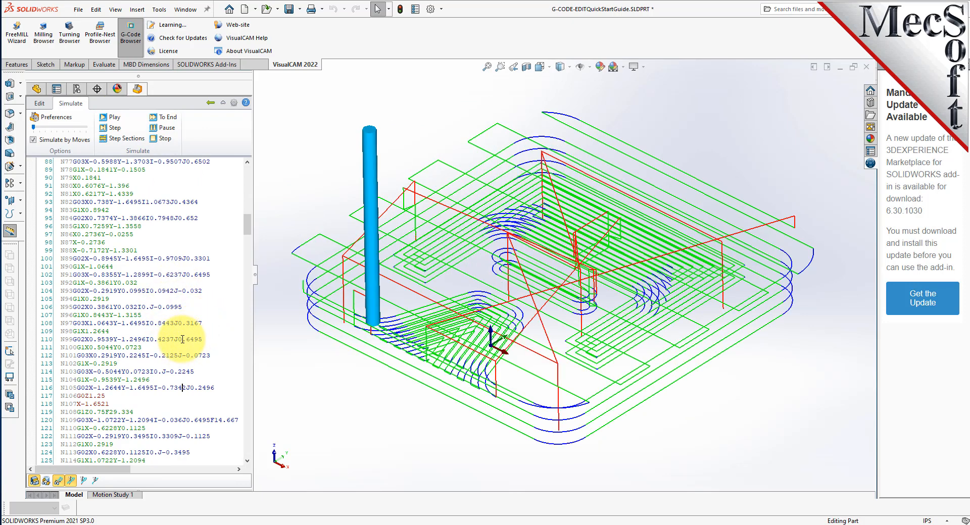
pyautogui.press('Down')
pyautogui.press('Down')
pyautogui.press('Down')
pyautogui.press('Down')
pyautogui.press('Down')
pyautogui.press('Down')
pyautogui.press('Down')
pyautogui.press('Down')
pyautogui.press('Down')
pyautogui.press('Down')
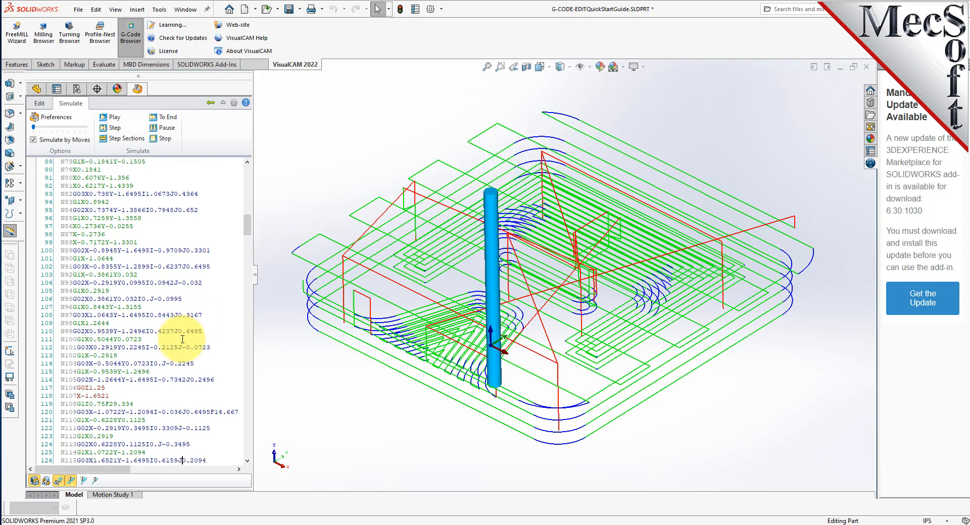
pyautogui.press('Down')
pyautogui.press('Down')
pyautogui.press('Down')
pyautogui.press('Down')
pyautogui.press('Down')
pyautogui.press('Down')
pyautogui.press('Down')
pyautogui.press('Down')
pyautogui.press('Down')
pyautogui.press('Down')
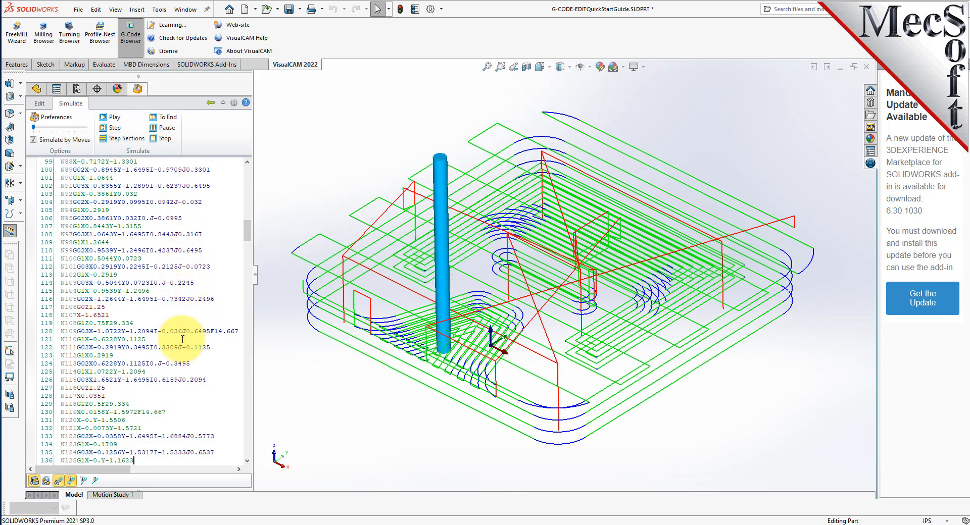
pyautogui.press('Down')
pyautogui.press('Down')
pyautogui.press('Down')
pyautogui.press('Down')
pyautogui.press('Down')
pyautogui.press('Down')
pyautogui.press('Down')
pyautogui.press('Down')
pyautogui.press('Down')
pyautogui.press('Down')
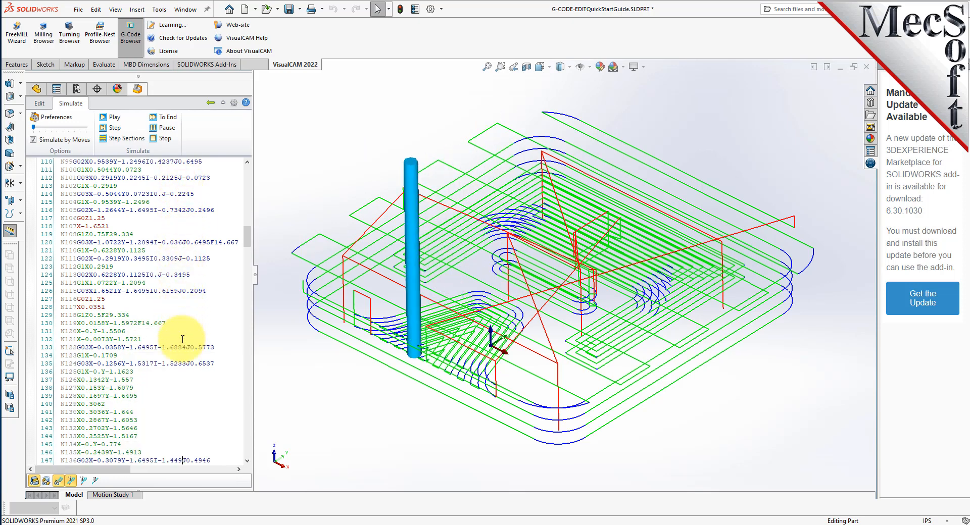
pyautogui.press('Down')
pyautogui.press('Down')
pyautogui.press('Down')
pyautogui.press('Down')
pyautogui.press('Down')
pyautogui.press('Down')
pyautogui.press('Down')
pyautogui.press('Down')
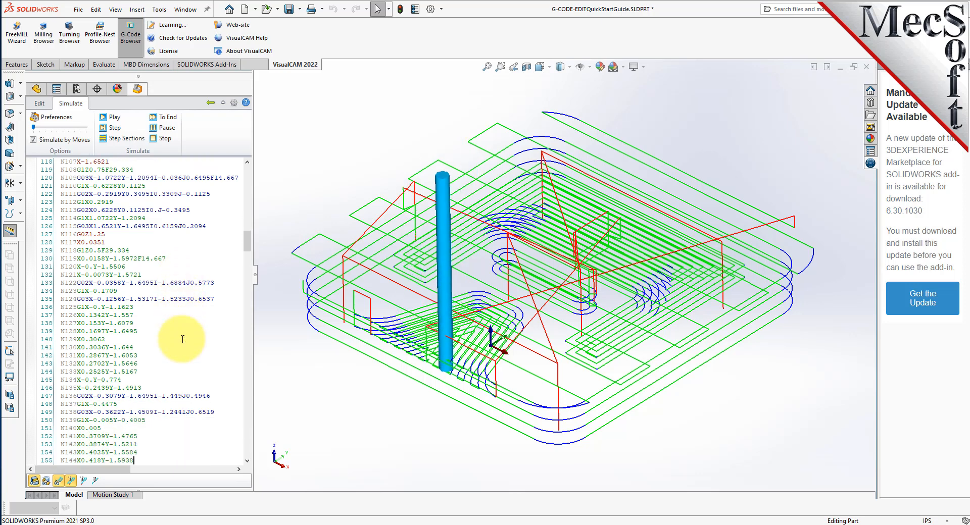
pyautogui.press('Down')
pyautogui.press('Down')
pyautogui.press('Down')
pyautogui.press('Down')
pyautogui.press('Down')
pyautogui.press('Down')
pyautogui.press('Down')
pyautogui.press('Down')
pyautogui.press('Down')
pyautogui.press('Down')
pyautogui.press('Down')
pyautogui.press('Down')
pyautogui.press('Down')
pyautogui.press('Down')
pyautogui.press('Down')
pyautogui.press('Down')
pyautogui.press('Down')
pyautogui.press('Down')
pyautogui.press('Down')
pyautogui.press('Down')
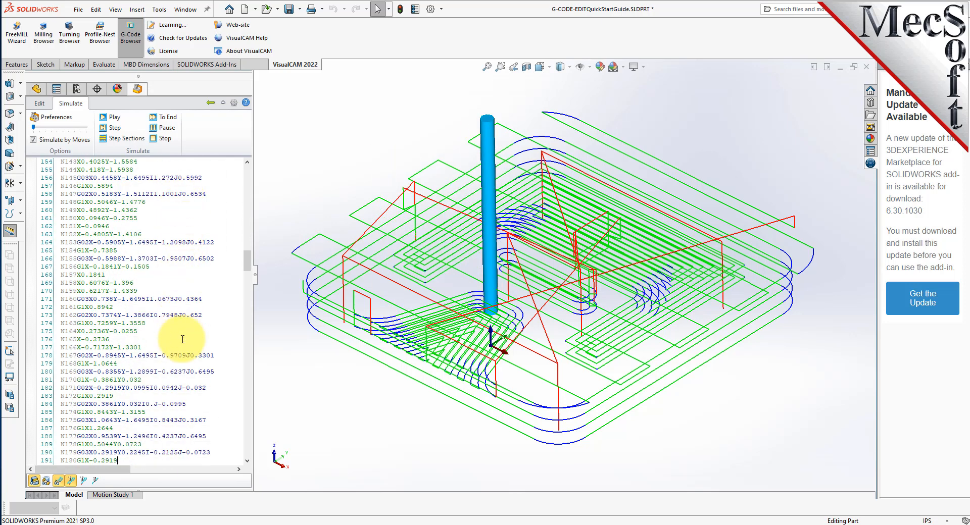
# - Move the tool backward through the G-code line by line from line 191 to line 161
pyautogui.press('Up')
pyautogui.press('Up')
pyautogui.press('Up')
pyautogui.press('Up')
pyautogui.press('Up')
pyautogui.press('Up')
pyautogui.press('Up')
pyautogui.press('Up')
pyautogui.press('Up')
pyautogui.press('Up')
pyautogui.press('Up')
pyautogui.press('Up')
pyautogui.press('Up')
pyautogui.press('Up')
pyautogui.press('Up')
pyautogui.press('Up')
pyautogui.press('Up')
pyautogui.press('Up')
pyautogui.press('Up')
pyautogui.press('Up')
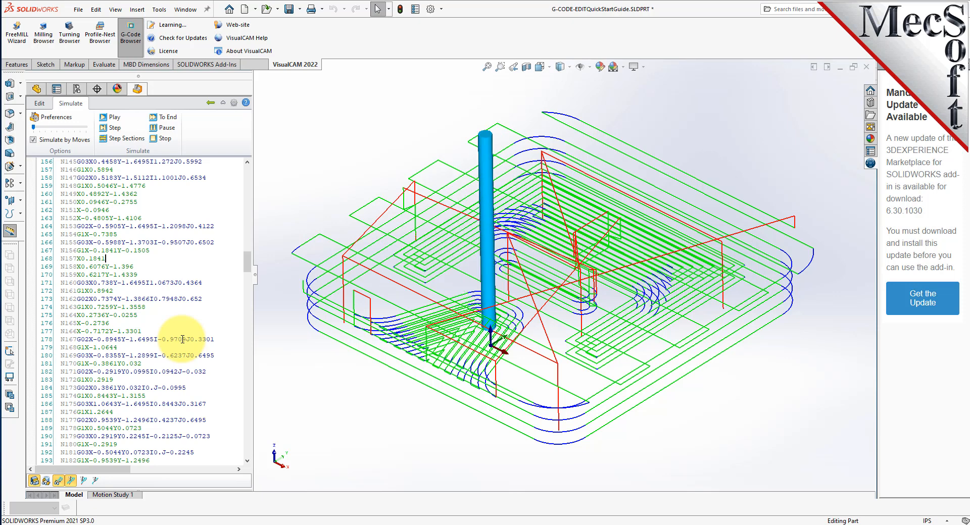
pyautogui.press('Up')
pyautogui.press('Up')
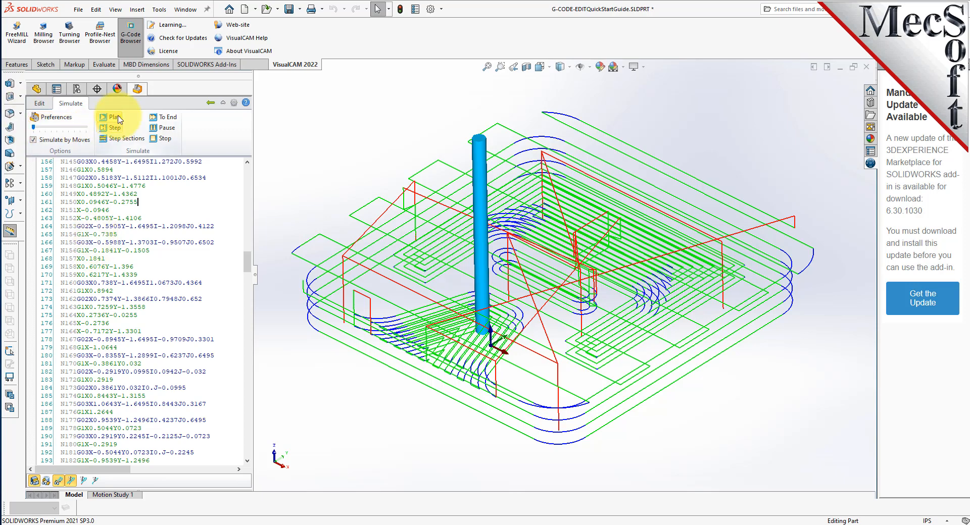
# - Play the toolpath simulation and pause it at code line 308
pyautogui.click(174, 139)
pyautogui.click(169, 132)
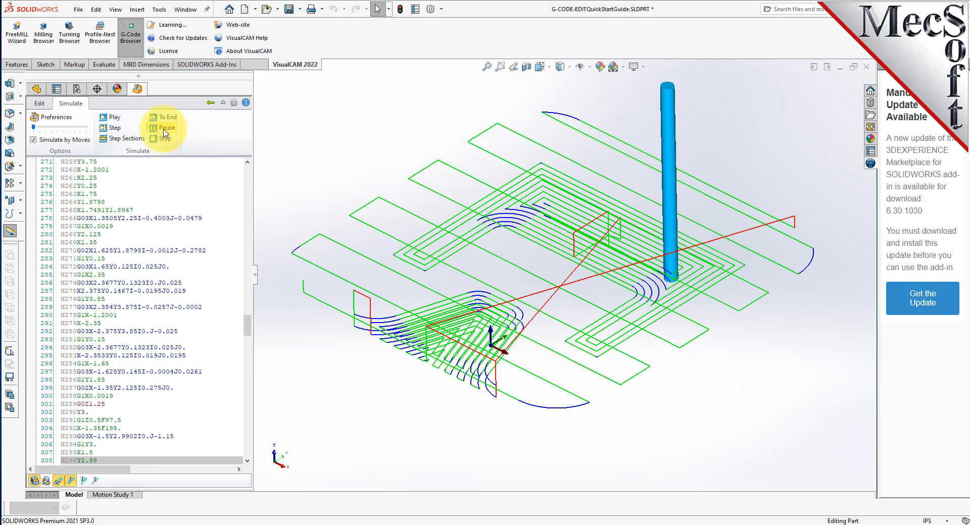
pyautogui.scroll(-5, 126, 313)
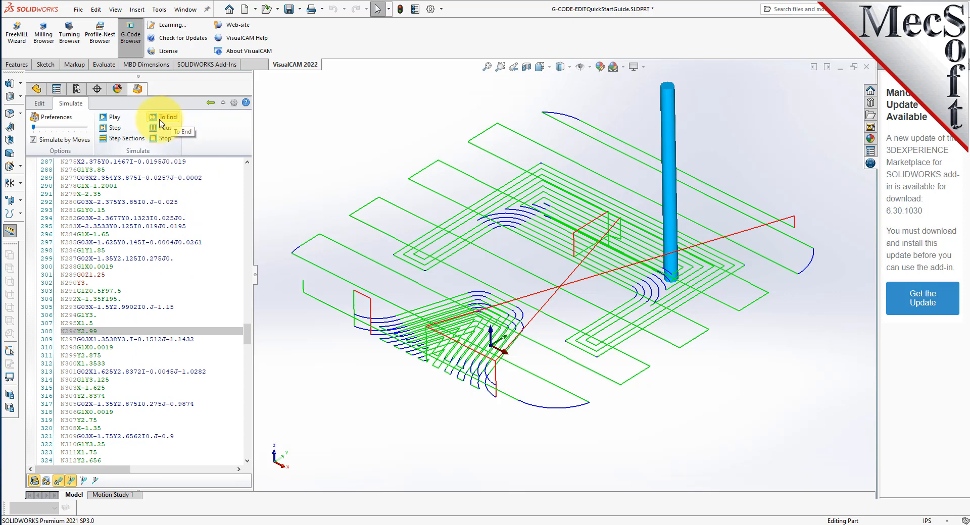
# - Step the simulation forward one move at a time from code line 308, then run it to the end
pyautogui.click(113, 128)
pyautogui.click(113, 129)
pyautogui.click(114, 128)
pyautogui.click(113, 128)
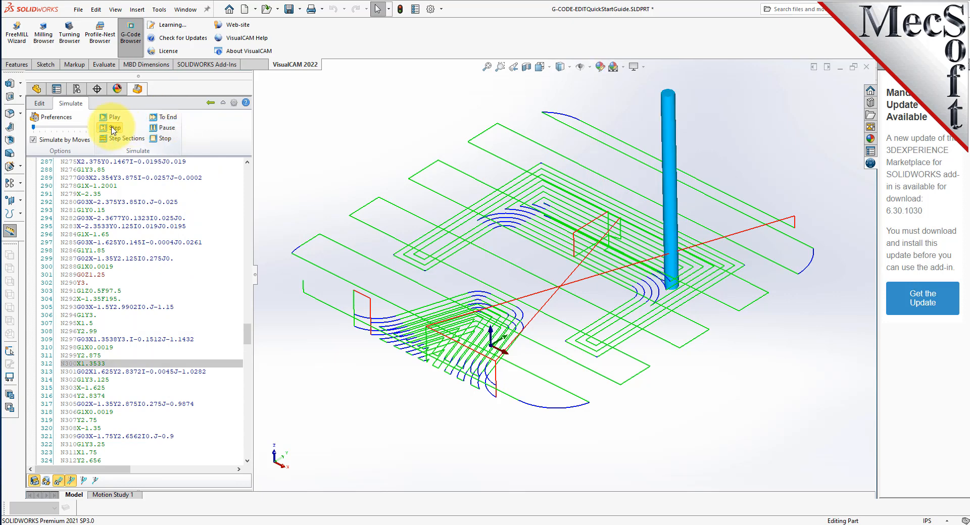
pyautogui.click(116, 129)
pyautogui.click(117, 129)
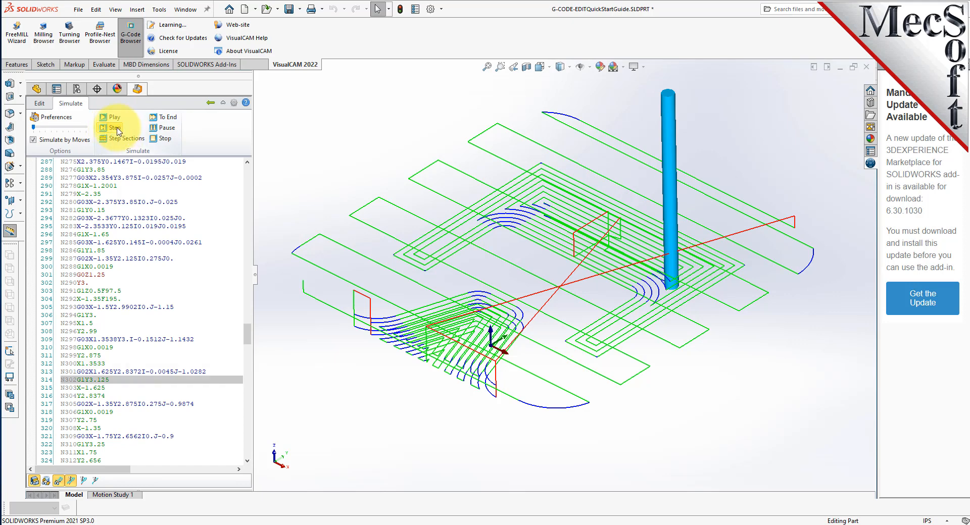
pyautogui.click(116, 129)
pyautogui.click(116, 130)
pyautogui.click(117, 129)
pyautogui.click(117, 129)
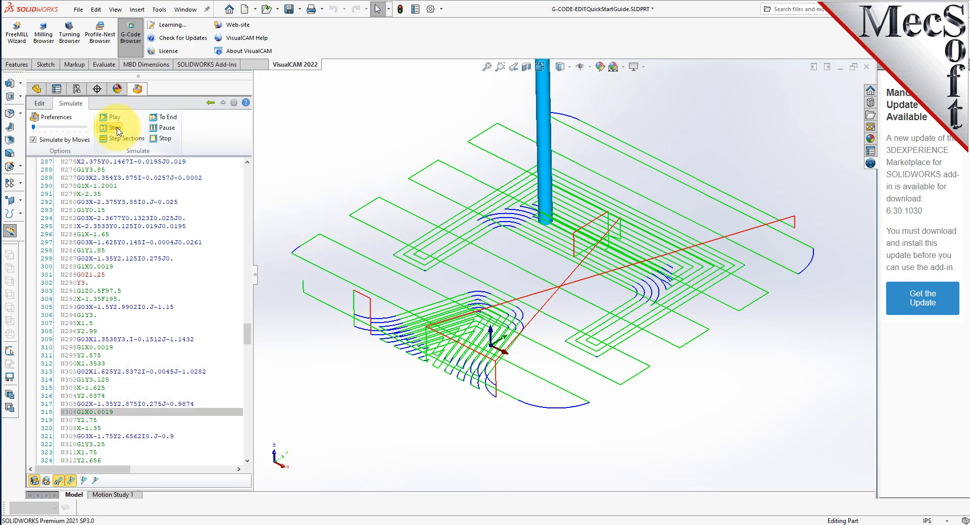
pyautogui.click(116, 129)
pyautogui.click(117, 129)
pyautogui.click(166, 119)
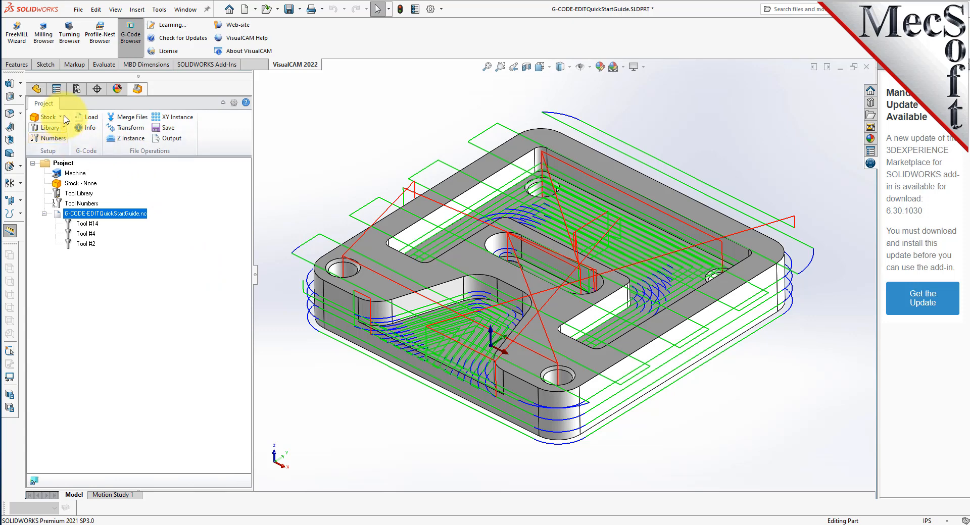
# - Create a box stock from the model bounding box, 6 x 6 x 1 with its corner at X -3, Y -1.5, Z 0
pyautogui.click(61, 118)
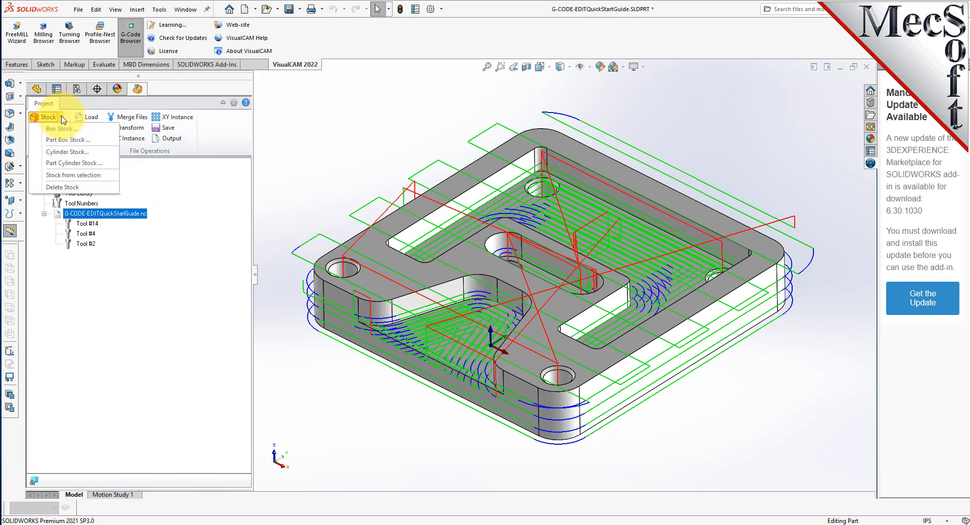
pyautogui.click(103, 129)
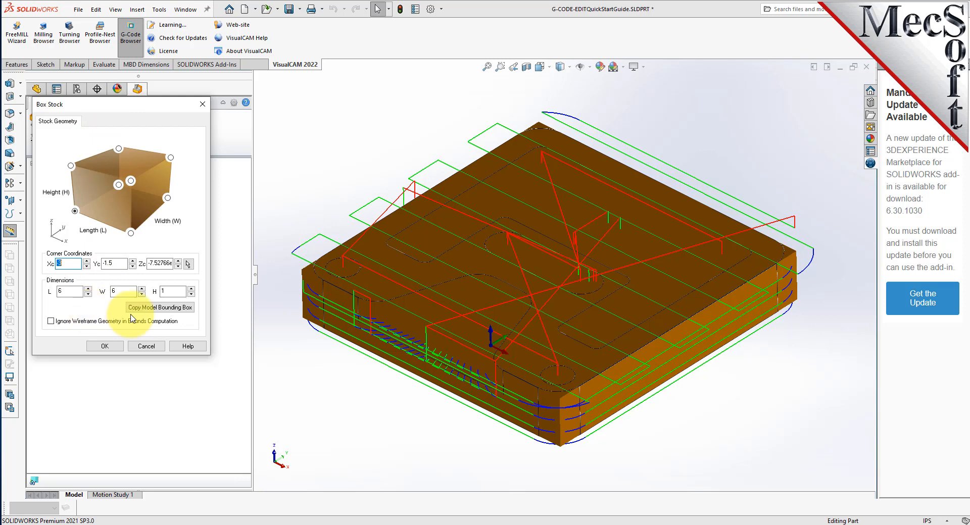
pyautogui.click(153, 310)
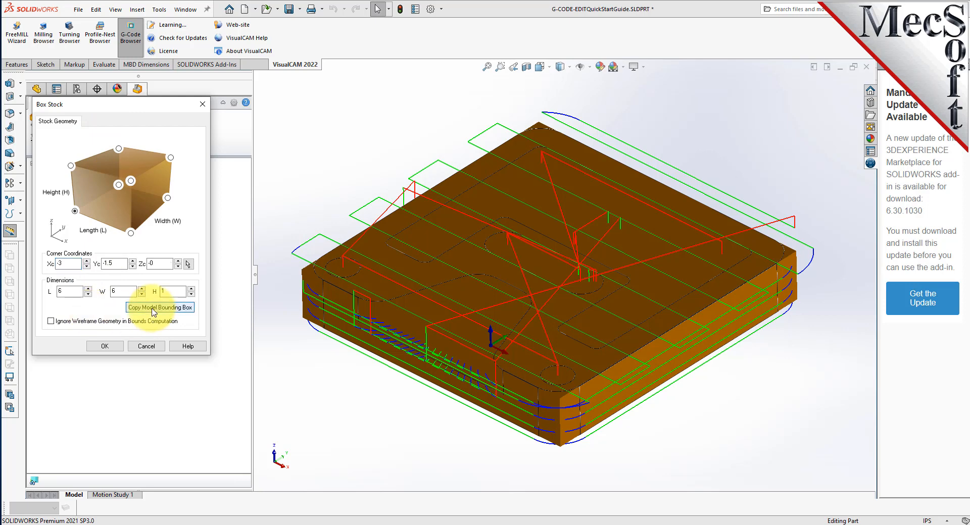
pyautogui.moveTo(75, 291); pyautogui.dragTo(61, 292)
pyautogui.moveTo(131, 292); pyautogui.dragTo(92, 292)
pyautogui.moveTo(168, 291); pyautogui.dragTo(134, 290)
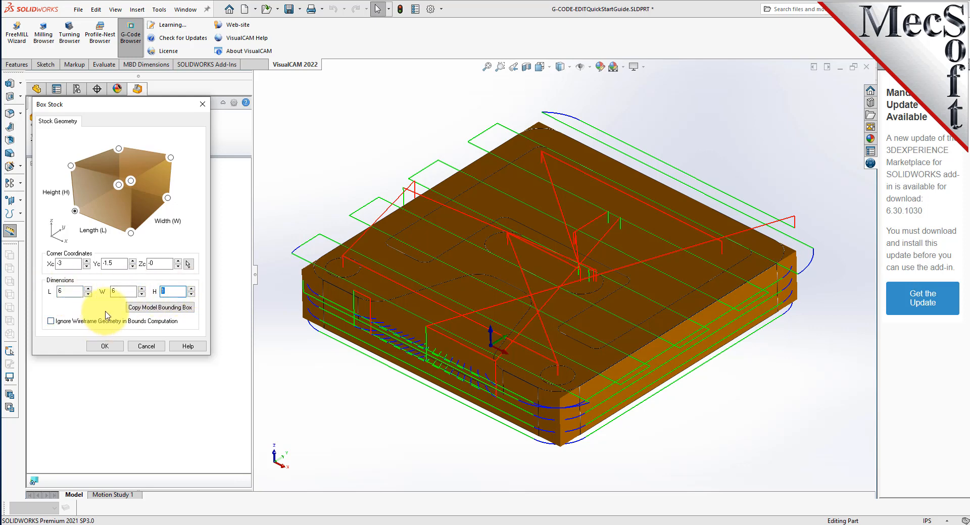
pyautogui.click(107, 347)
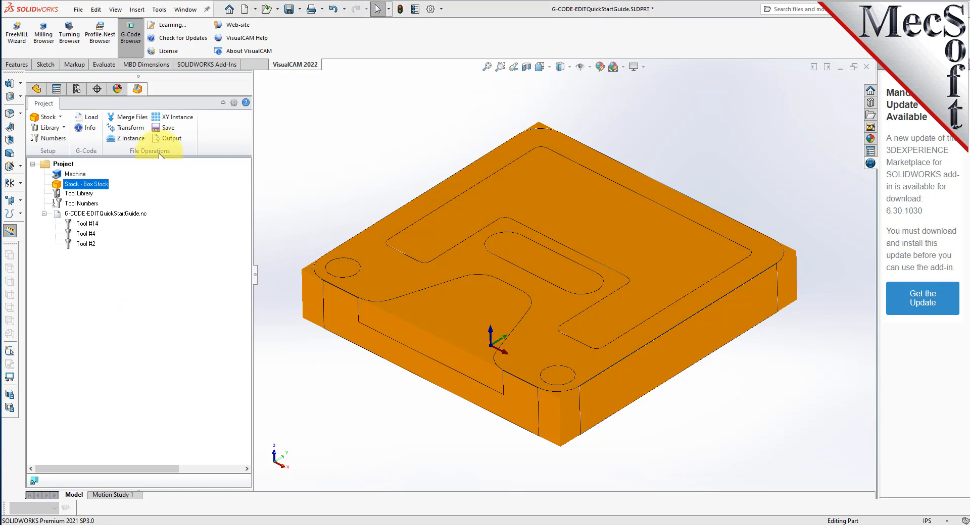
# - Hide the Imported1 part body and return to the G-code project
pyautogui.click(39, 88)
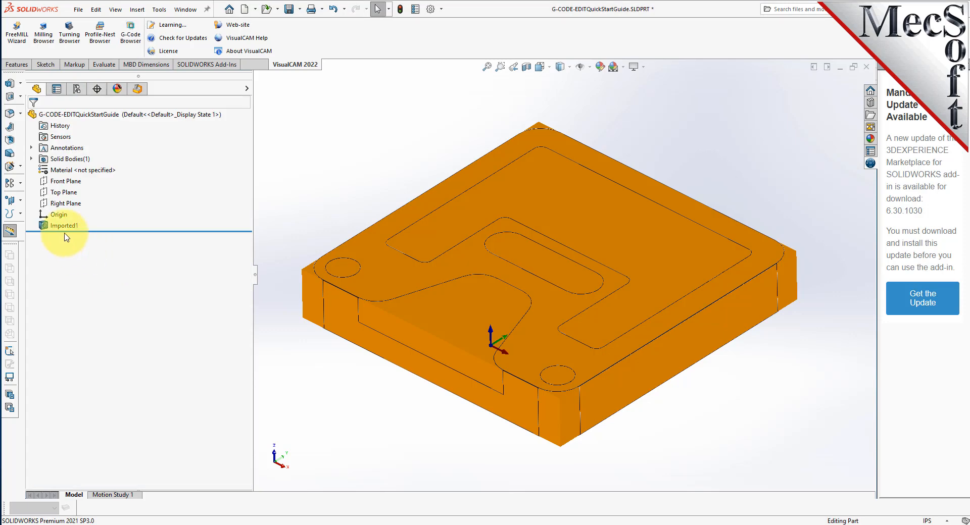
pyautogui.rightClick(69, 228)
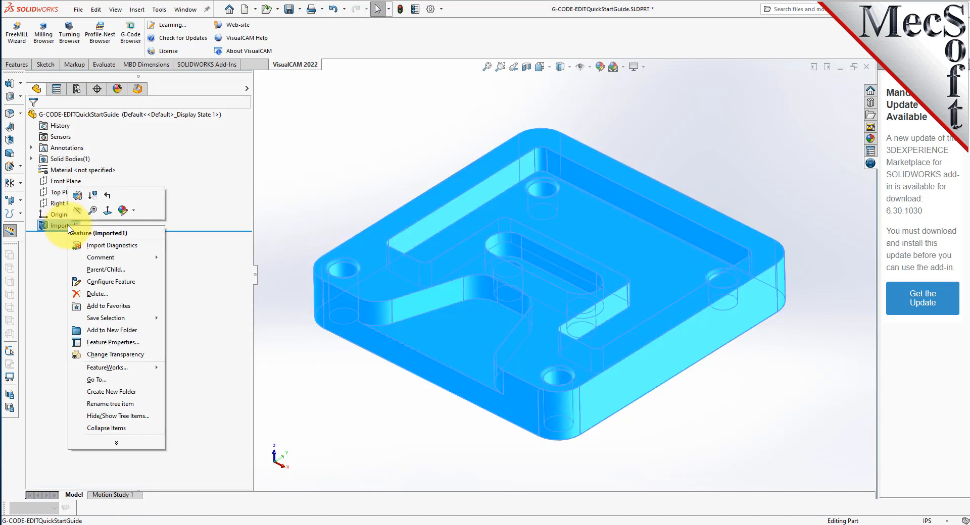
pyautogui.press('Escape')
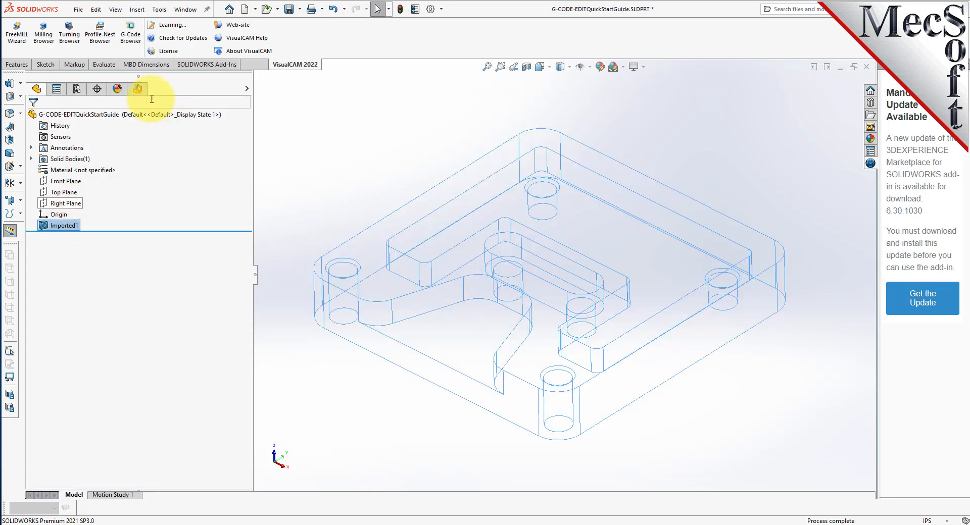
pyautogui.click(138, 89)
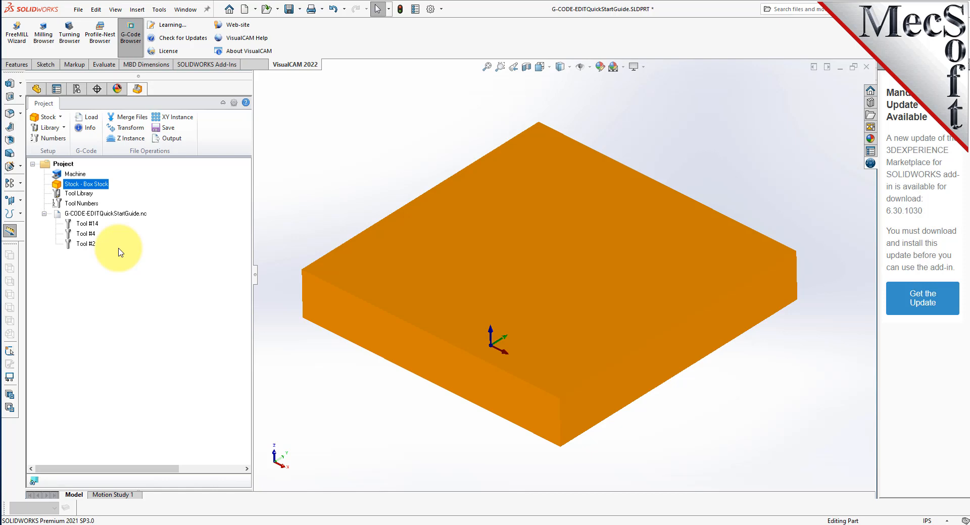
# - Increase the box stock height to 1.15 and accept the change
pyautogui.click(60, 118)
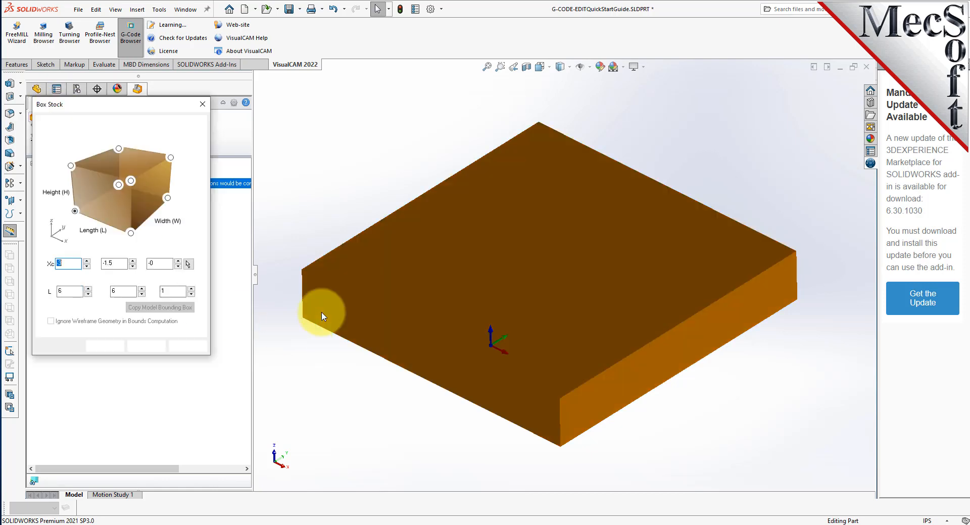
pyautogui.click(176, 293)
pyautogui.write('.15')
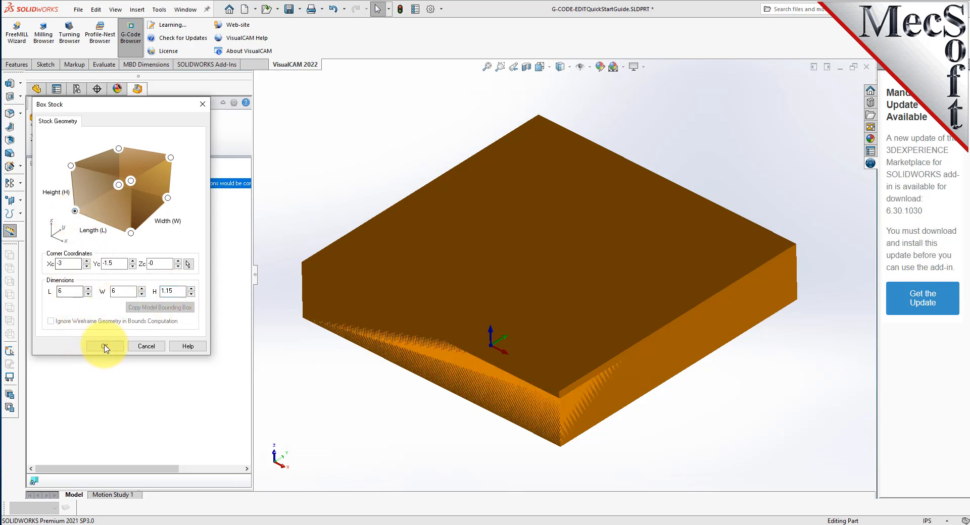
pyautogui.click(105, 347)
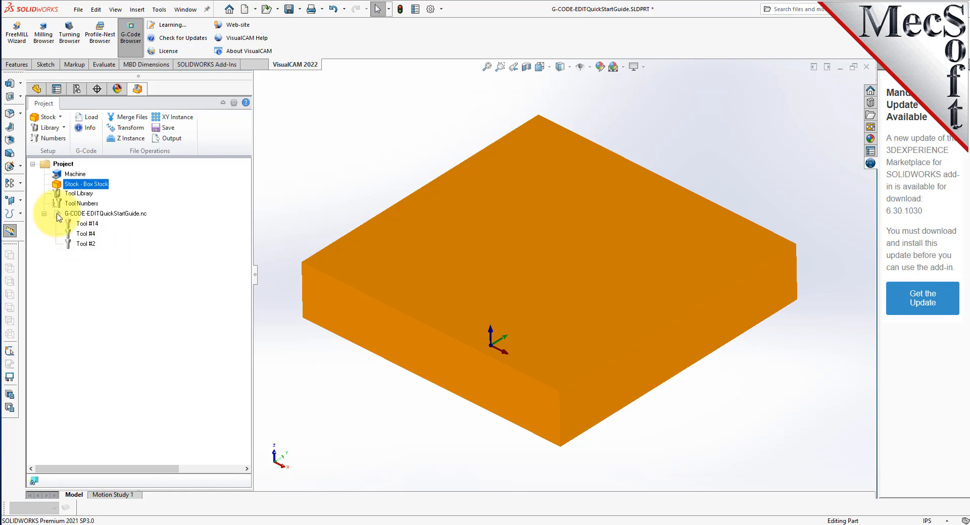
# - Play the G-CODE-EDITQuickStartGuide.nc simulation on the box stock, pause it and step to code line 322
pyautogui.click(116, 216)
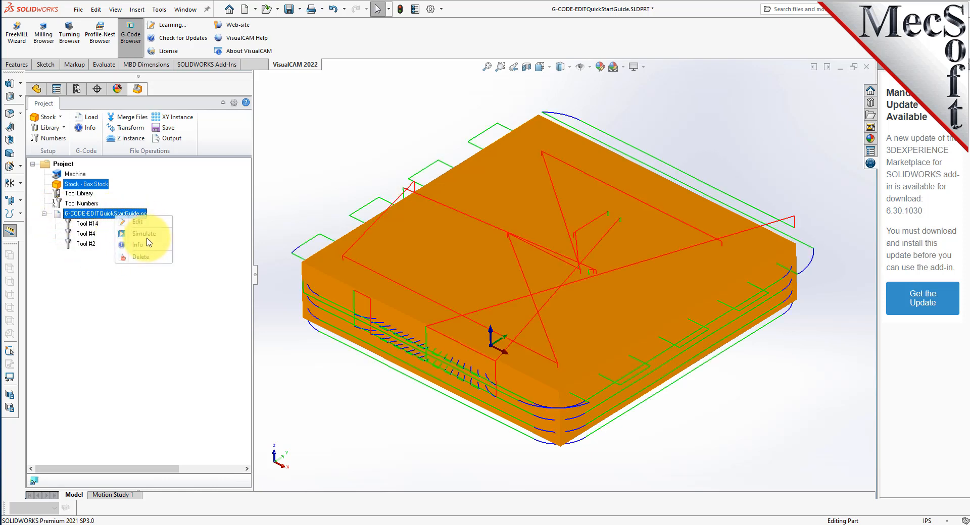
pyautogui.click(144, 234)
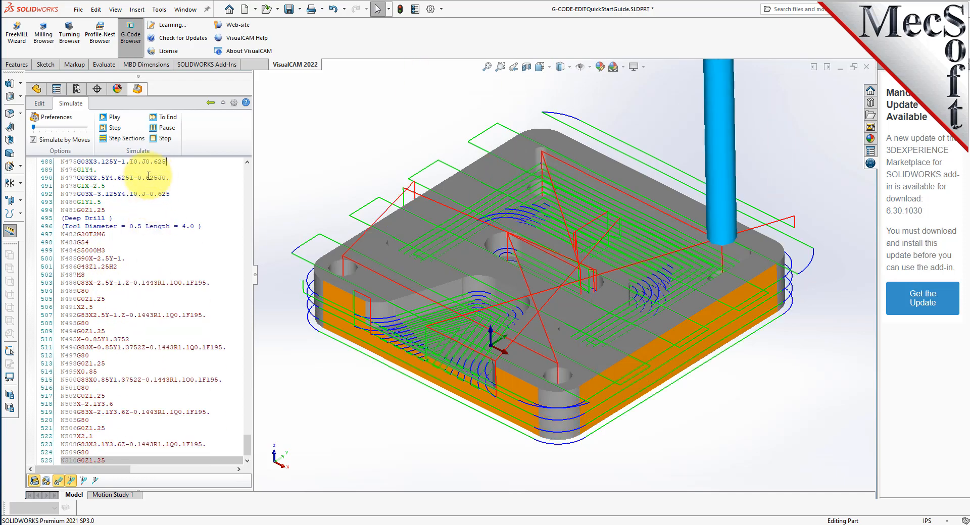
pyautogui.click(114, 119)
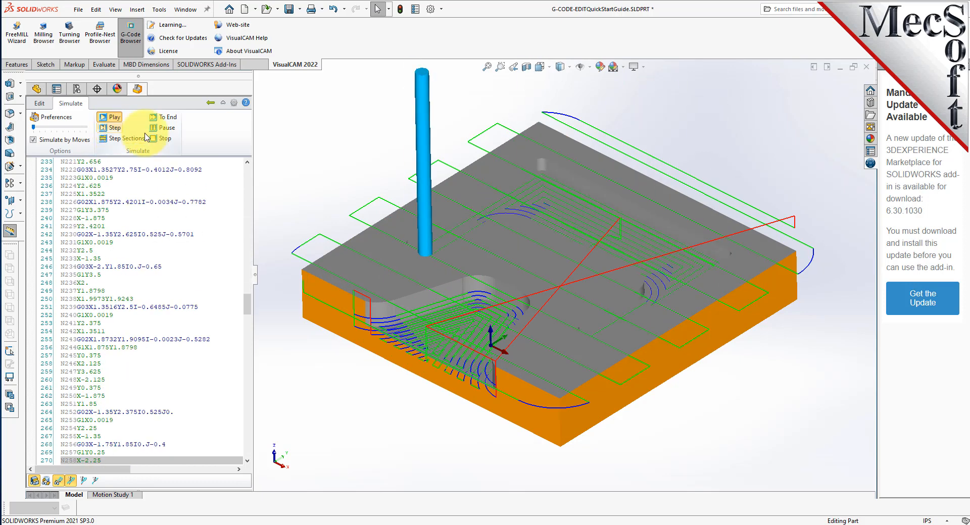
pyautogui.click(167, 130)
pyautogui.click(115, 128)
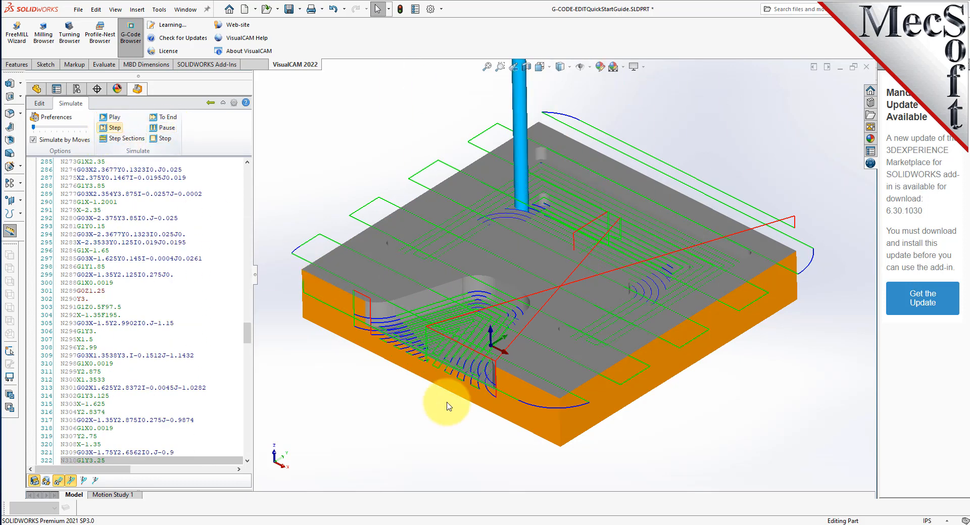
# - Place the tool at code line 322 in the G-code listing
pyautogui.moveTo(444, 405); pyautogui.dragTo(444, 427, button='middle')
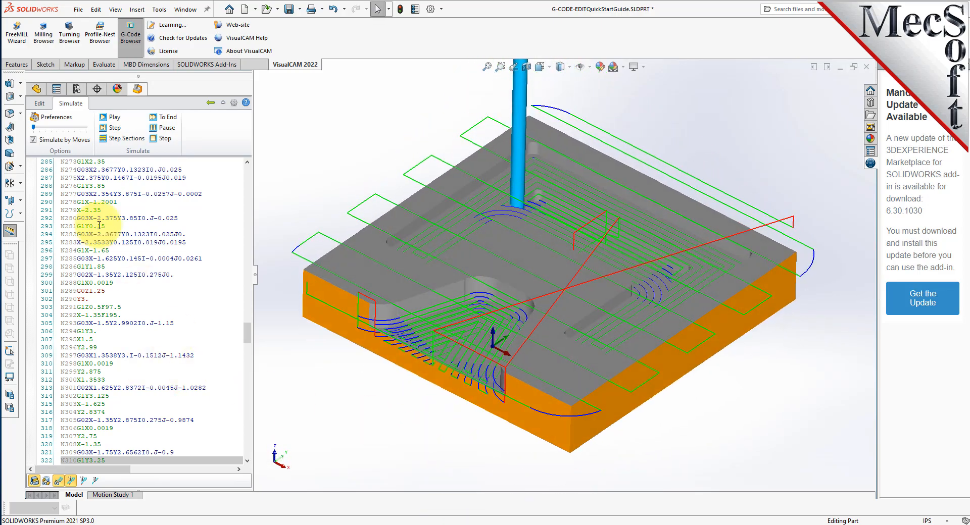
pyautogui.scroll(-9, 108, 336)
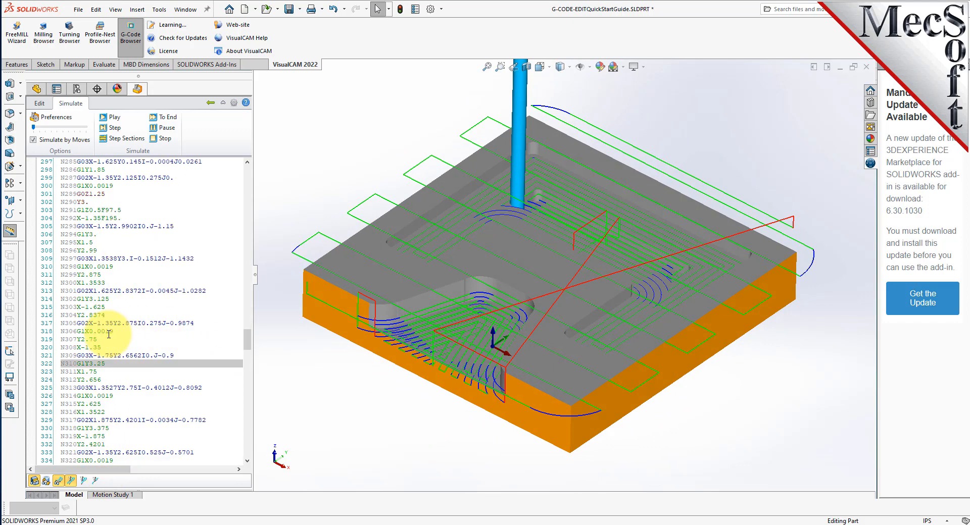
pyautogui.click(113, 234)
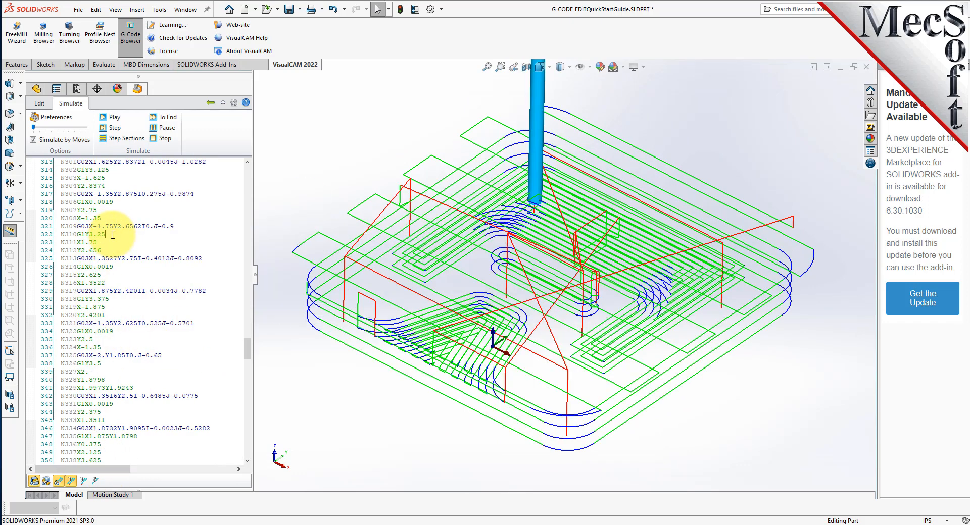
# - Play the material removal simulation to the end, replay it to code line 137, and place the tool at that line
pyautogui.click(114, 121)
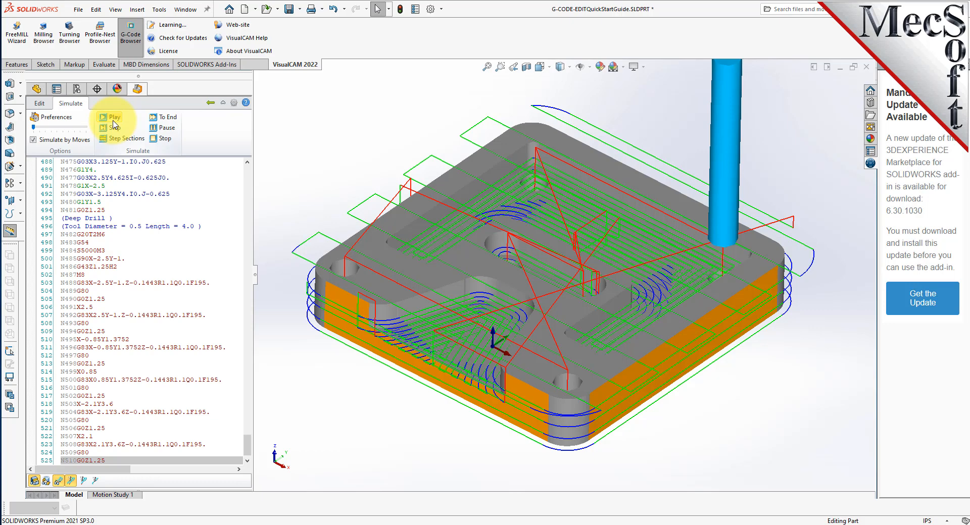
pyautogui.click(113, 118)
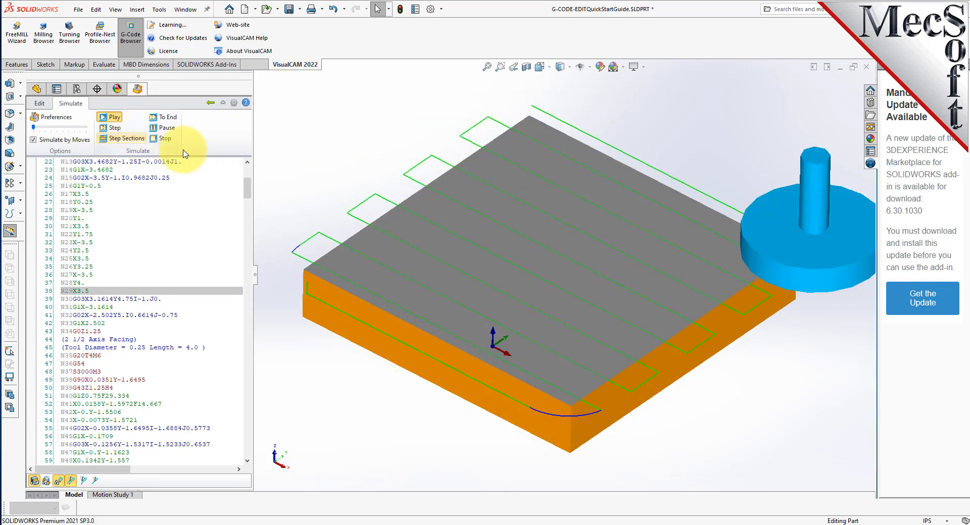
pyautogui.click(164, 127)
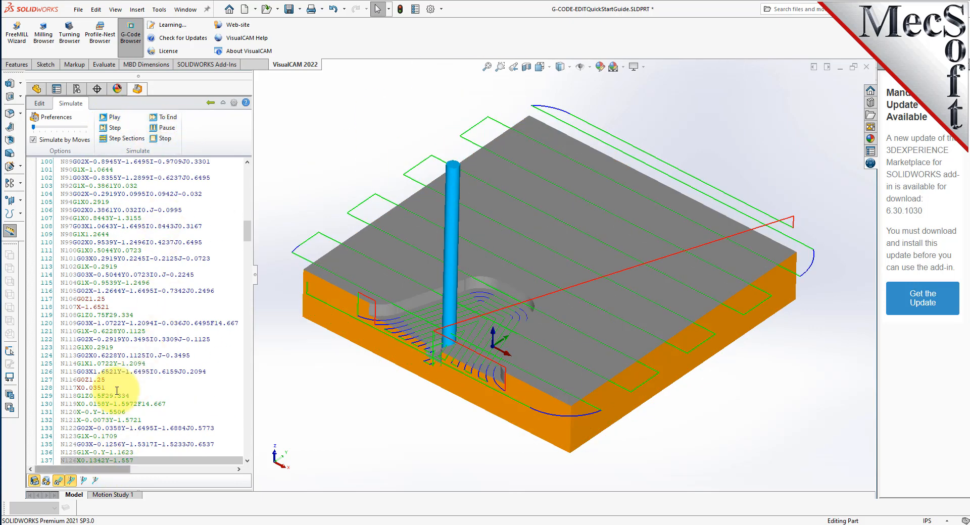
pyautogui.scroll(-12, 116, 423)
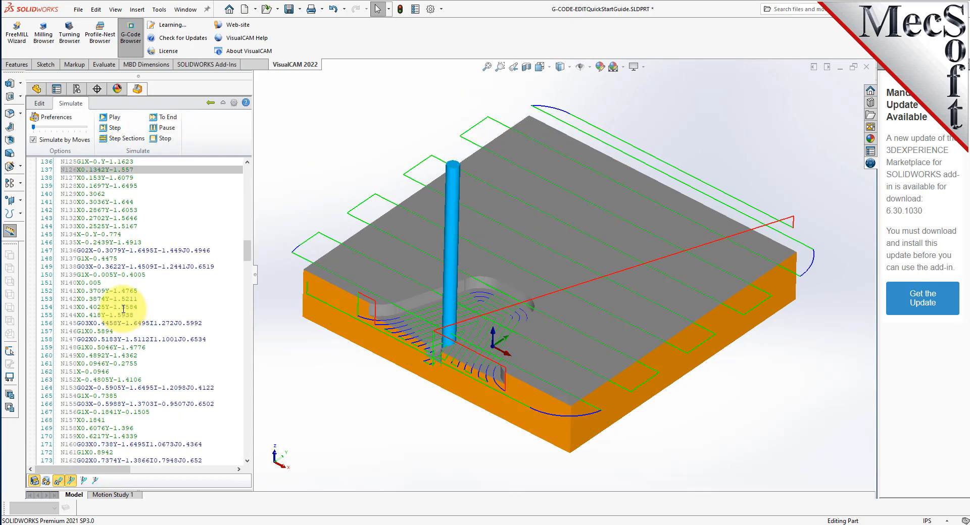
pyautogui.click(135, 169)
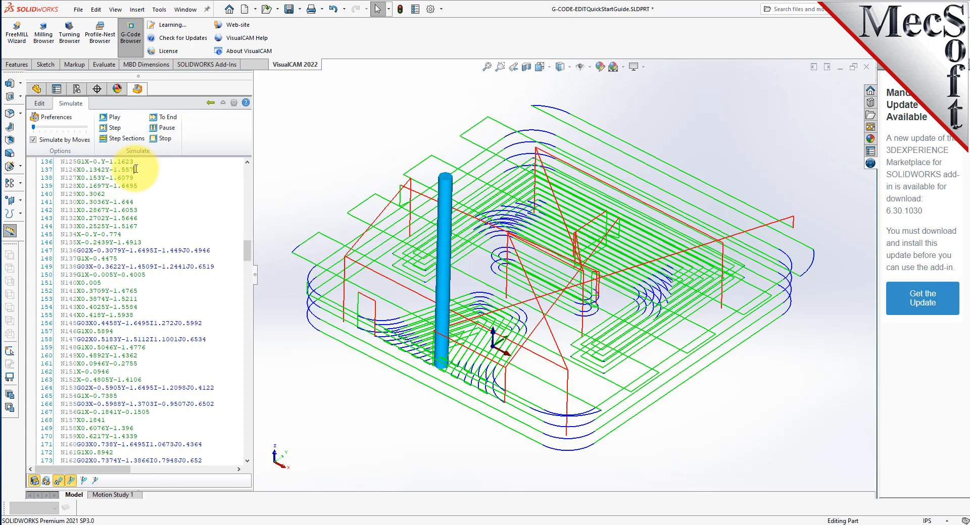
# - Play the simulation again, pause at code line 101 to check the listing, and resume until code line 145
pyautogui.click(113, 118)
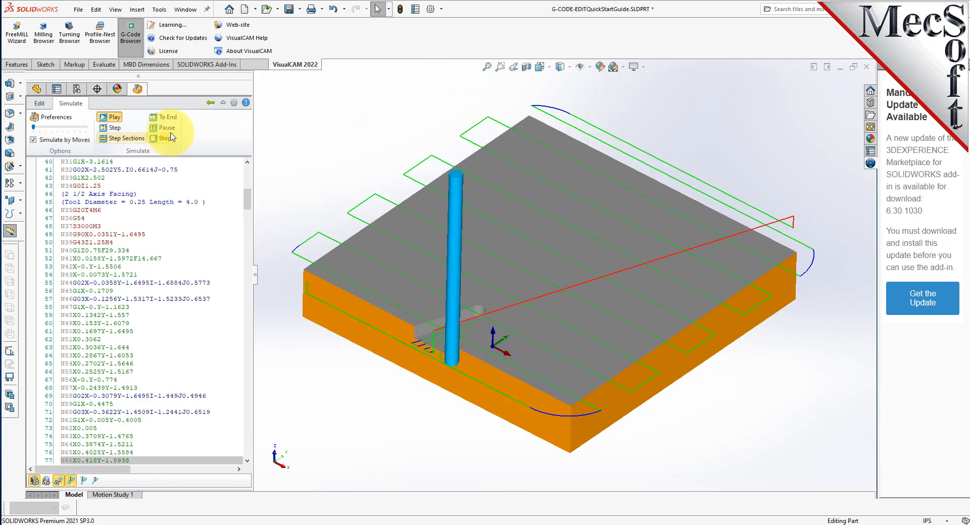
pyautogui.click(173, 129)
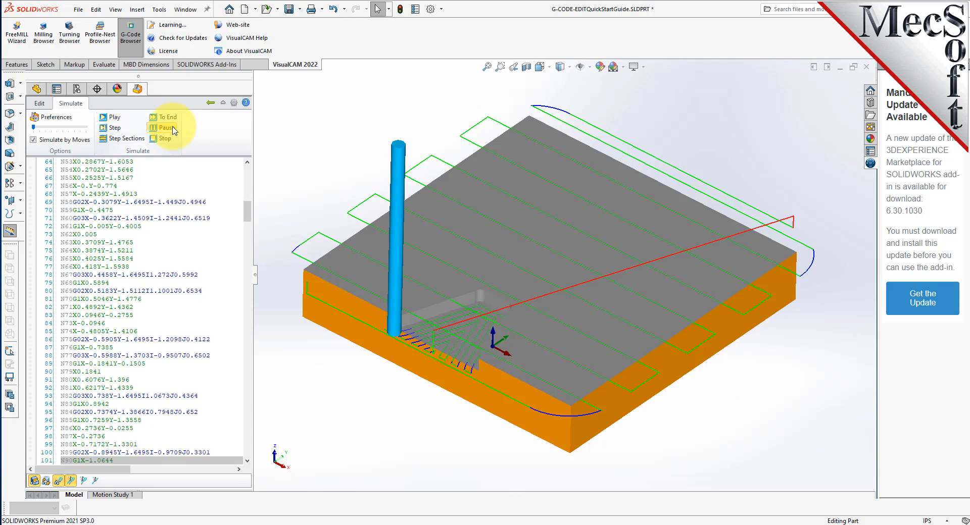
pyautogui.scroll(-7, 245, 223)
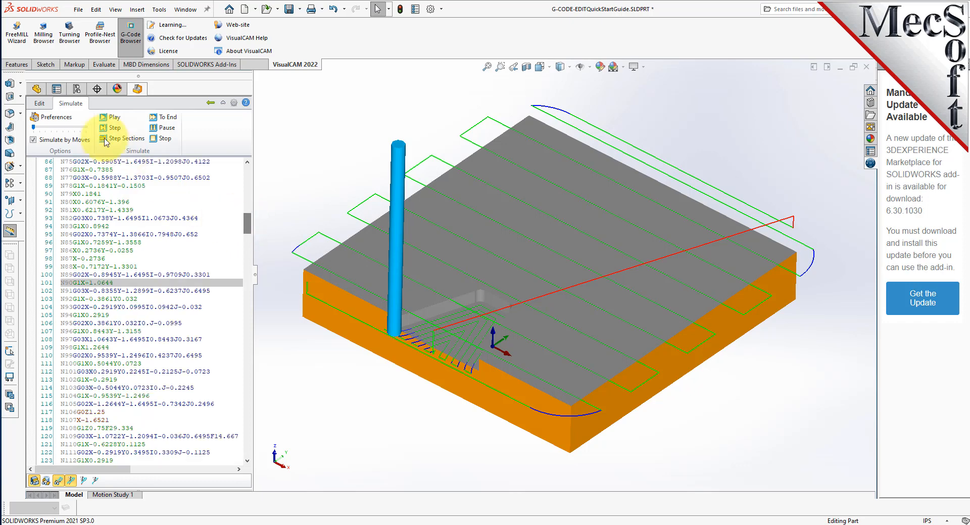
pyautogui.click(115, 119)
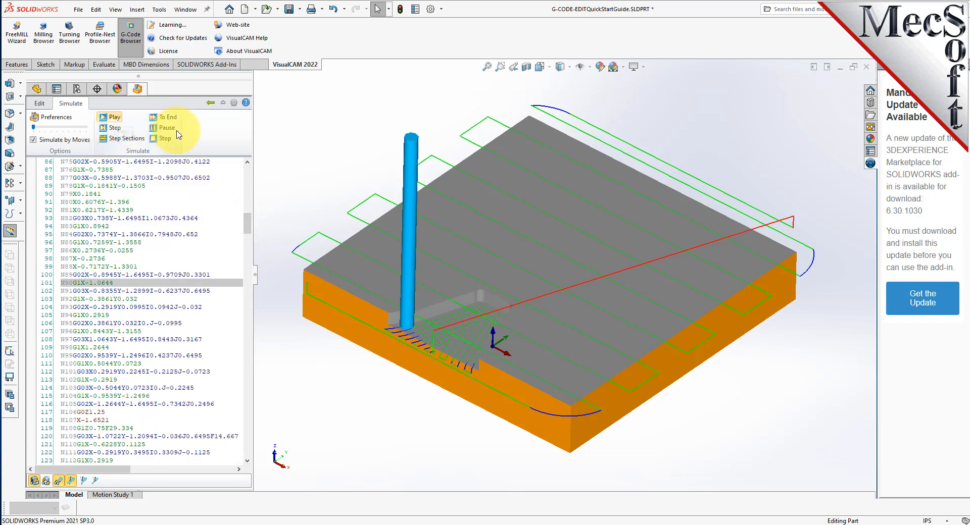
pyautogui.click(168, 129)
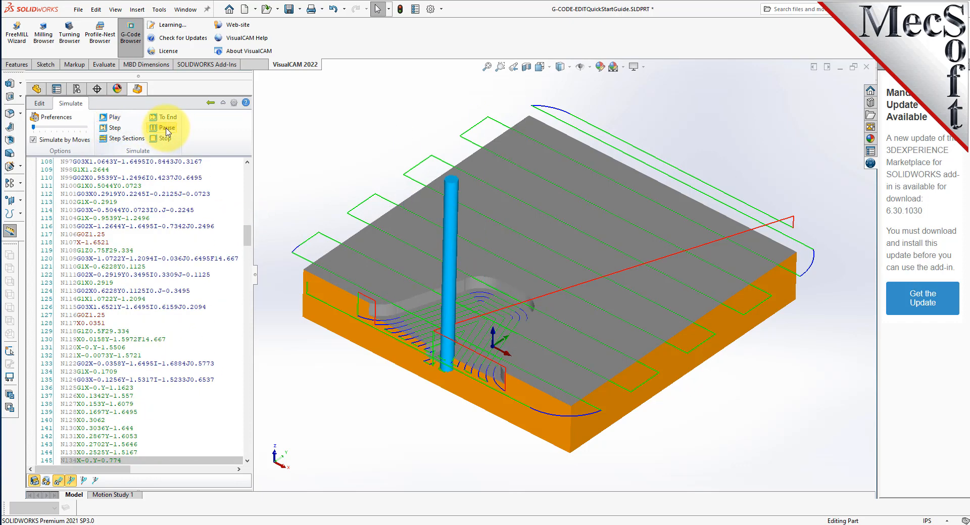
# - Step the simulation move by move from code line 145 to line 179 and play the remaining code to the end
pyautogui.click(115, 128)
pyautogui.click(115, 128)
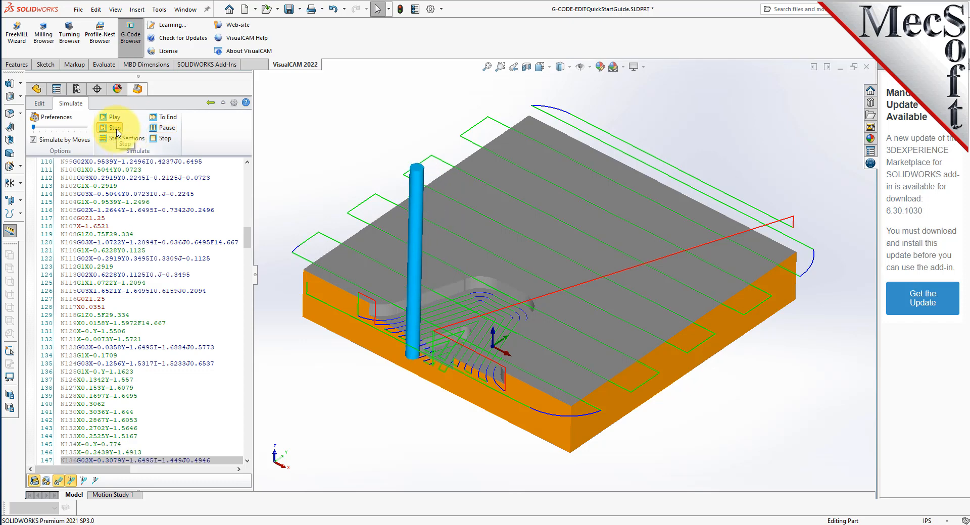
pyautogui.click(119, 133)
pyautogui.click(118, 133)
pyautogui.click(118, 133)
pyautogui.click(118, 133)
pyautogui.click(118, 133)
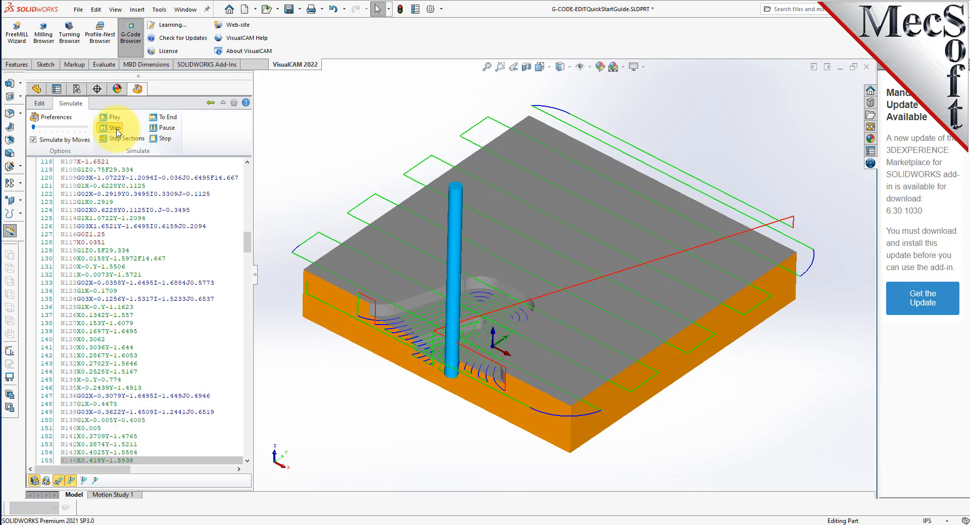
pyautogui.click(117, 132)
pyautogui.click(117, 132)
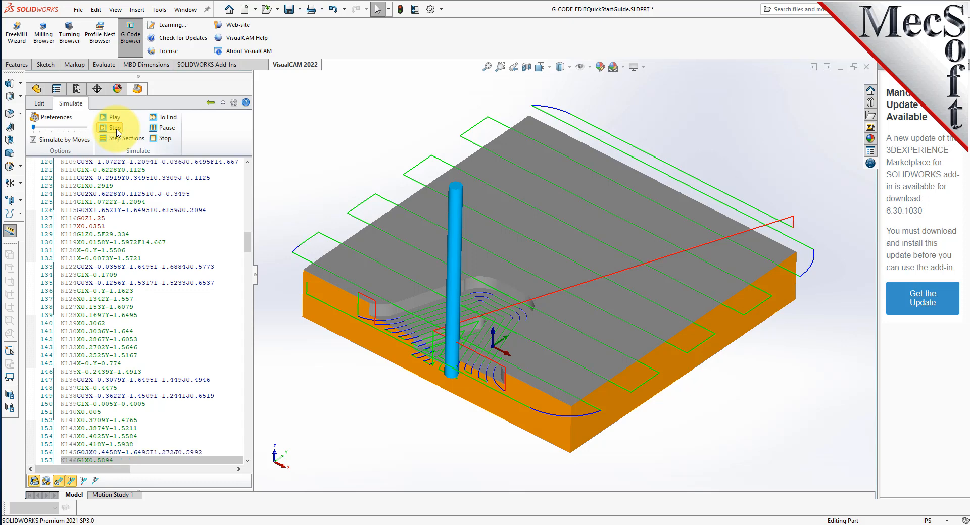
pyautogui.click(117, 132)
pyautogui.click(117, 133)
pyautogui.click(117, 133)
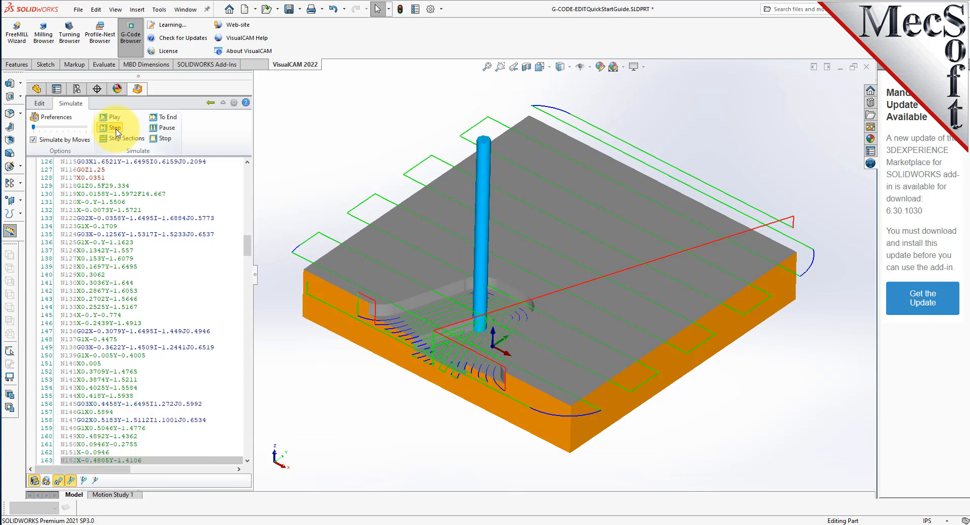
pyautogui.click(117, 132)
pyautogui.click(118, 133)
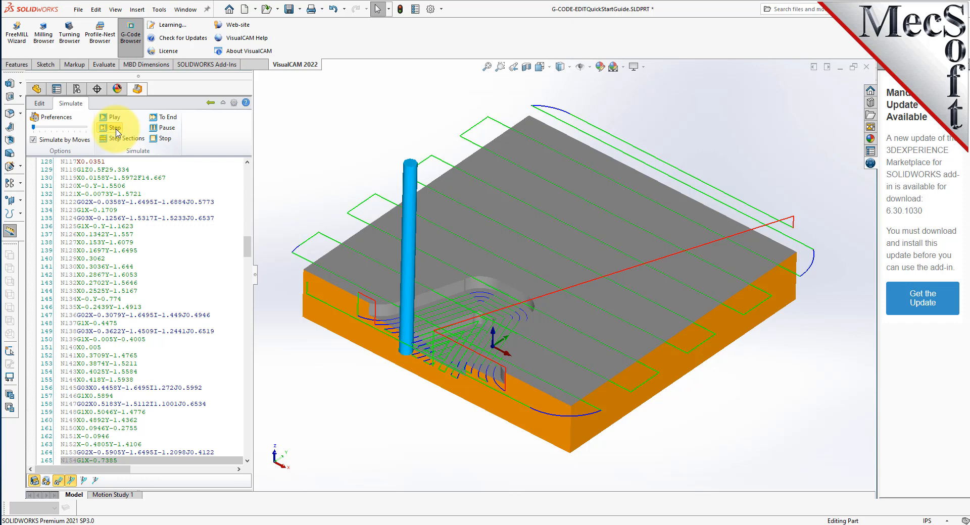
pyautogui.click(117, 132)
pyautogui.click(117, 132)
pyautogui.click(117, 132)
pyautogui.click(118, 132)
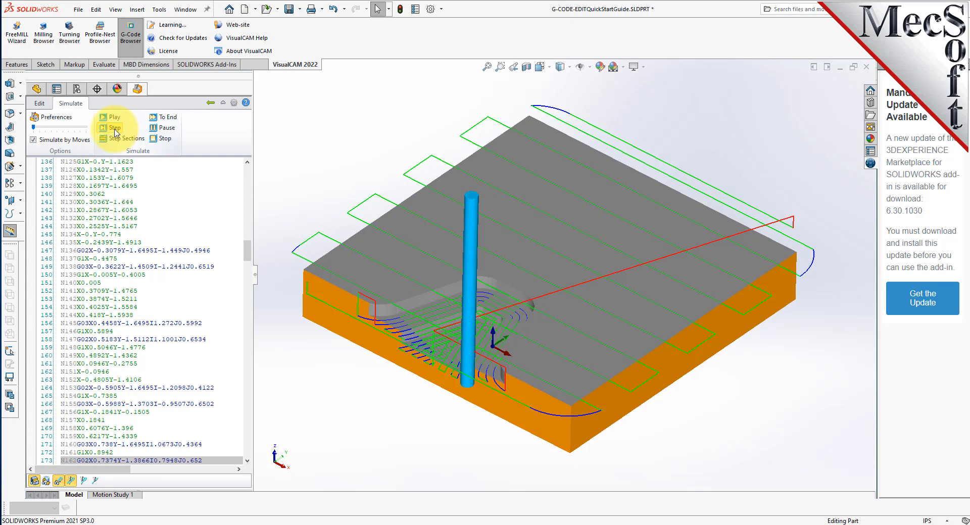
pyautogui.click(115, 130)
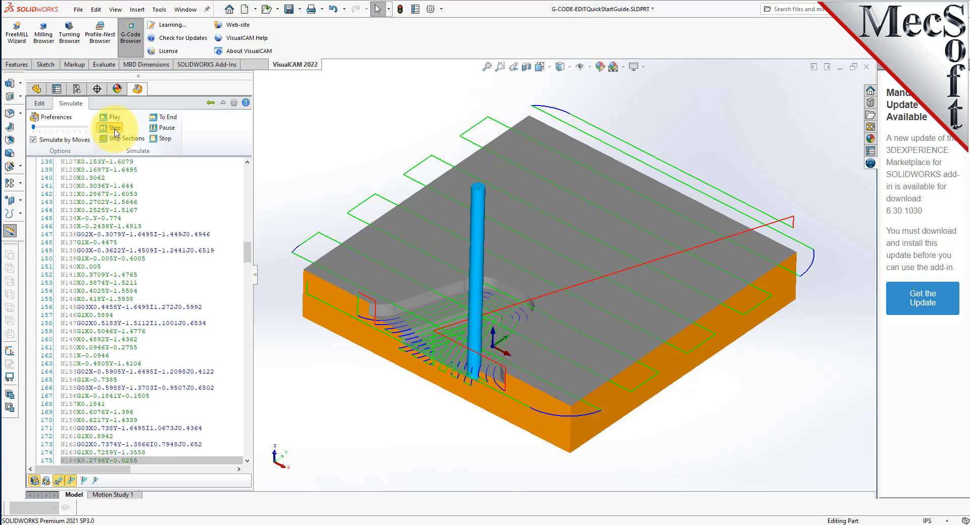
pyautogui.click(115, 130)
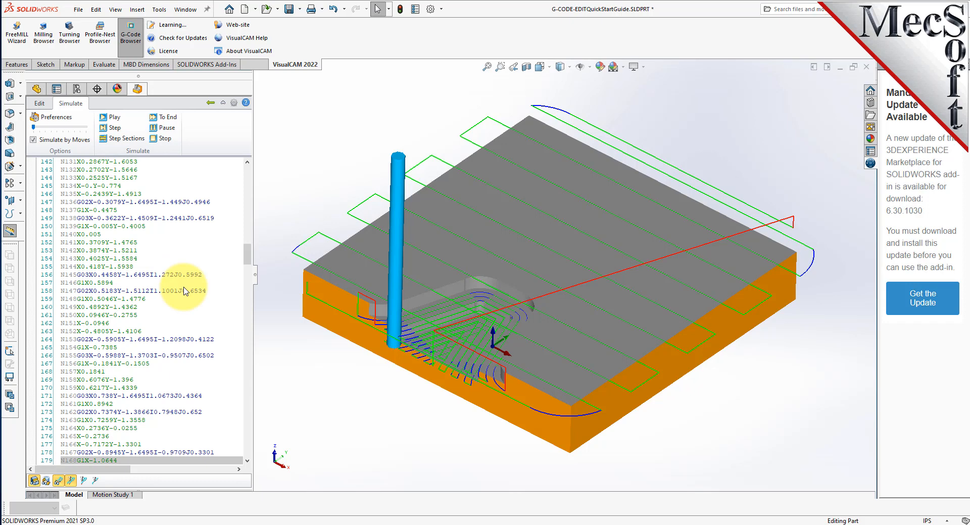
pyautogui.click(115, 118)
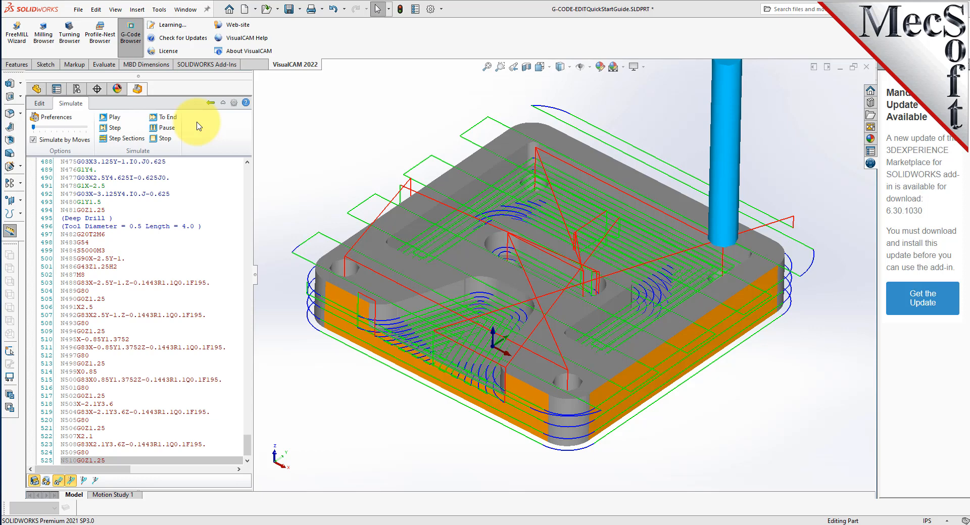
# - View the file information for G-CODE-EDITQuickStartGuide.nc from the G-code editor, move the window clear of the listing and close it
pyautogui.click(39, 103)
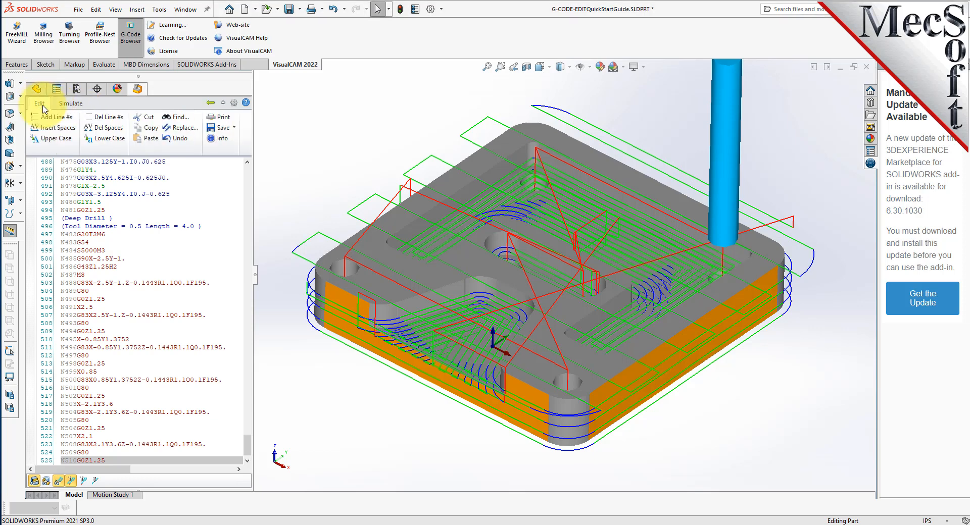
pyautogui.click(224, 140)
pyautogui.click(103, 157)
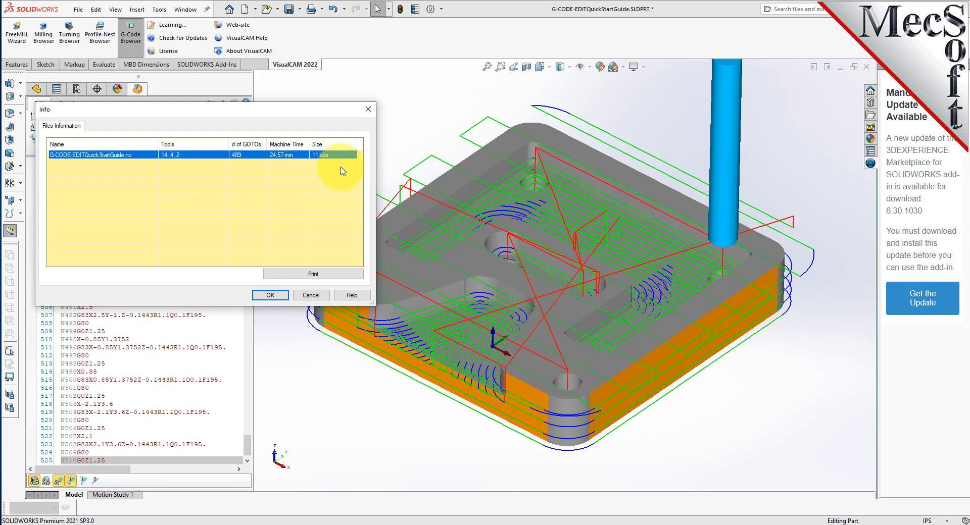
pyautogui.moveTo(219, 116); pyautogui.dragTo(366, 166)
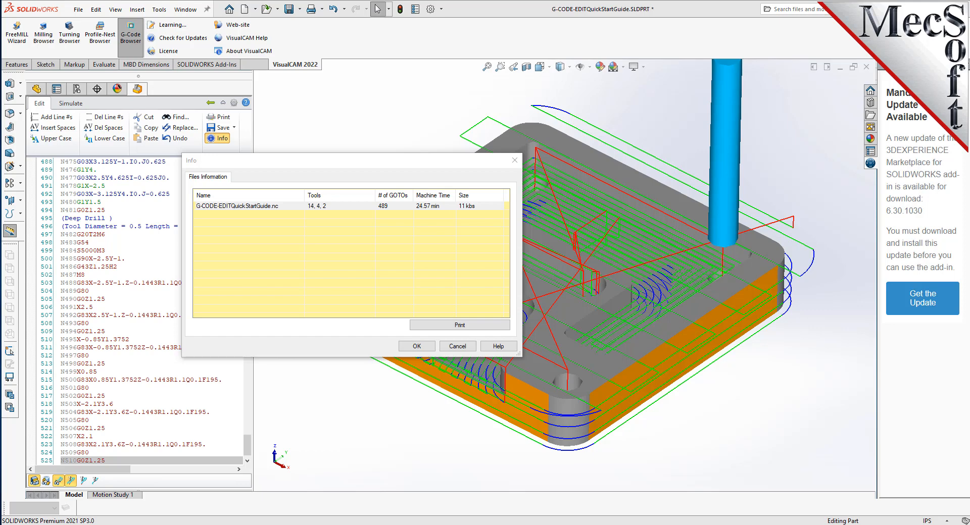
pyautogui.click(215, 207)
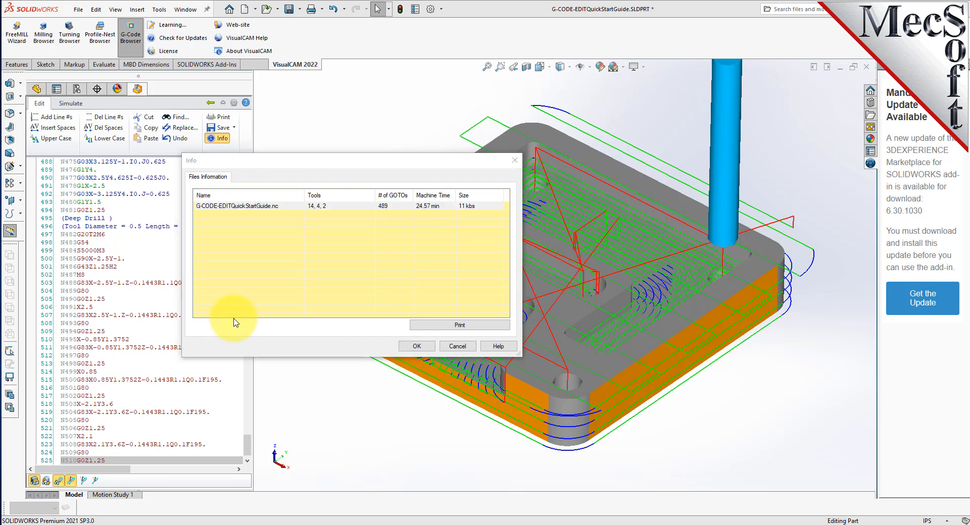
pyautogui.click(214, 208)
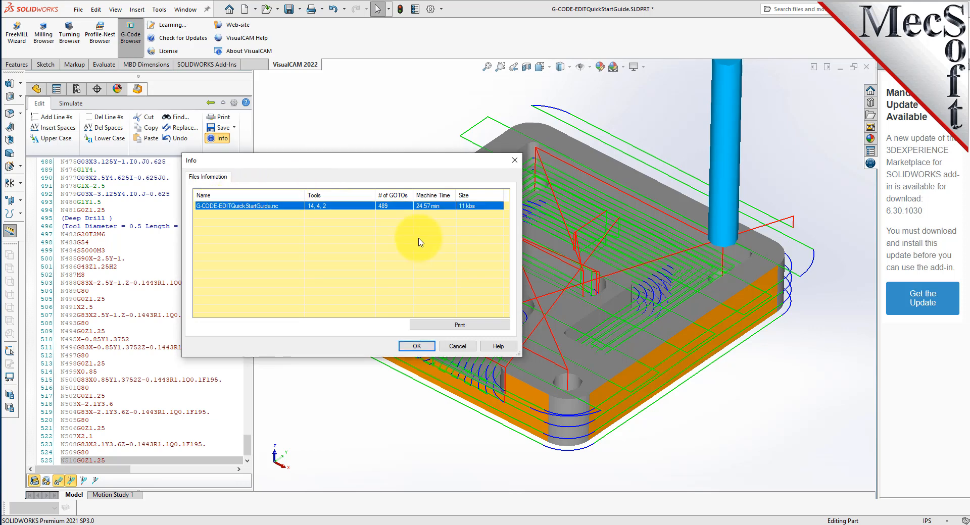
pyautogui.click(416, 346)
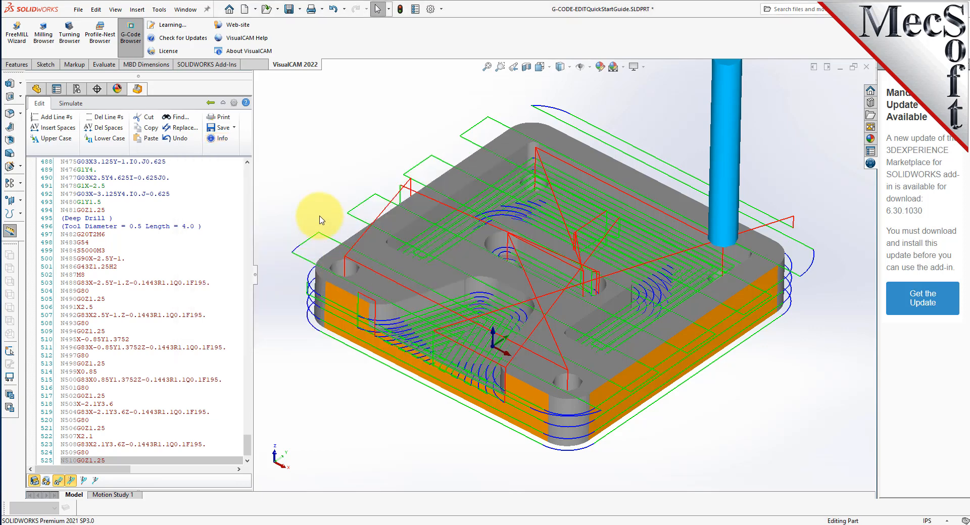
# - Return to the G-code project and view the information of the G-CODE-EDITQuickStartGuide.nc entry, closing it when done
pyautogui.click(210, 103)
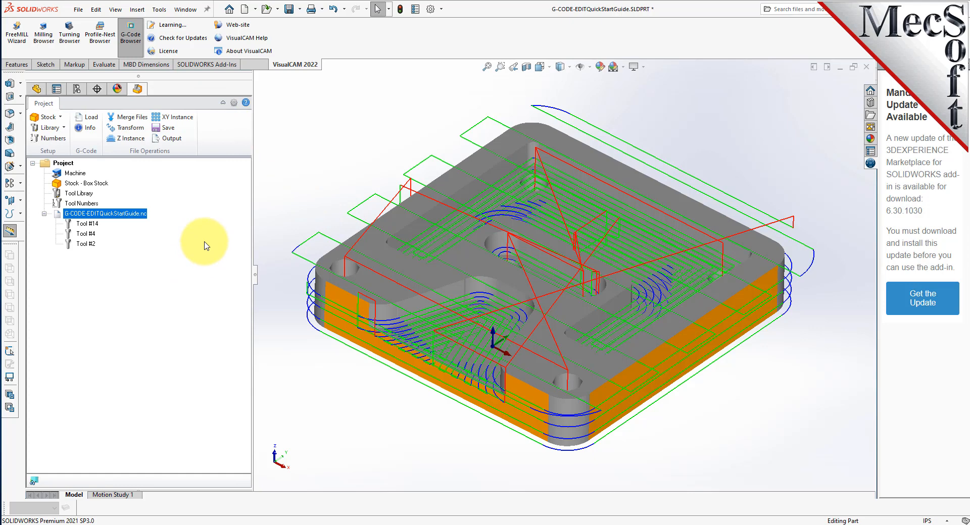
pyautogui.rightClick(140, 215)
pyautogui.click(169, 248)
pyautogui.moveTo(193, 108); pyautogui.dragTo(361, 145)
pyautogui.click(439, 327)
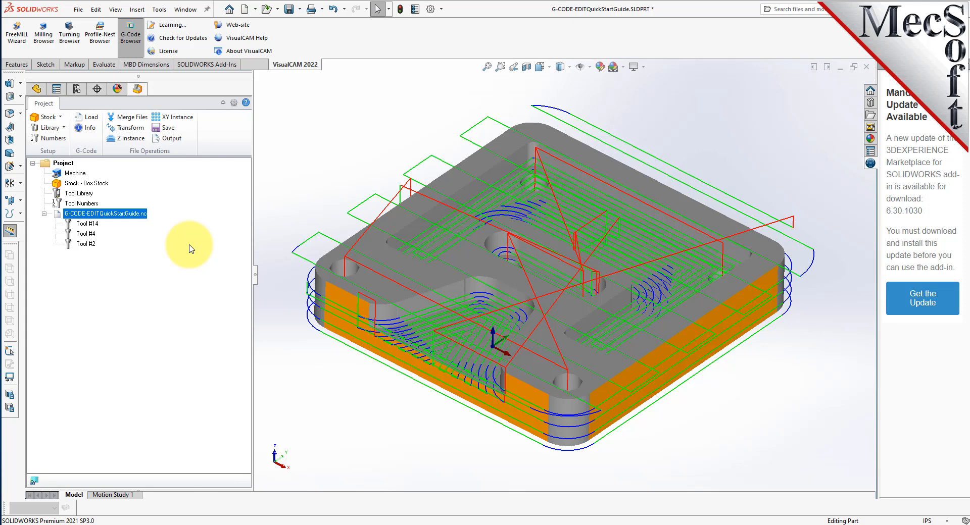
# - Open G-CODE-EDITQuickStartGuide.nc for editing and try the tool navigation command in the code listing
pyautogui.rightClick(133, 216)
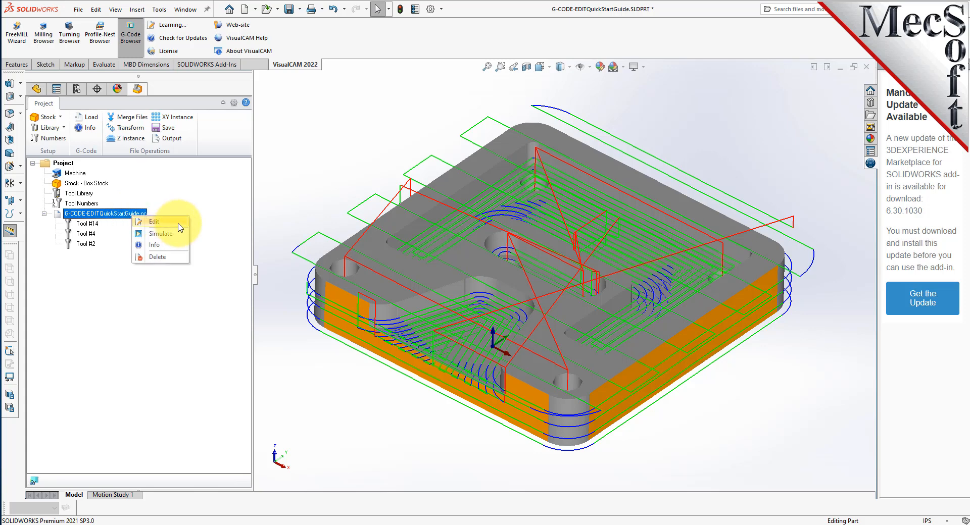
pyautogui.click(160, 221)
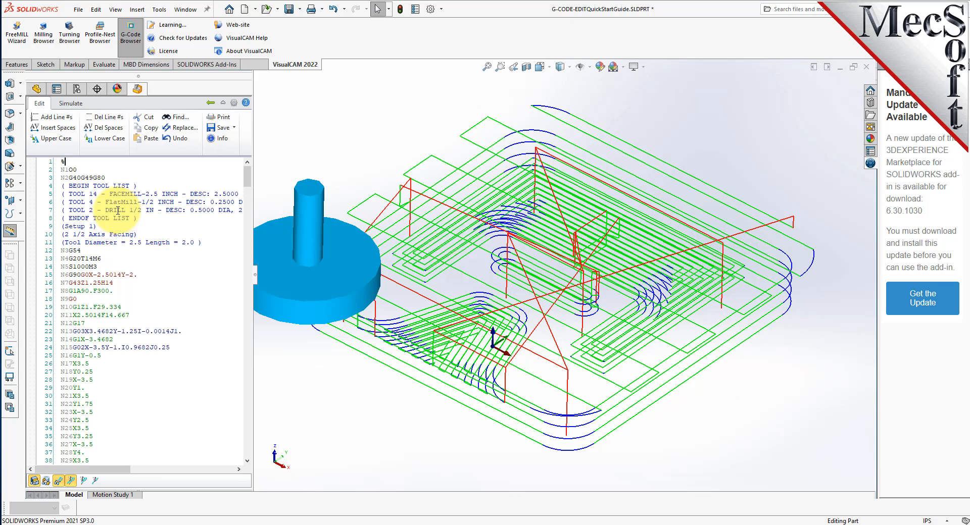
pyautogui.rightClick(117, 212)
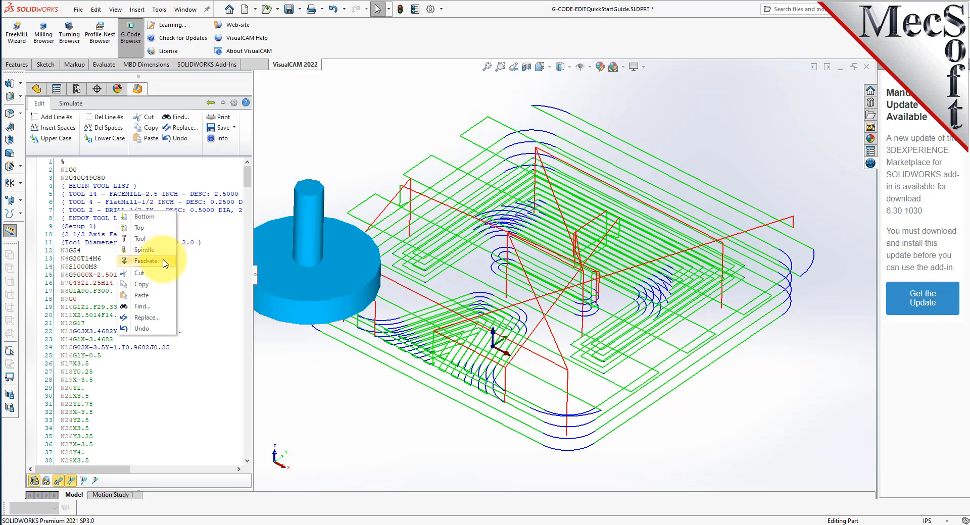
pyautogui.click(149, 241)
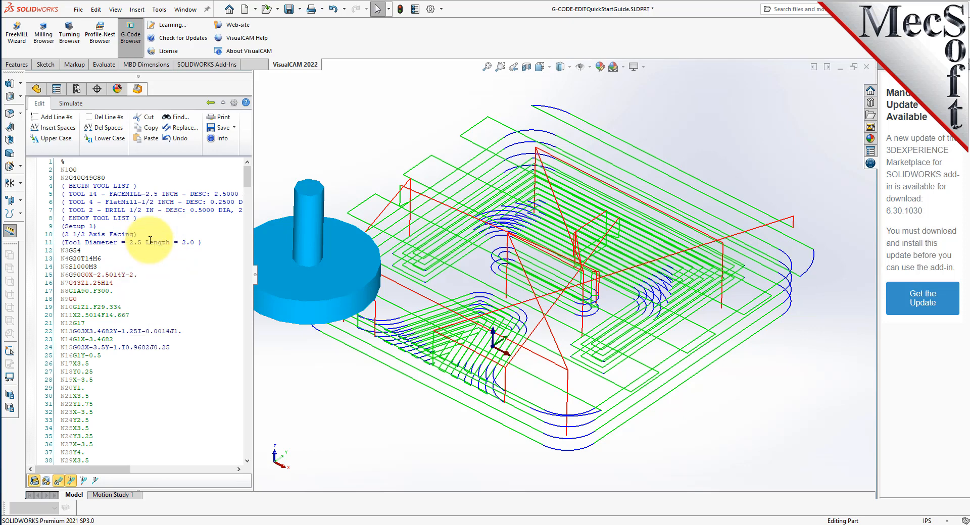
pyautogui.rightClick(150, 241)
pyautogui.click(178, 273)
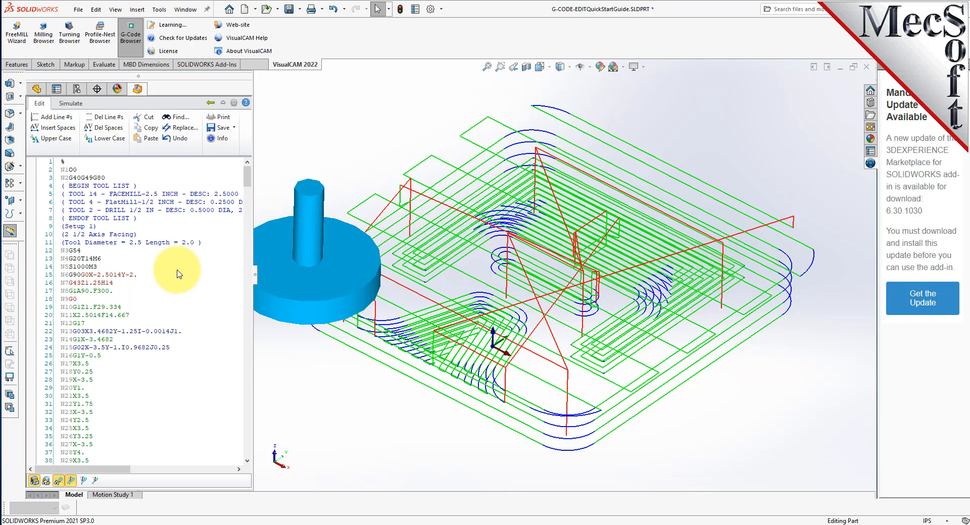
# - Place the cursor on code line 17 and go to the next tool change at code line 46
pyautogui.click(127, 290)
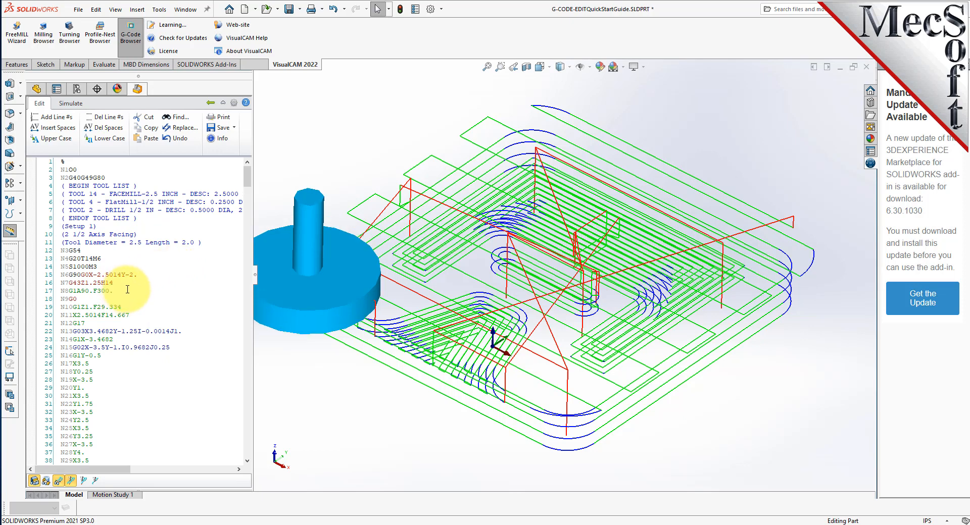
pyautogui.rightClick(127, 289)
pyautogui.click(159, 319)
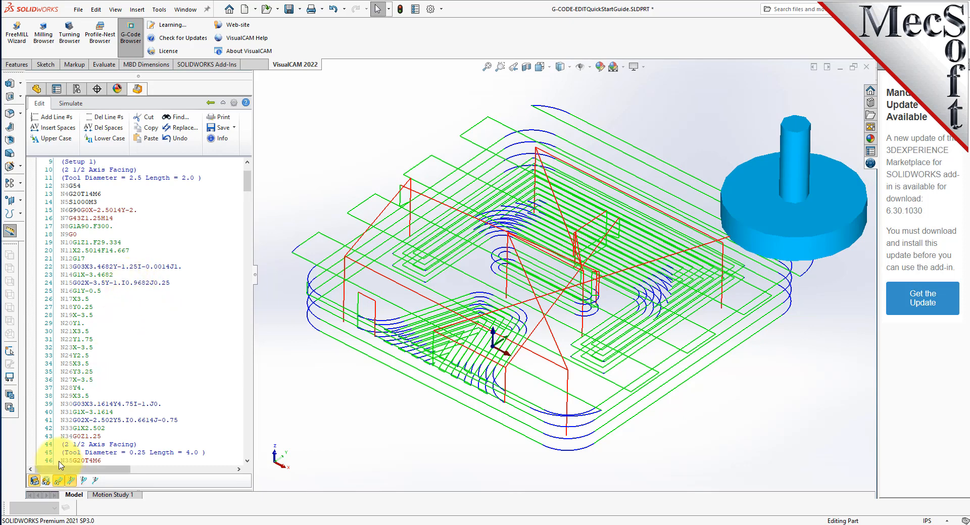
pyautogui.scroll(-8, 101, 352)
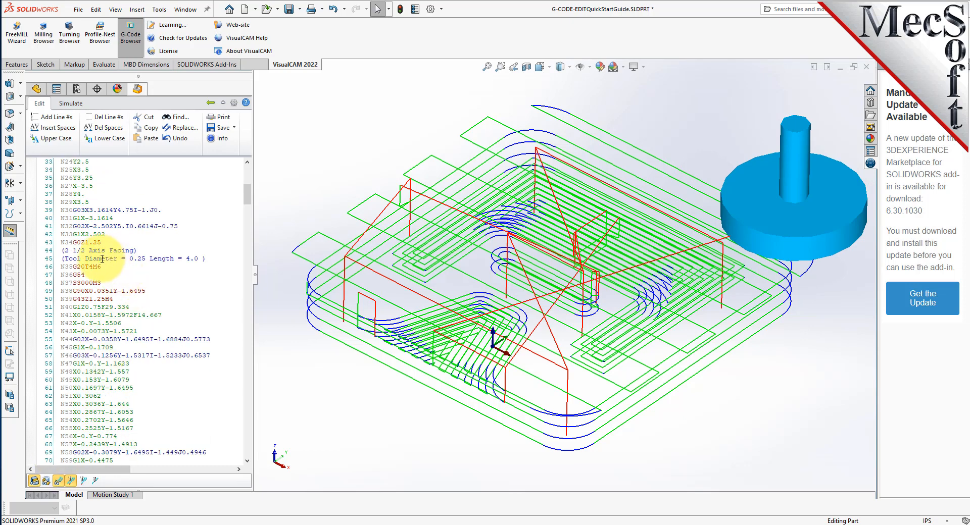
# - Go to the next tool change after code line 46 and review the profiling code above it
pyautogui.rightClick(106, 269)
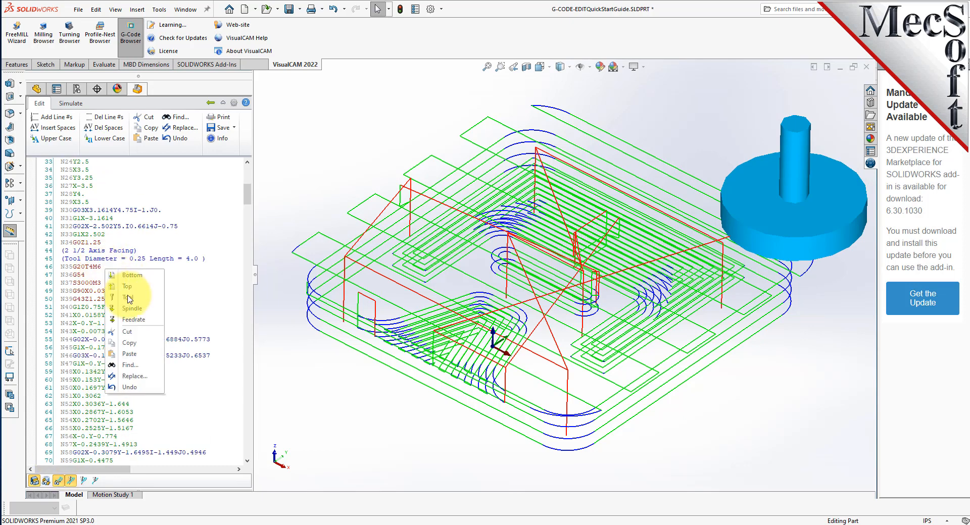
pyautogui.click(126, 298)
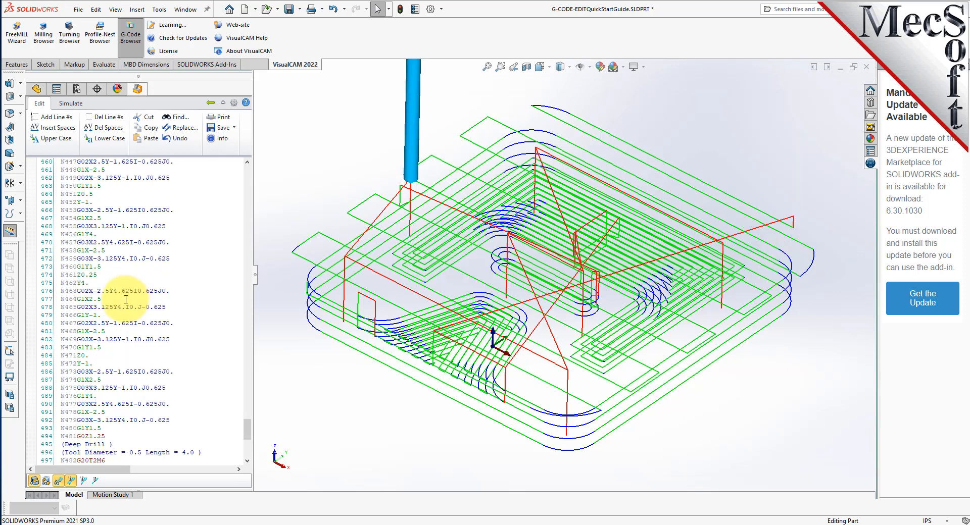
pyautogui.scroll(20, 146, 328)
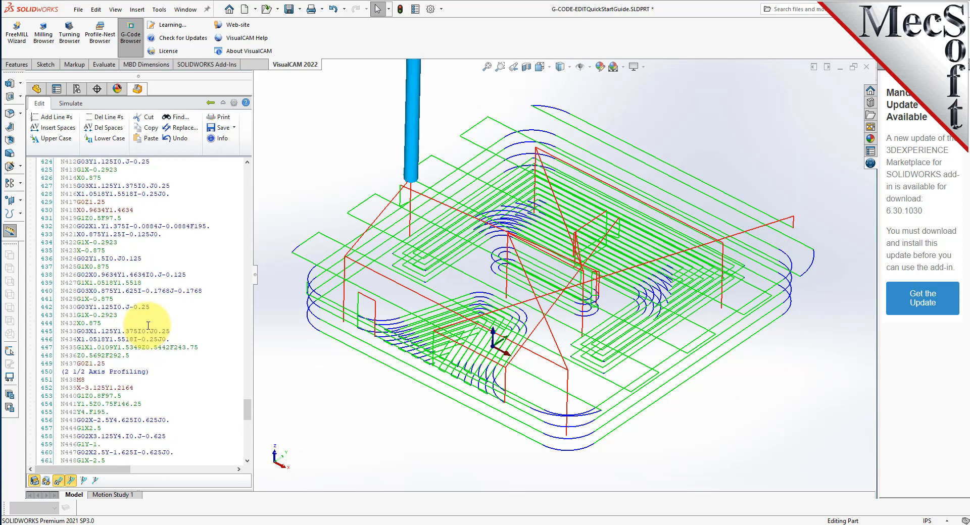
# - Place the cursor in the first facing operation near line 22 and go to the bottom of the program
pyautogui.moveTo(248, 400); pyautogui.dragTo(226, 188)
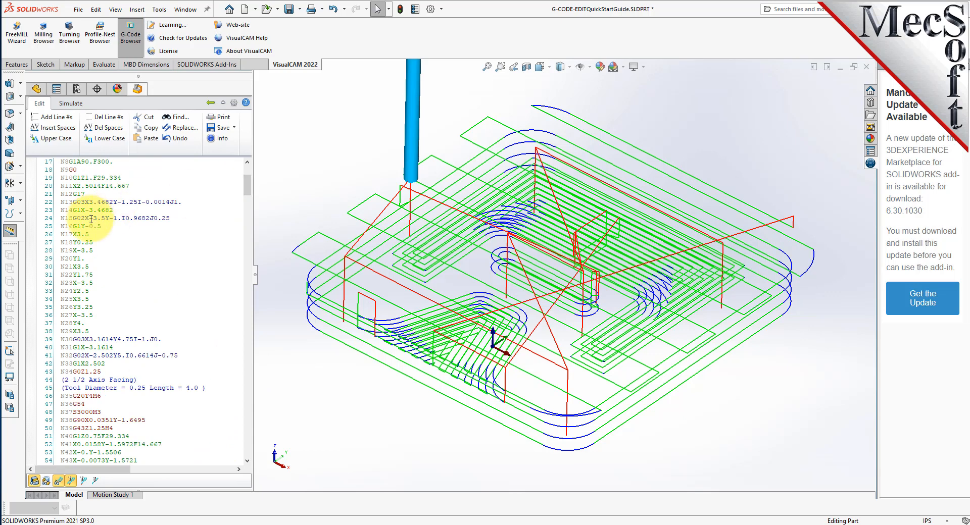
pyautogui.click(110, 206)
pyautogui.rightClick(110, 206)
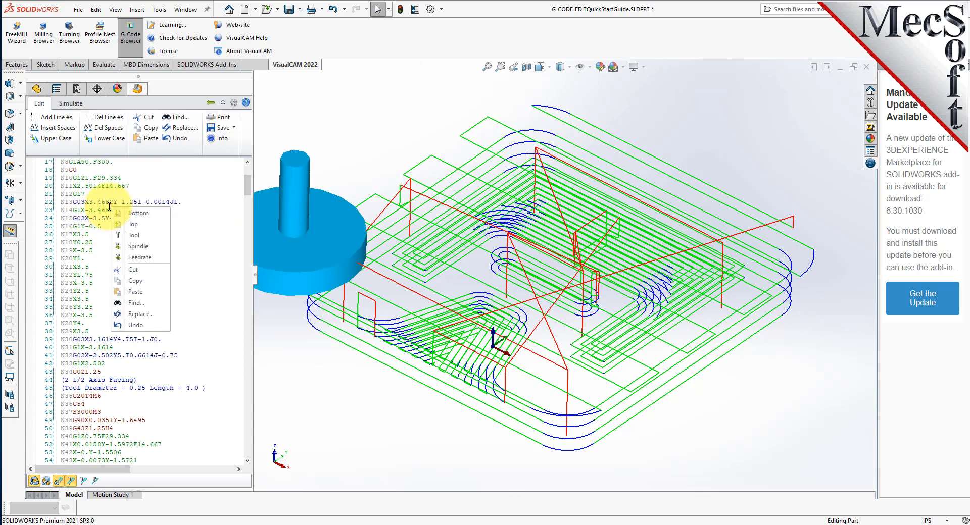
pyautogui.click(158, 218)
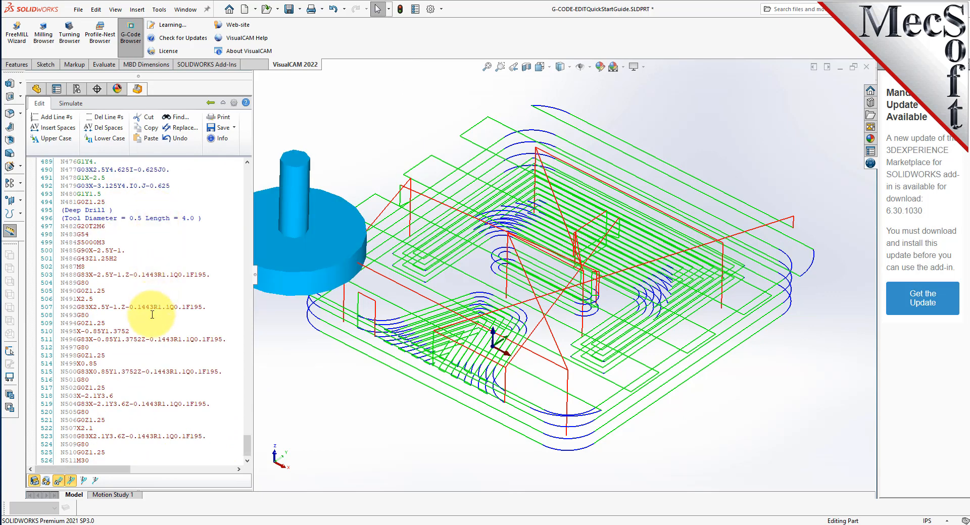
# - Change the final retract move on code line 525 (N510) to Z5.0, checking its height in a side view of the toolpath
pyautogui.scroll(-2, 144, 323)
pyautogui.click(114, 424)
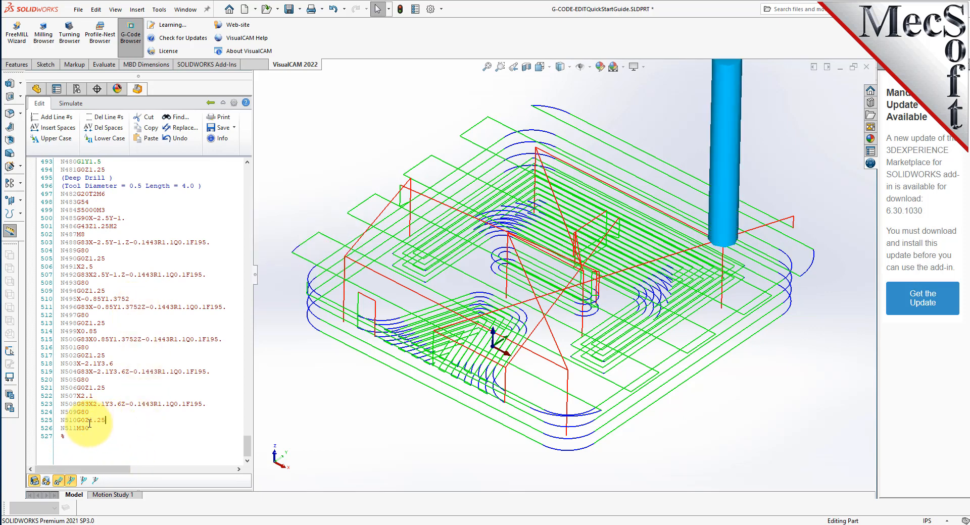
pyautogui.doubleClick(101, 420)
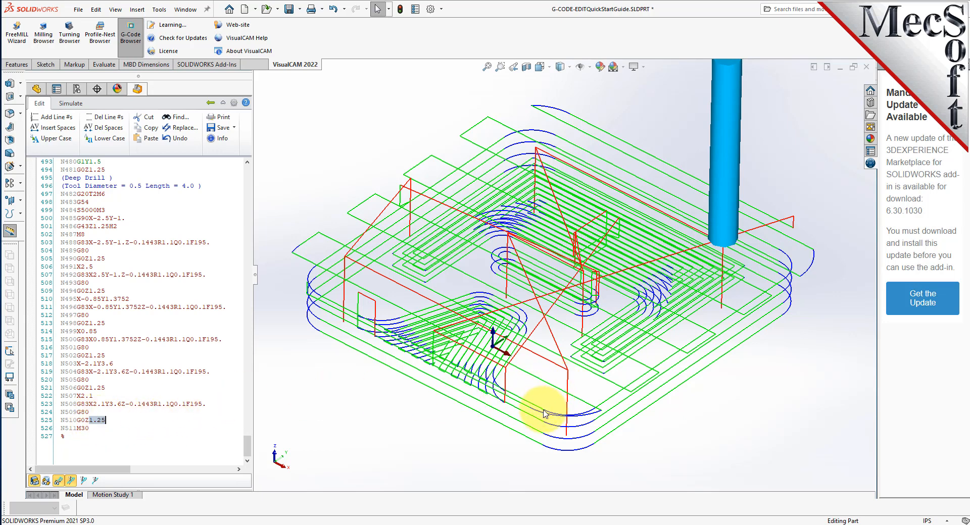
pyautogui.moveTo(539, 354); pyautogui.dragTo(536, 328, button='middle')
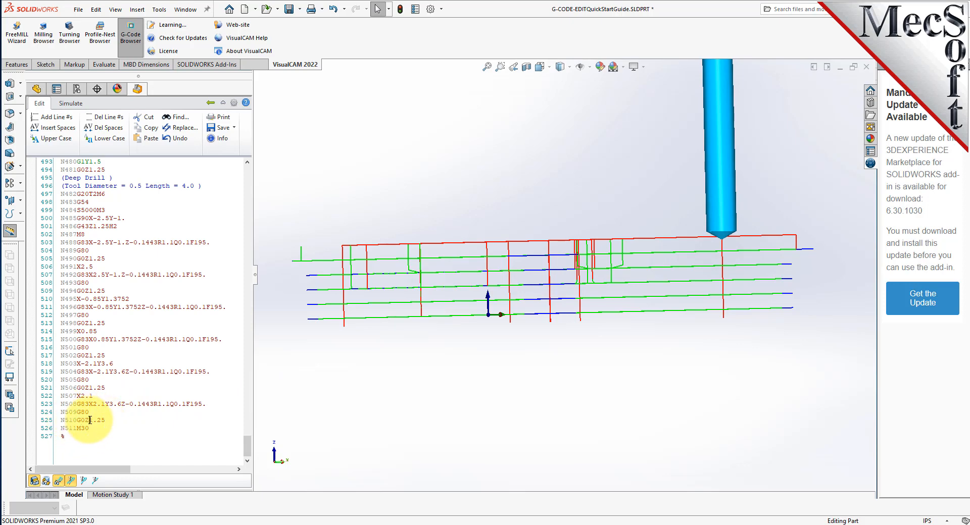
pyautogui.moveTo(89, 421); pyautogui.dragTo(107, 421)
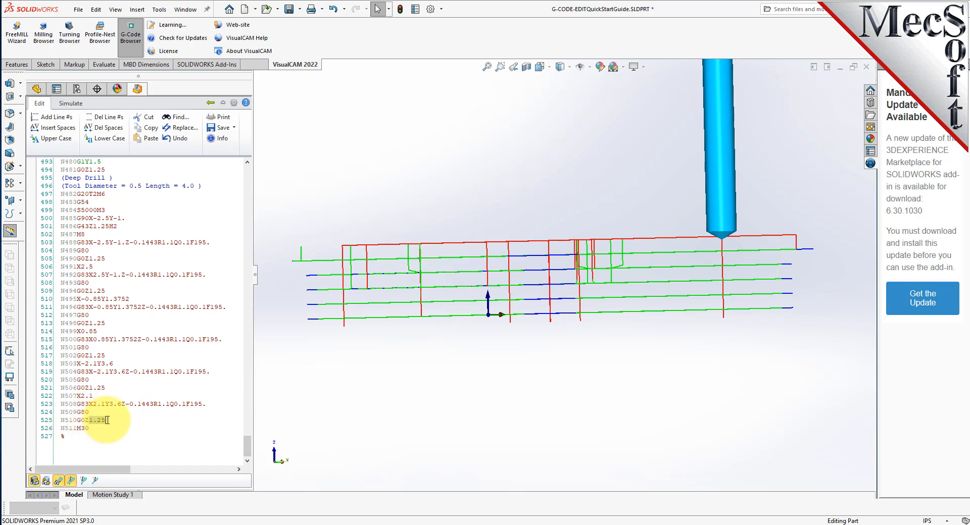
pyautogui.write('5.0')
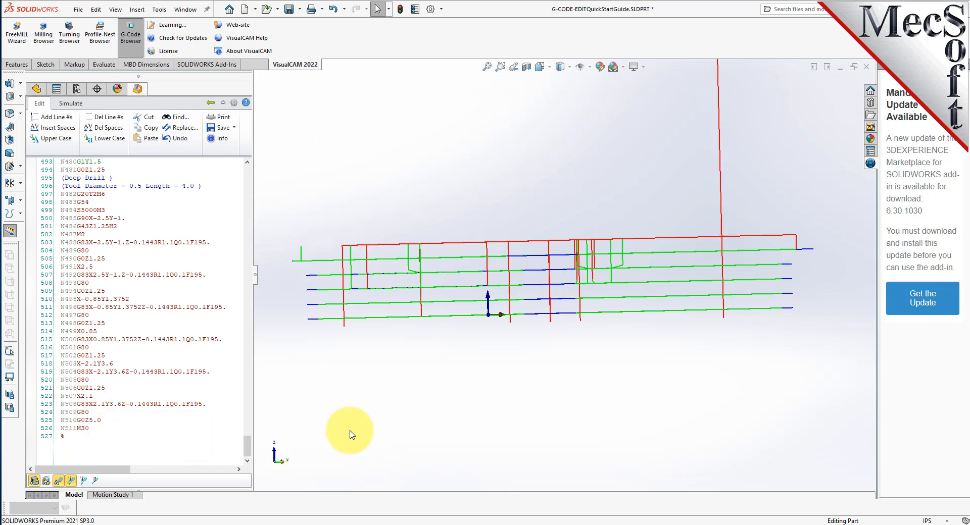
# - Move the cursor back and forth through the last code lines to check the tool positions around the edited retract
pyautogui.scroll(4, 473, 403)
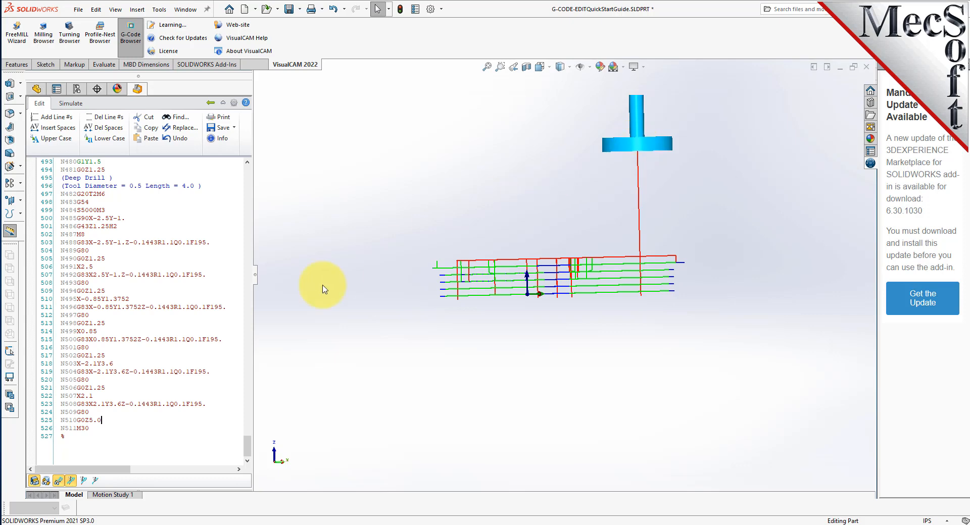
pyautogui.press('Up')
pyautogui.press('Up')
pyautogui.press('Up')
pyautogui.press('Up')
pyautogui.press('Up')
pyautogui.press('Up')
pyautogui.press('Up')
pyautogui.press('Up')
pyautogui.press('Up')
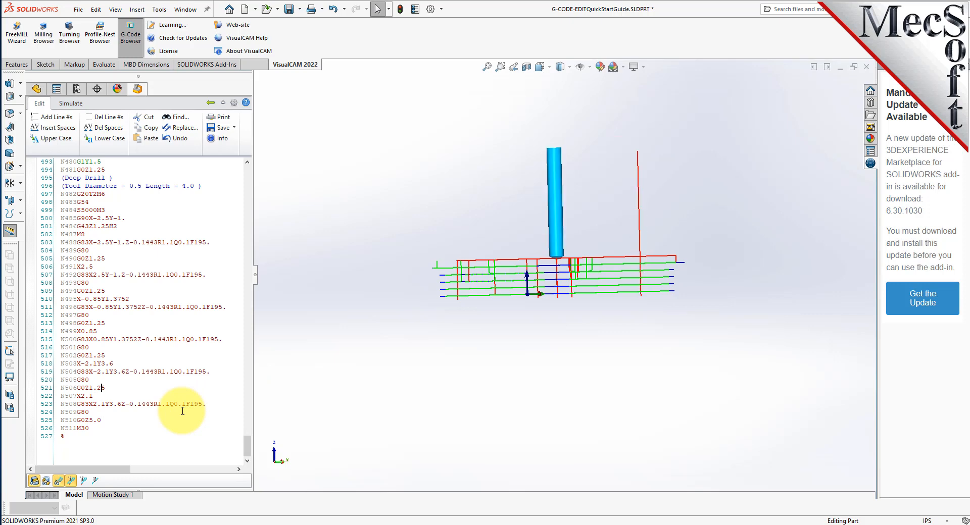
pyautogui.press('Down')
pyautogui.press('Down')
pyautogui.press('Down')
pyautogui.press('Down')
pyautogui.press('Down')
pyautogui.press('Down')
pyautogui.press('Down')
pyautogui.press('Down')
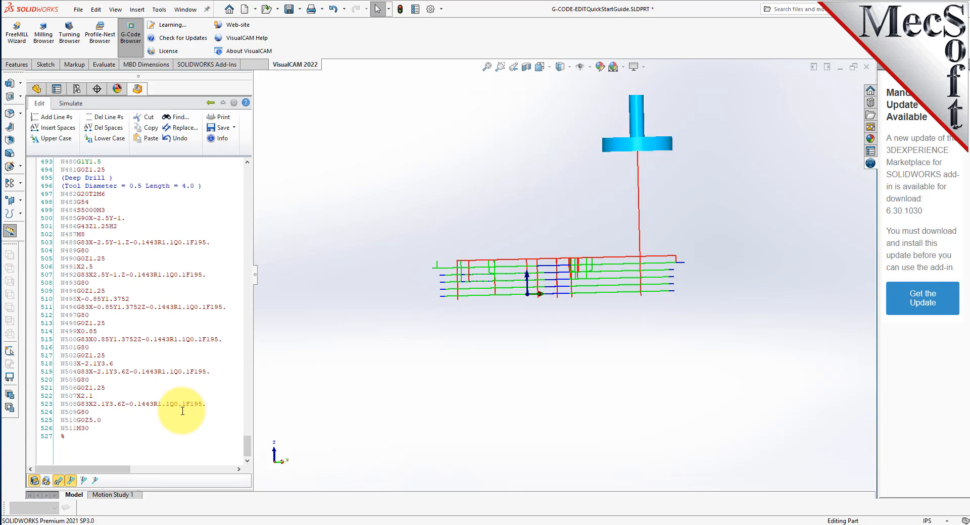
pyautogui.press('Up')
pyautogui.press('Up')
pyautogui.press('Down')
pyautogui.press('Down')
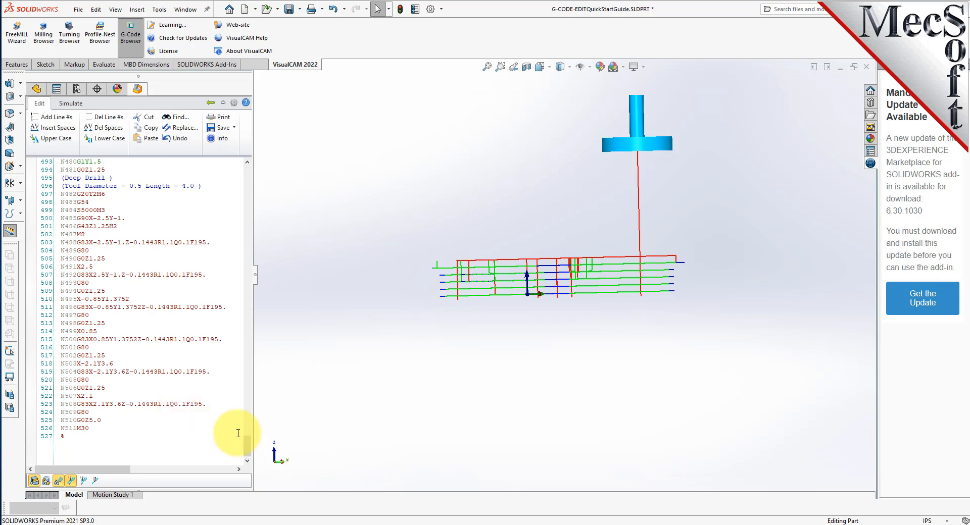
# - Check the edited toolpath in an angled 3D view and save the modified G-code file
pyautogui.moveTo(541, 416); pyautogui.dragTo(550, 377, button='middle')
pyautogui.scroll(-3, 575, 279)
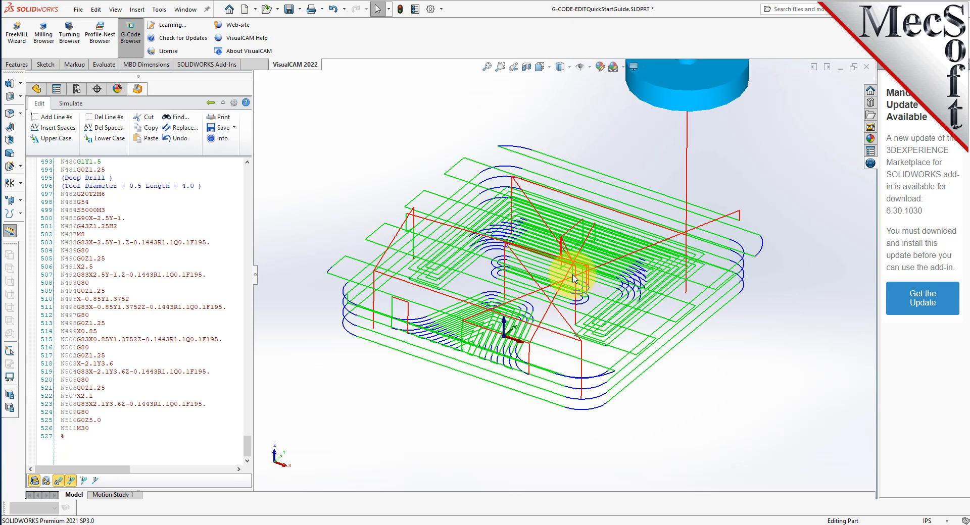
pyautogui.scroll(-2, 574, 279)
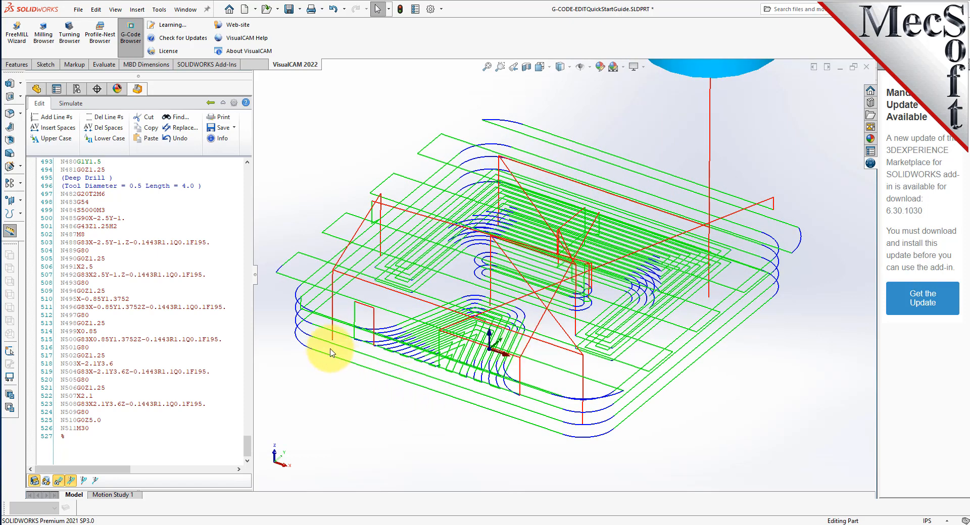
pyautogui.click(225, 129)
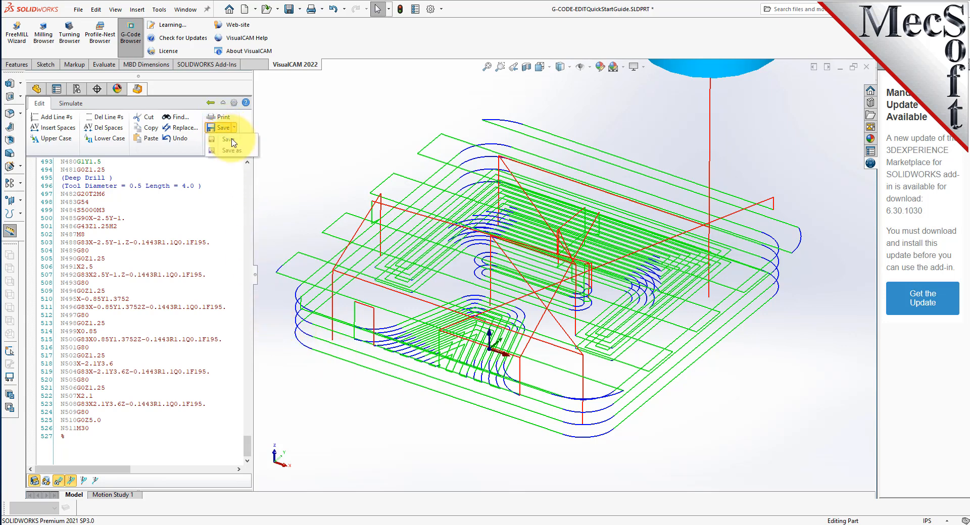
pyautogui.click(233, 142)
pyautogui.click(494, 302)
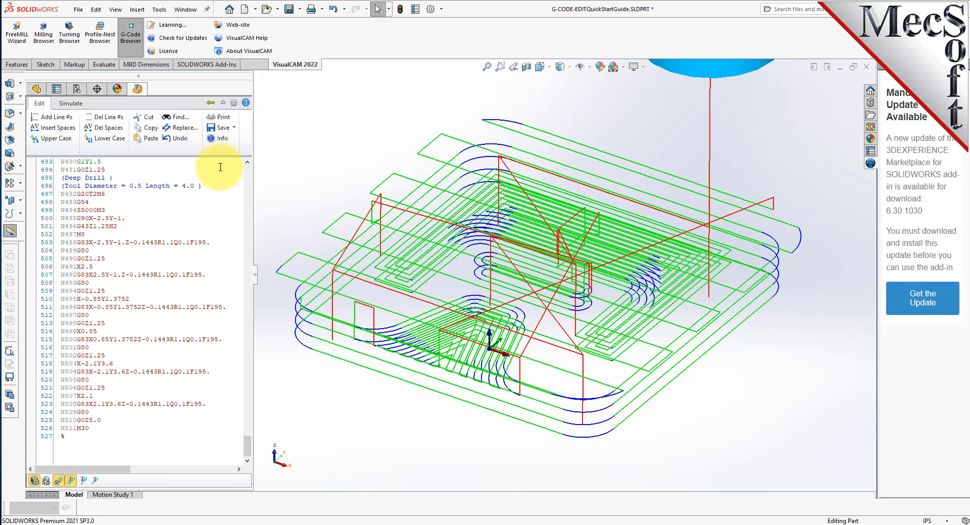
# - Open the G-Code Editor online help, move its window over the model and follow the printed documentation link
pyautogui.click(246, 103)
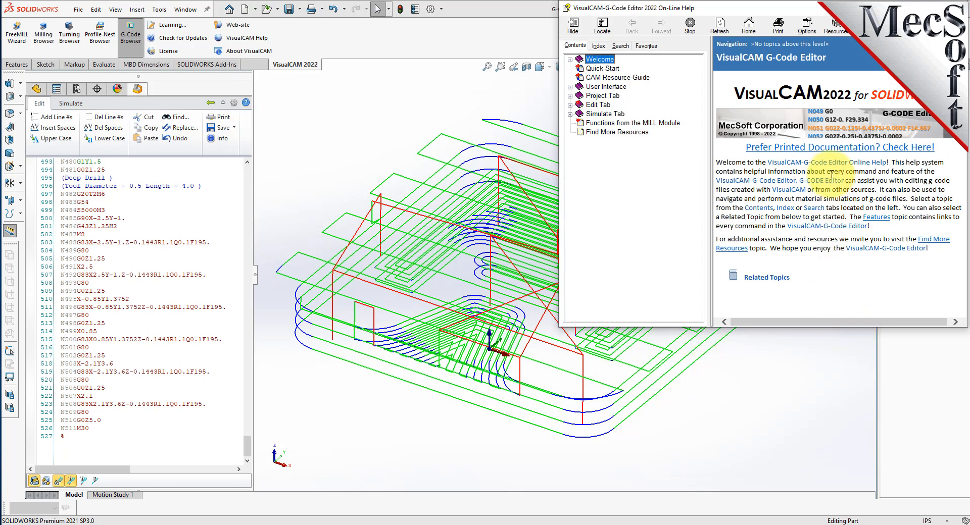
pyautogui.moveTo(867, 11); pyautogui.dragTo(646, 84)
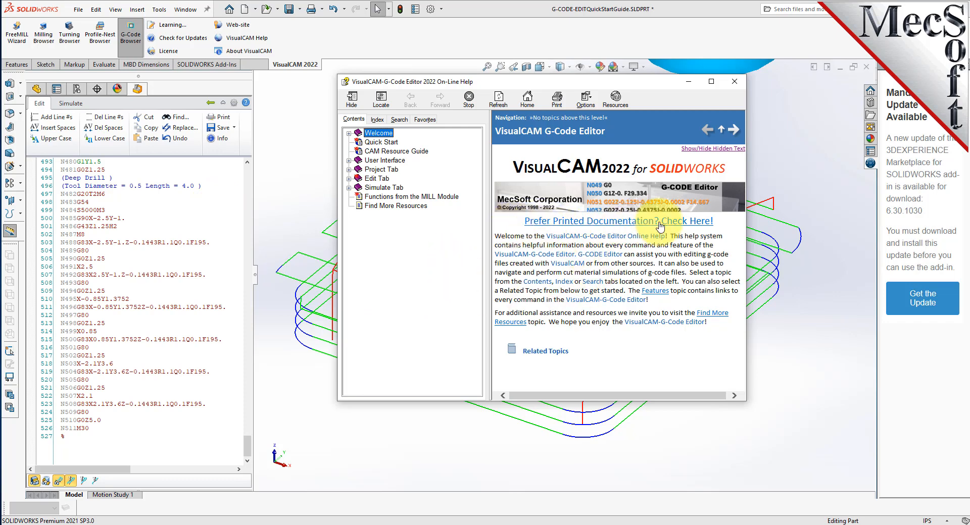
pyautogui.click(599, 224)
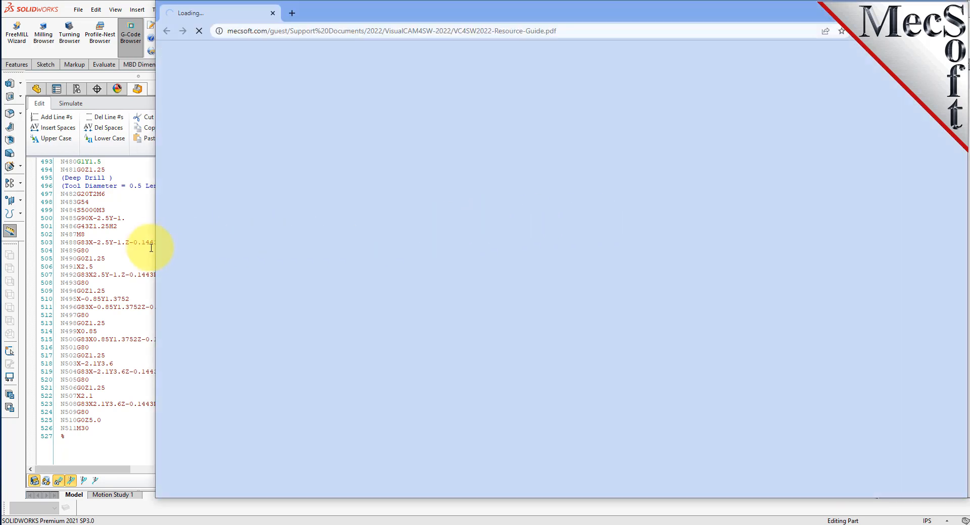
# - Reposition the browser window, skim the opening pages of the VisualCAM 2022 Resource Guide and minimize it
pyautogui.moveTo(157, 244); pyautogui.dragTo(440, 239)
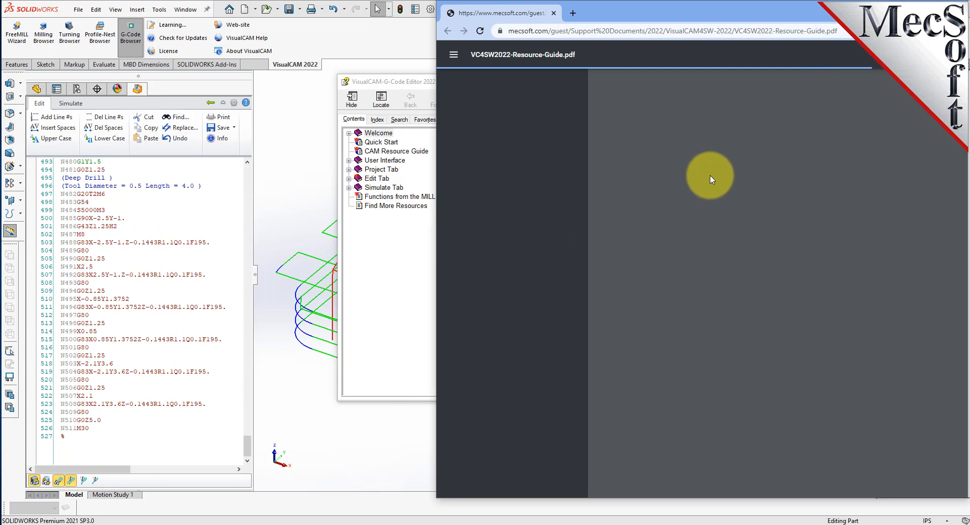
pyautogui.moveTo(717, 13); pyautogui.dragTo(618, 12)
pyautogui.scroll(-15, 650, 303)
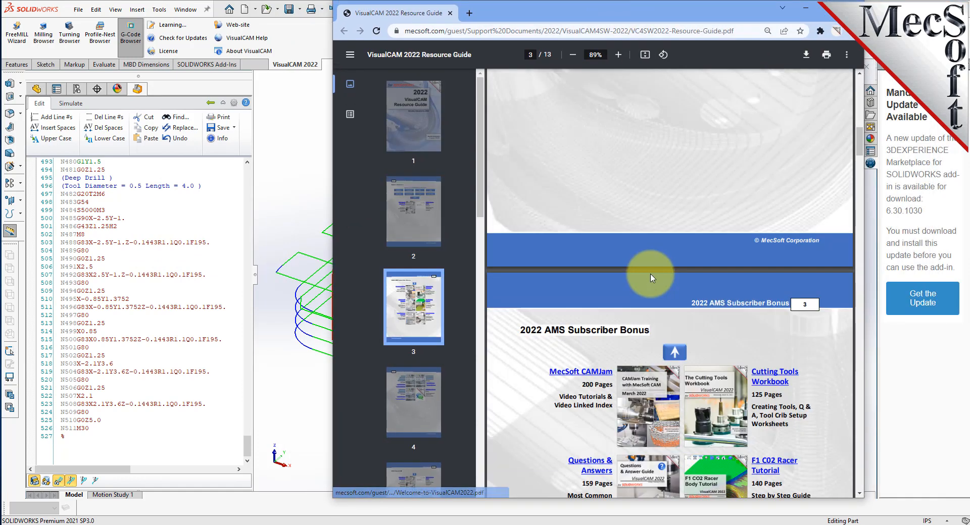
pyautogui.scroll(6, 644, 252)
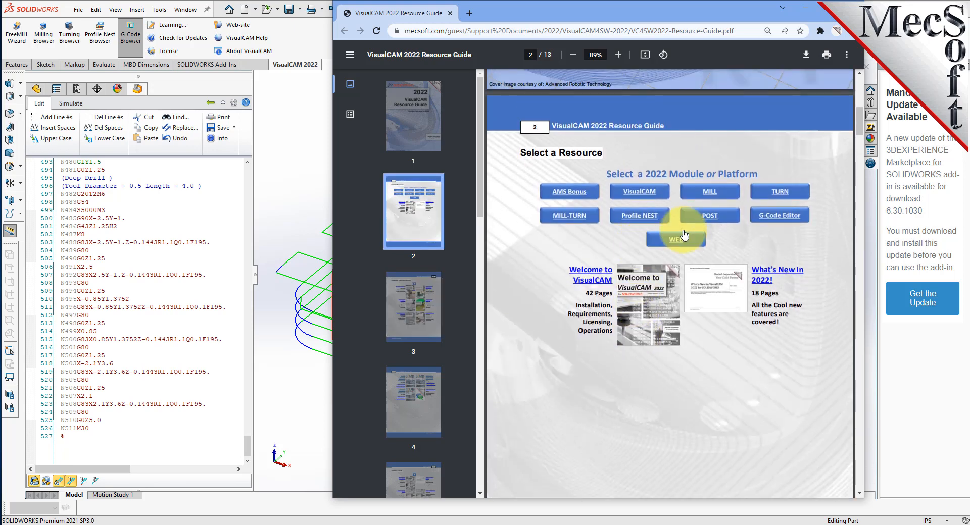
pyautogui.click(806, 7)
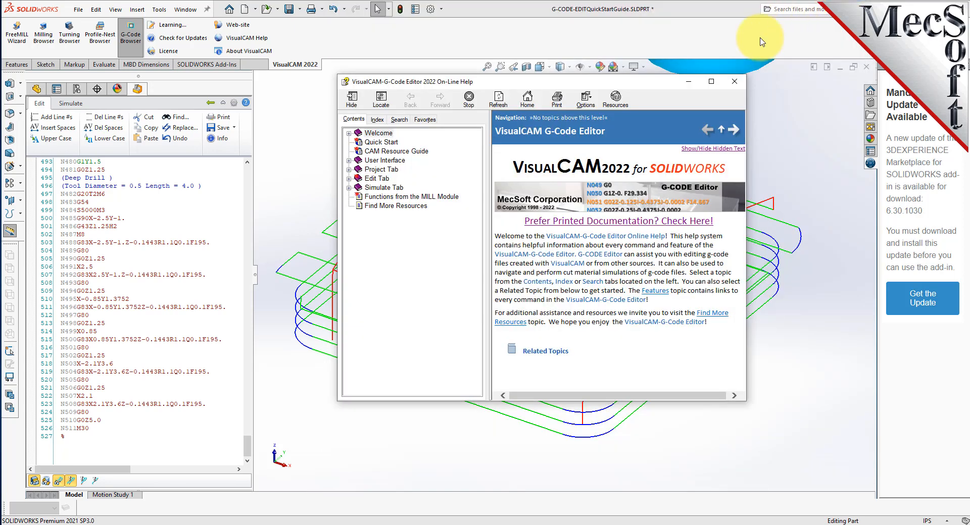
# - Expand the Welcome topic in the help contents and switch back to the Resource Guide in the browser
pyautogui.click(371, 134)
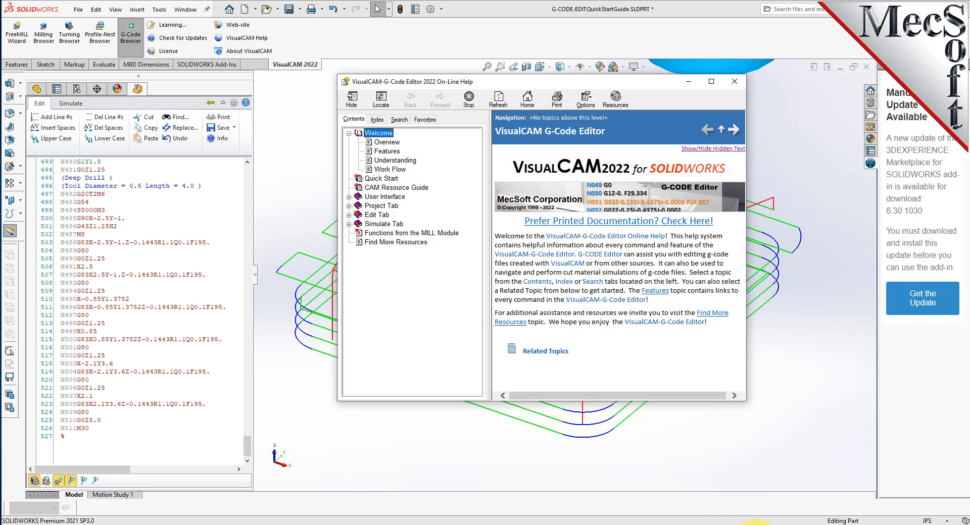
pyautogui.click(755, 524)
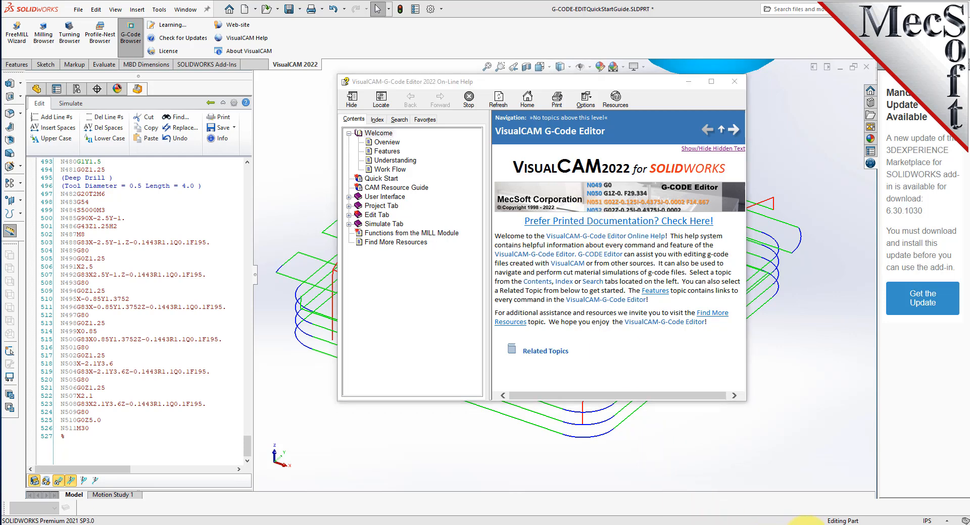
pyautogui.click(846, 524)
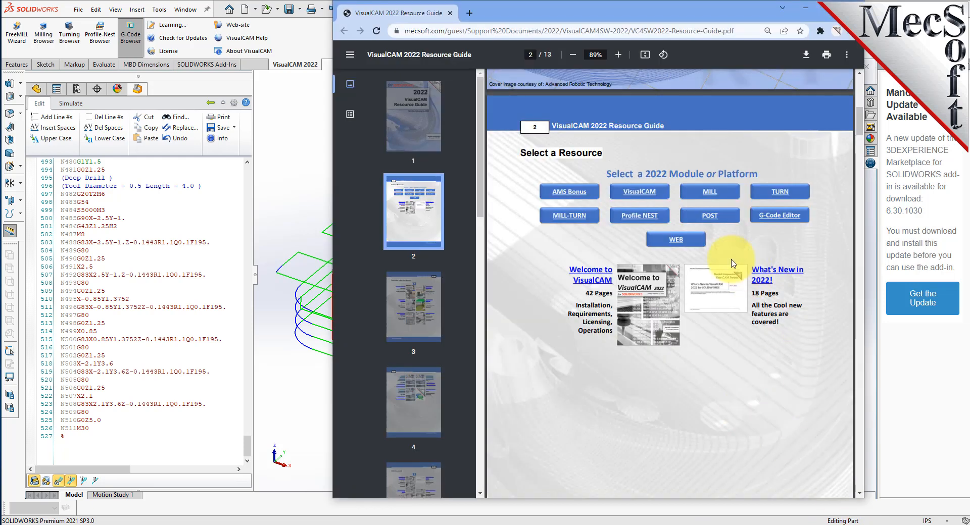
# - Review the Resource Guide from its cover to the resource selection page and go to the G-Code Editor module section
pyautogui.scroll(10, 656, 238)
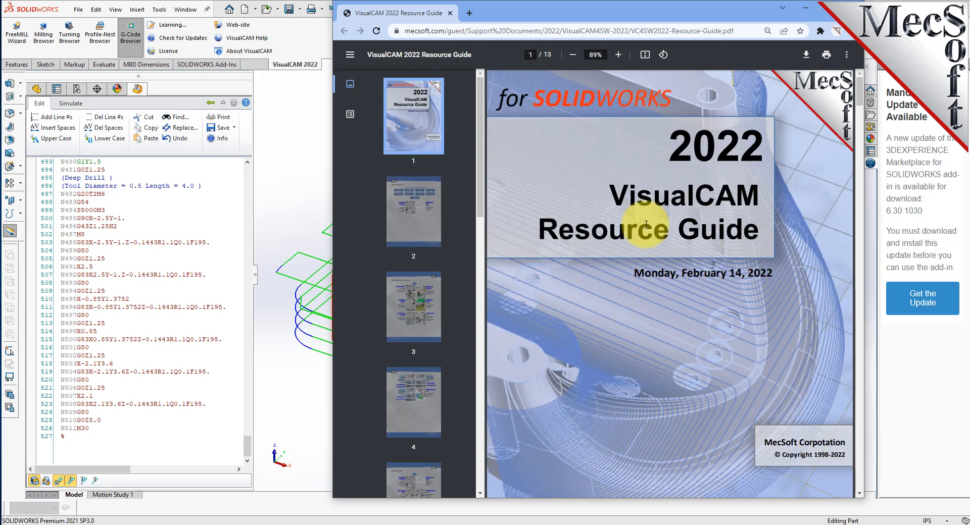
pyautogui.moveTo(663, 8); pyautogui.dragTo(563, 9)
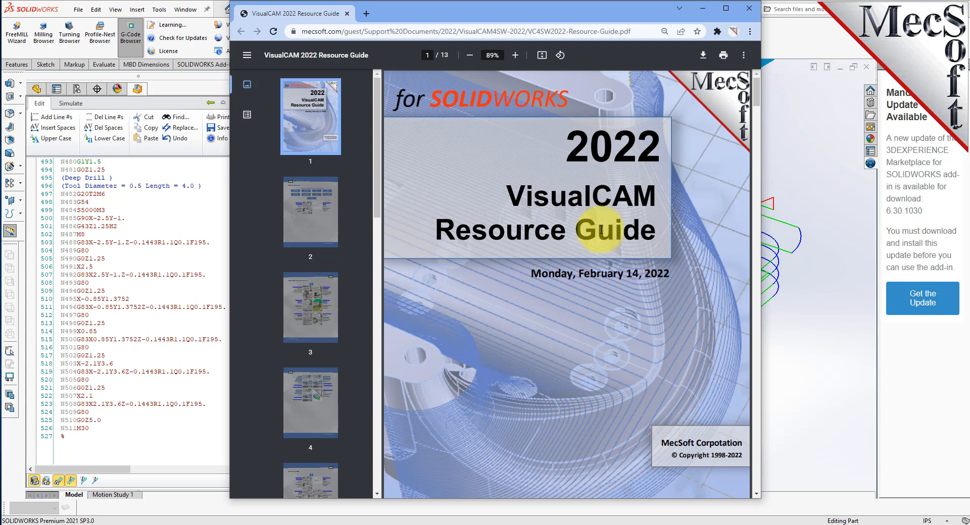
pyautogui.scroll(-7, 565, 174)
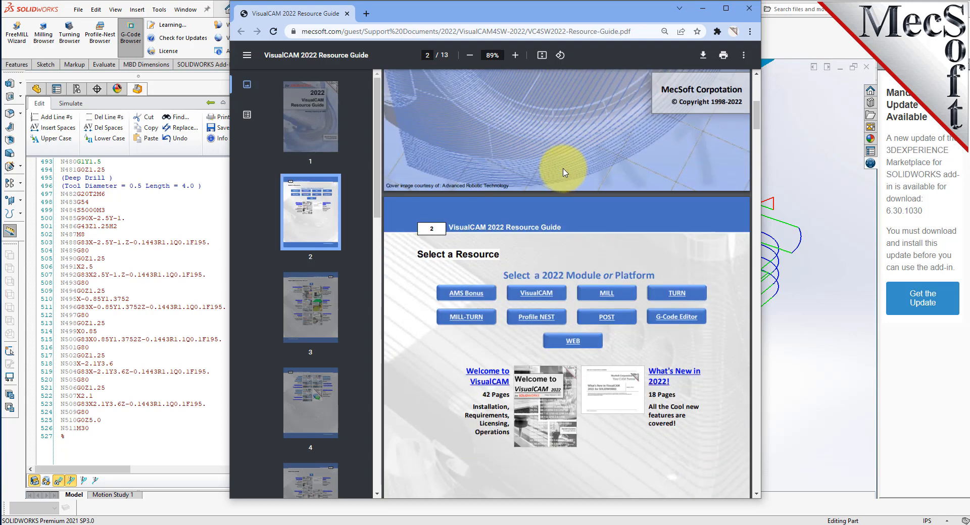
pyautogui.scroll(-2, 559, 146)
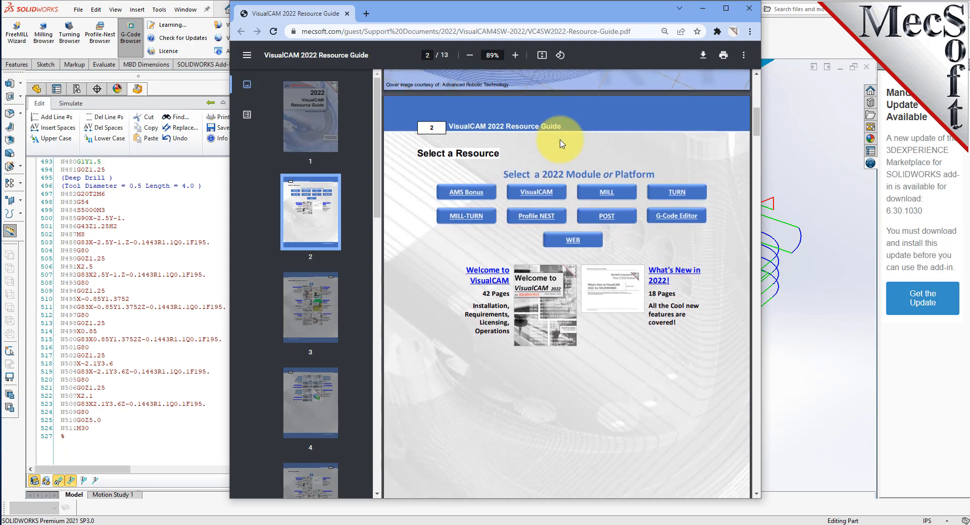
pyautogui.scroll(-2, 558, 167)
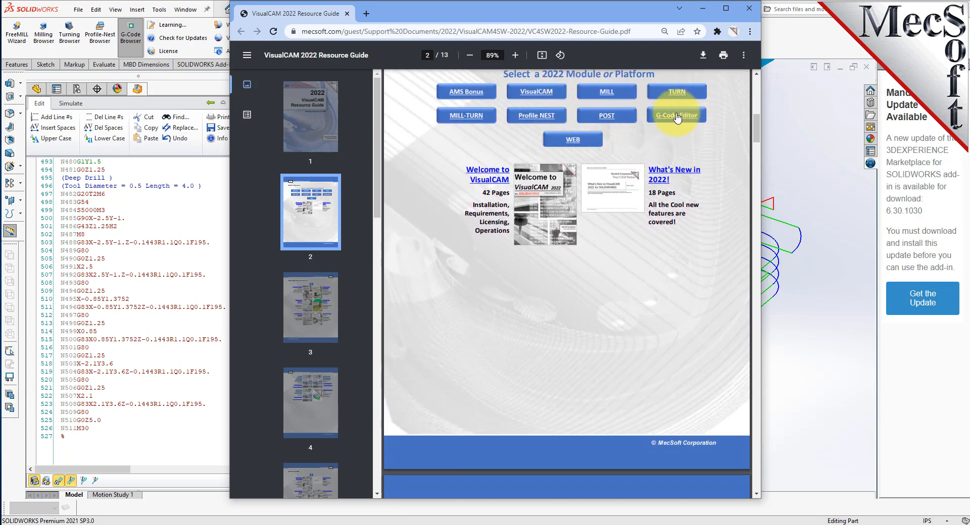
pyautogui.click(677, 96)
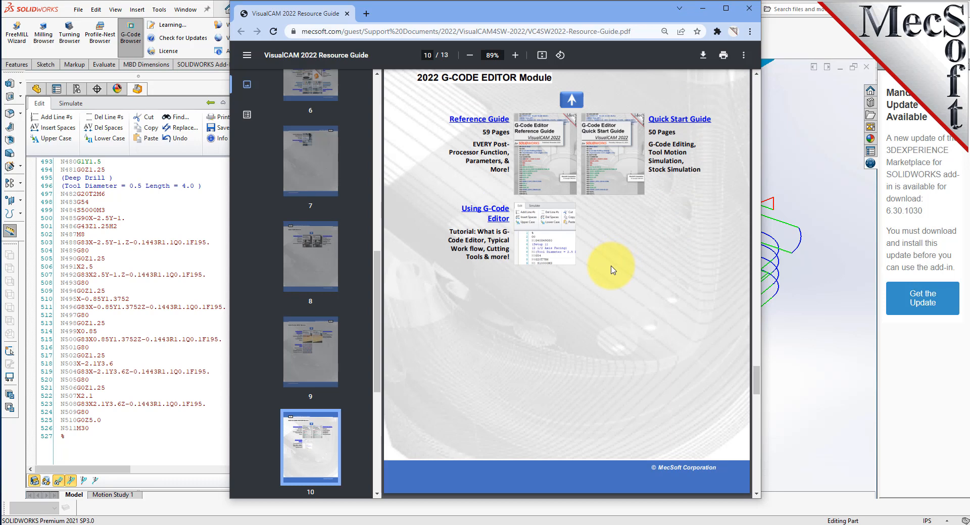
# - Open the G-Code Editor Quick Start Guide and skim through it to section 6.1, Tool Motion Simulation
pyautogui.click(667, 119)
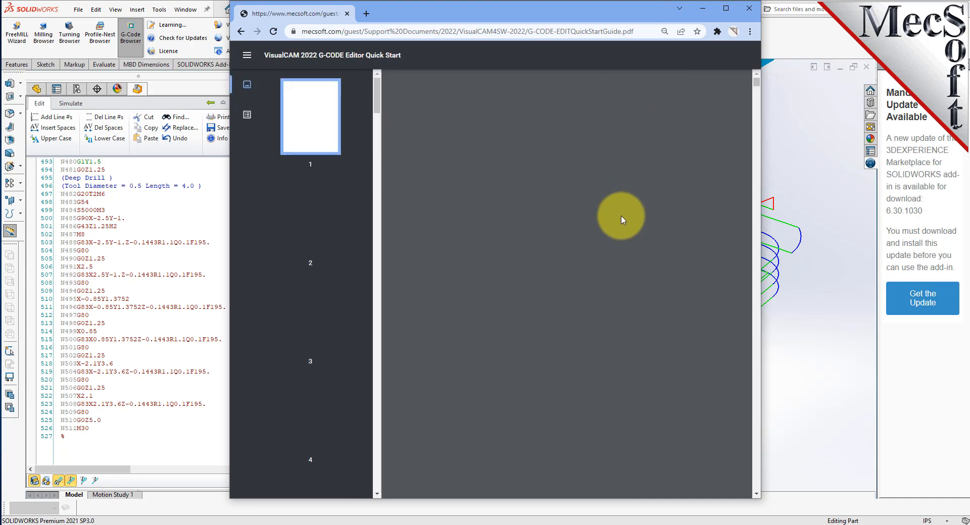
pyautogui.scroll(-20, 622, 218)
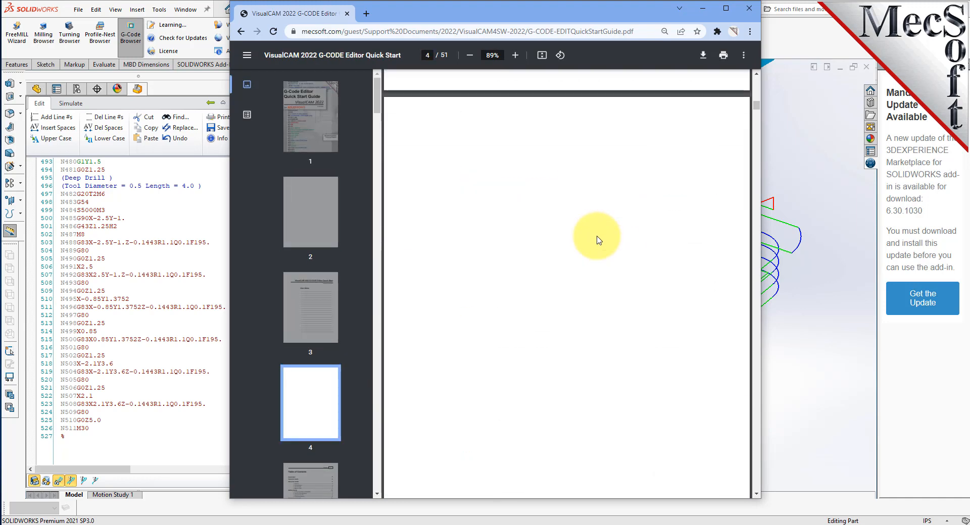
pyautogui.moveTo(756, 105); pyautogui.dragTo(750, 273)
pyautogui.scroll(-8, 678, 216)
pyautogui.scroll(-10, 619, 274)
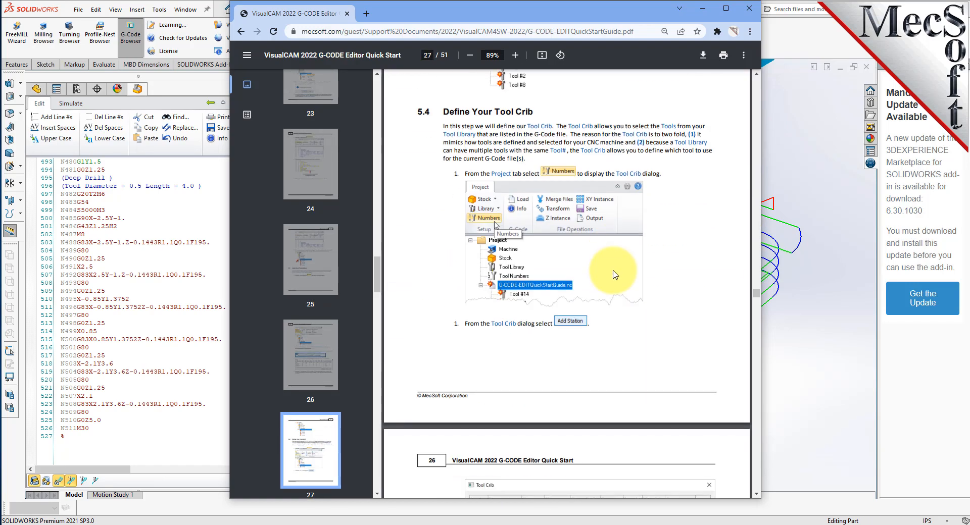
pyautogui.scroll(-15, 614, 275)
pyautogui.scroll(-10, 613, 271)
pyautogui.scroll(-10, 610, 271)
pyautogui.scroll(-10, 609, 277)
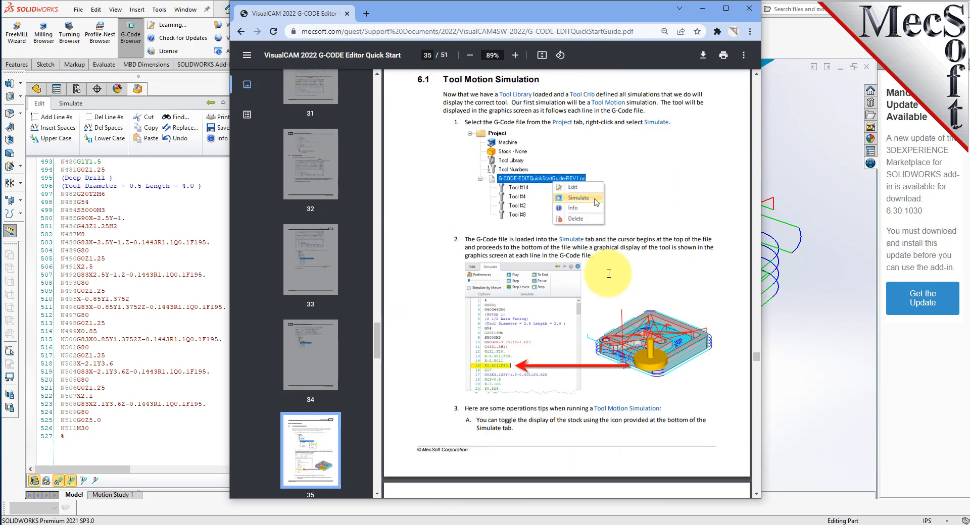